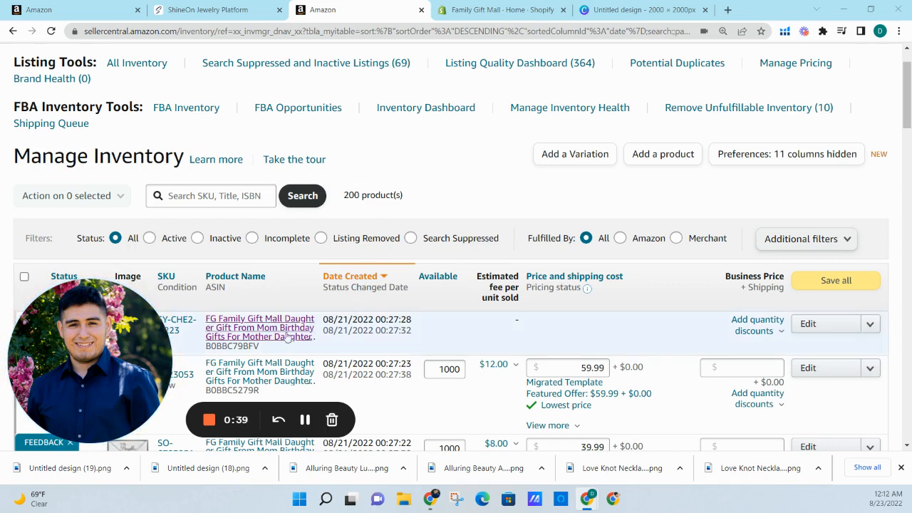
Open the FG Family Gift Mall daughter necklace listing and examine its title and its LED Box, LED Earrings Set and Standard Box styles
{"action": "left_click", "coordinate": [314, 321]}
{"action": "scroll", "coordinate": [560, 175], "scroll_direction": "down", "scroll_amount": 2}
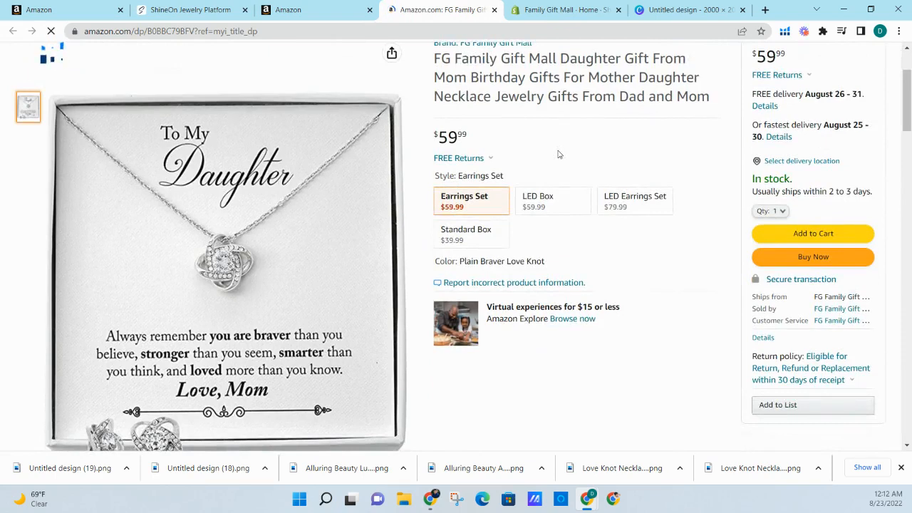
{"action": "scroll", "coordinate": [559, 154], "scroll_direction": "down", "scroll_amount": 1}
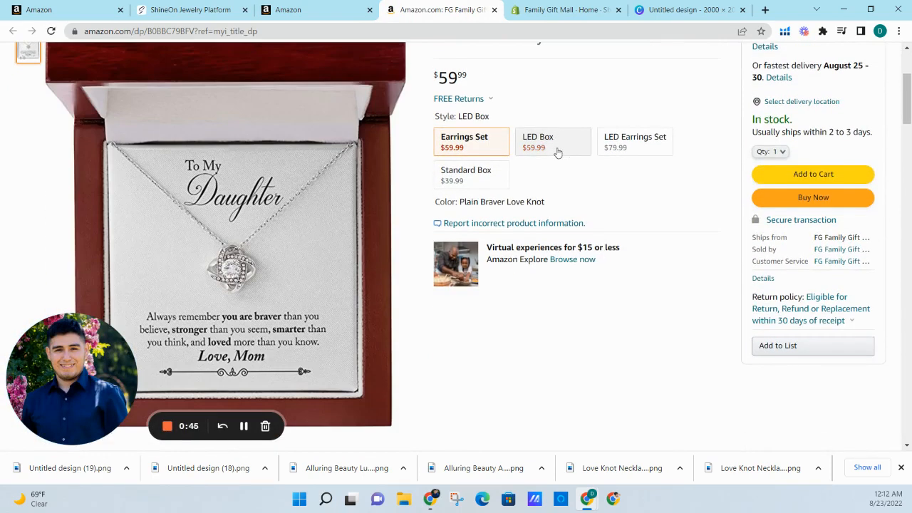
{"action": "left_click", "coordinate": [558, 152]}
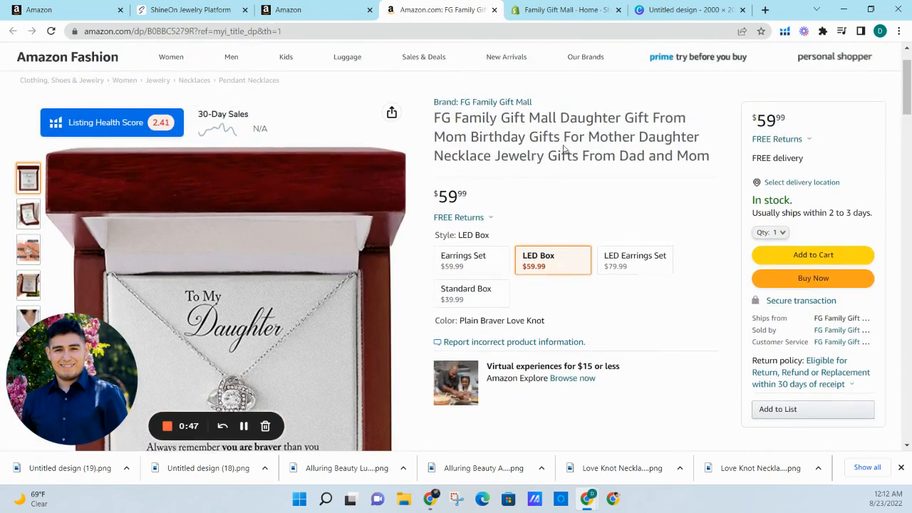
{"action": "scroll", "coordinate": [577, 157], "scroll_direction": "down", "scroll_amount": 1}
{"action": "left_click", "coordinate": [635, 193]}
{"action": "scroll", "coordinate": [635, 192], "scroll_direction": "down", "scroll_amount": 2}
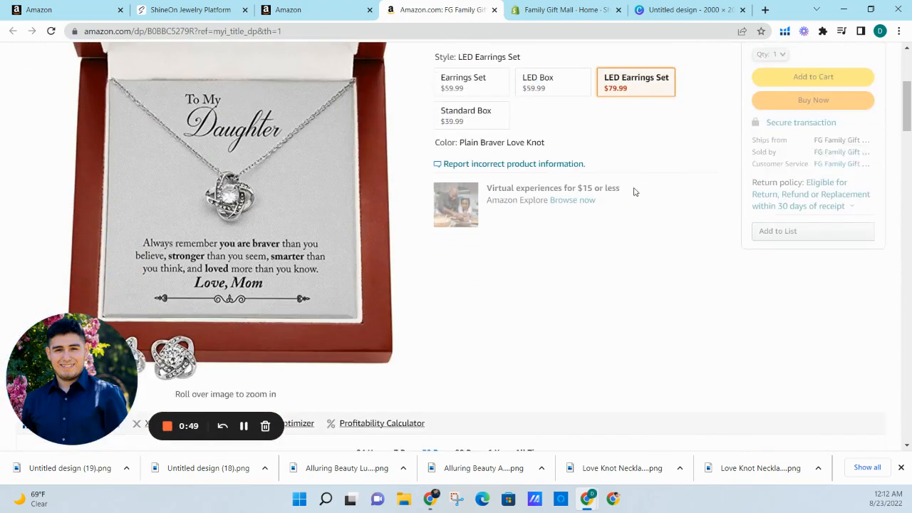
{"action": "left_click", "coordinate": [489, 121]}
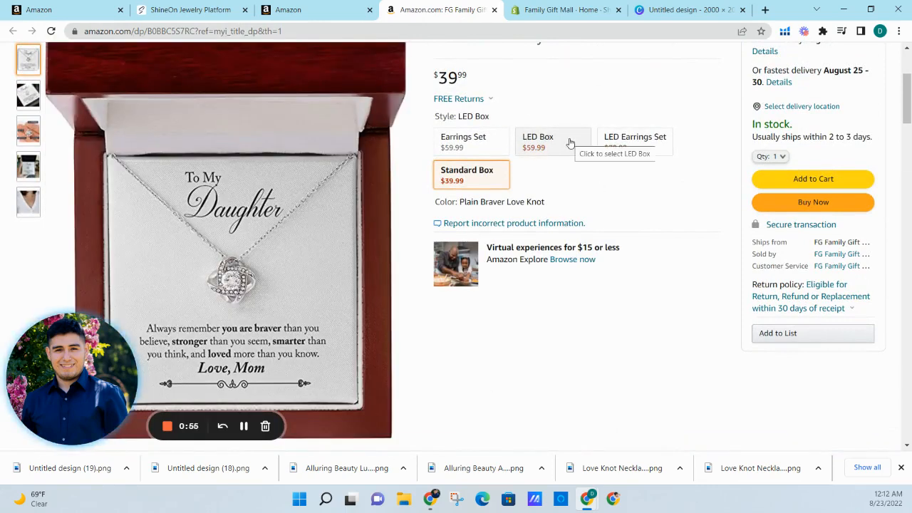
{"action": "scroll", "coordinate": [548, 151], "scroll_direction": "up", "scroll_amount": 2}
{"action": "triple_click", "coordinate": [504, 131]}
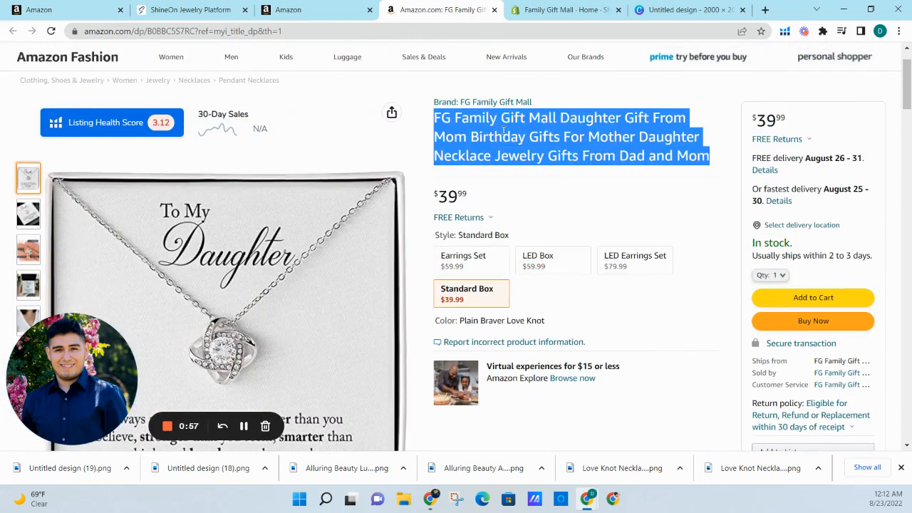
{"action": "triple_click", "coordinate": [505, 131]}
Return to the Manage Inventory list and examine the variations under the first daughter necklace listing
{"action": "left_click", "coordinate": [308, 17]}
{"action": "scroll", "coordinate": [127, 207], "scroll_direction": "down", "scroll_amount": 3}
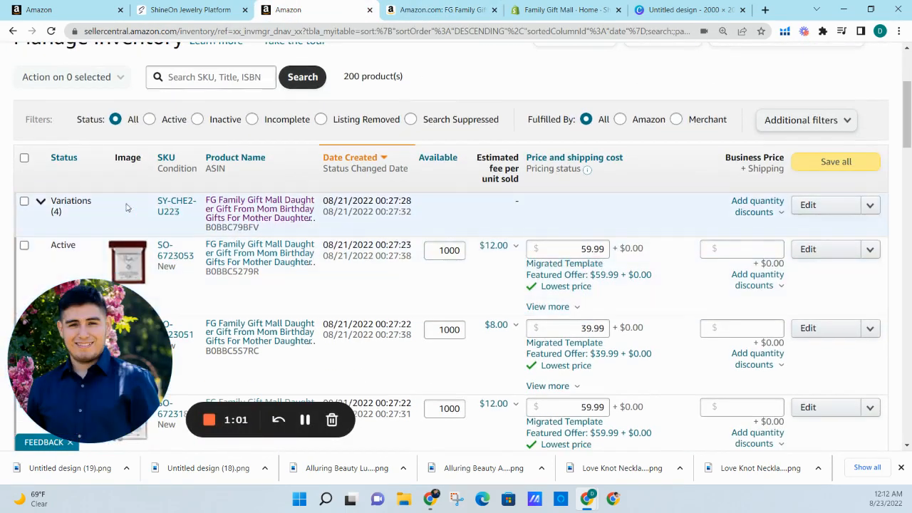
{"action": "left_click", "coordinate": [41, 202]}
{"action": "left_click", "coordinate": [41, 201]}
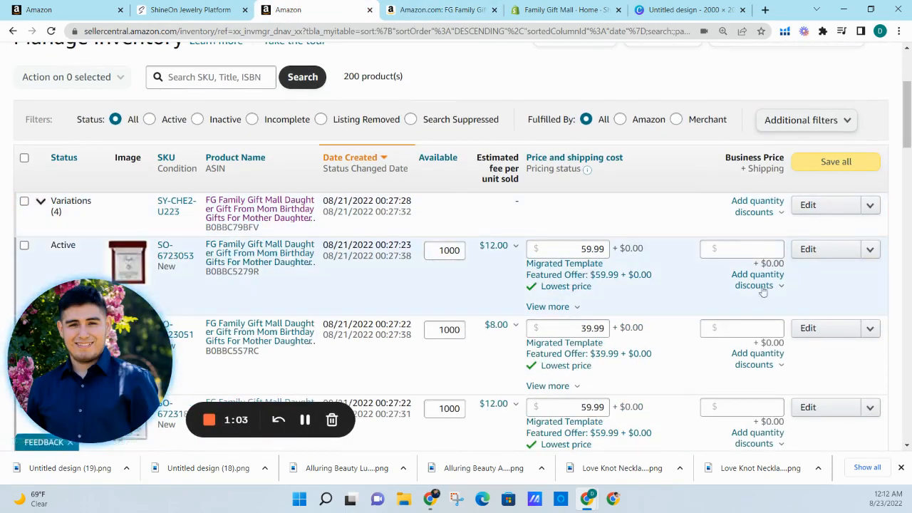
Open the edit page of variation SO-6723053, examine its Description and Keywords sections, and close the page
{"action": "left_click", "coordinate": [812, 249]}
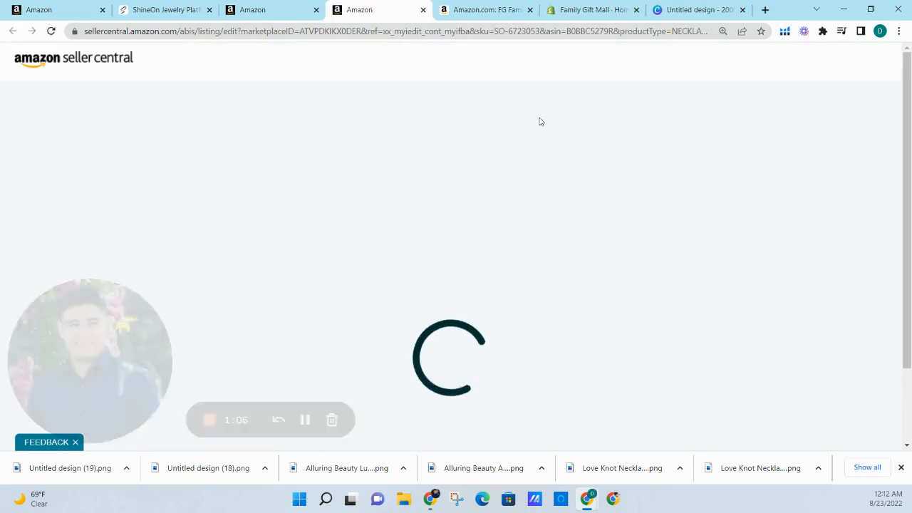
{"action": "scroll", "coordinate": [494, 249], "scroll_direction": "down", "scroll_amount": 3}
{"action": "left_click", "coordinate": [539, 239]}
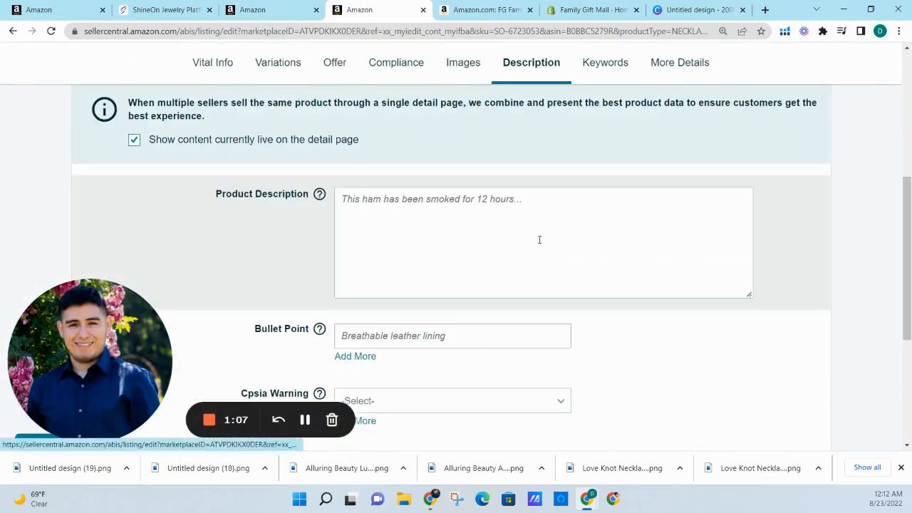
{"action": "scroll", "coordinate": [540, 239], "scroll_direction": "down", "scroll_amount": 3}
{"action": "scroll", "coordinate": [478, 173], "scroll_direction": "up", "scroll_amount": 2}
{"action": "left_click", "coordinate": [477, 224]}
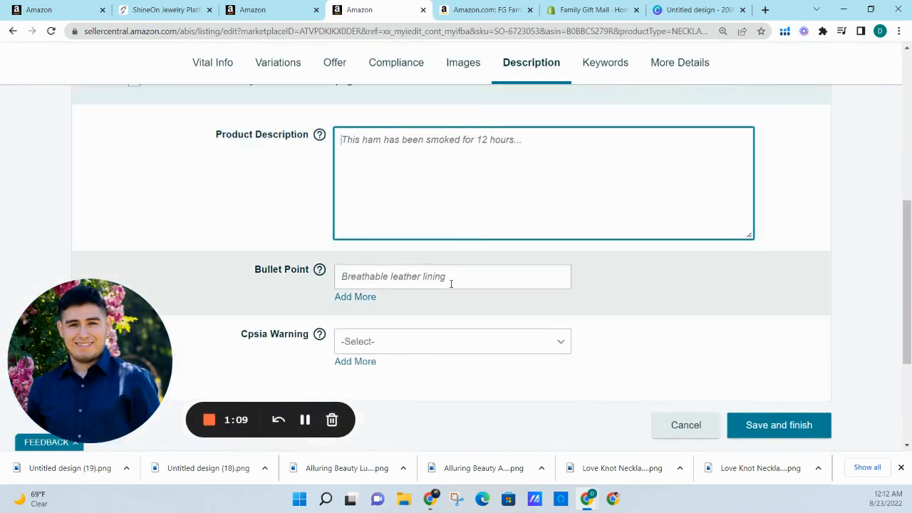
{"action": "left_click", "coordinate": [451, 284]}
{"action": "scroll", "coordinate": [542, 214], "scroll_direction": "up", "scroll_amount": 3}
{"action": "left_click", "coordinate": [607, 168]}
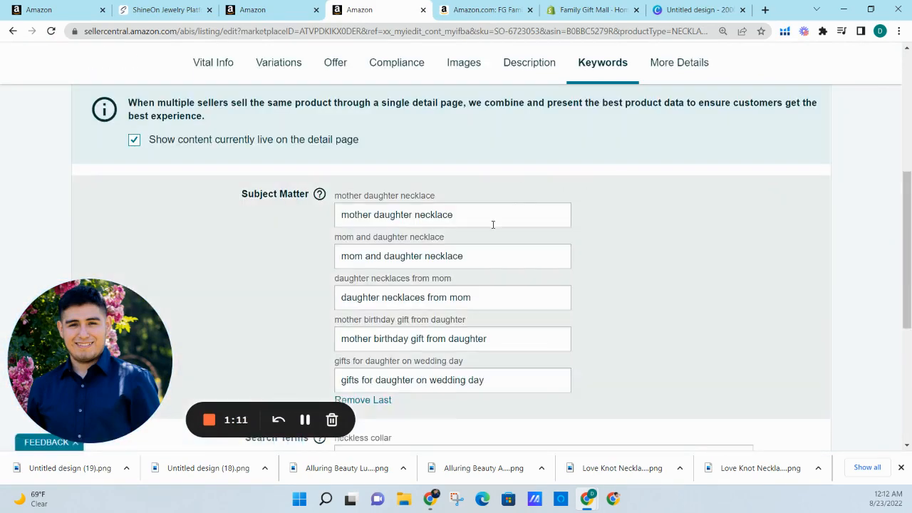
{"action": "scroll", "coordinate": [493, 225], "scroll_direction": "up", "scroll_amount": 3}
{"action": "left_click", "coordinate": [540, 110]}
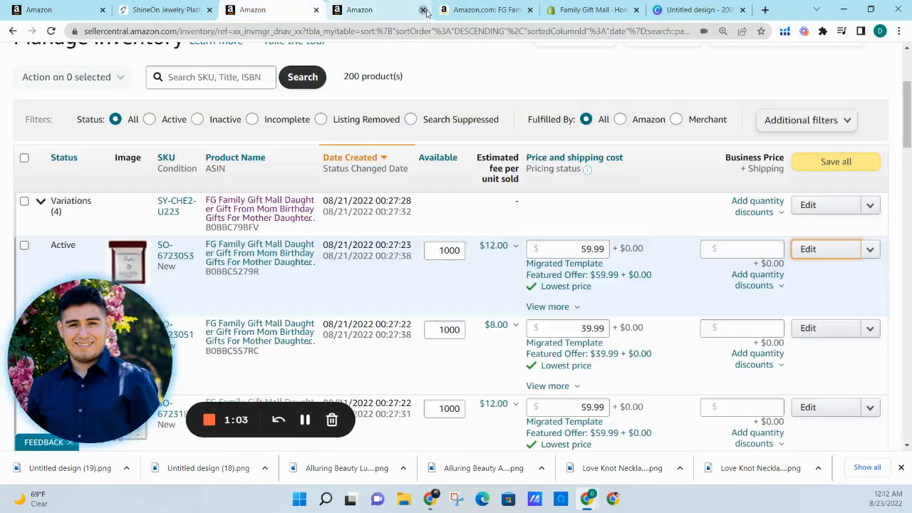
{"action": "left_click", "coordinate": [423, 10]}
{"action": "scroll", "coordinate": [564, 204], "scroll_direction": "down", "scroll_amount": 1}
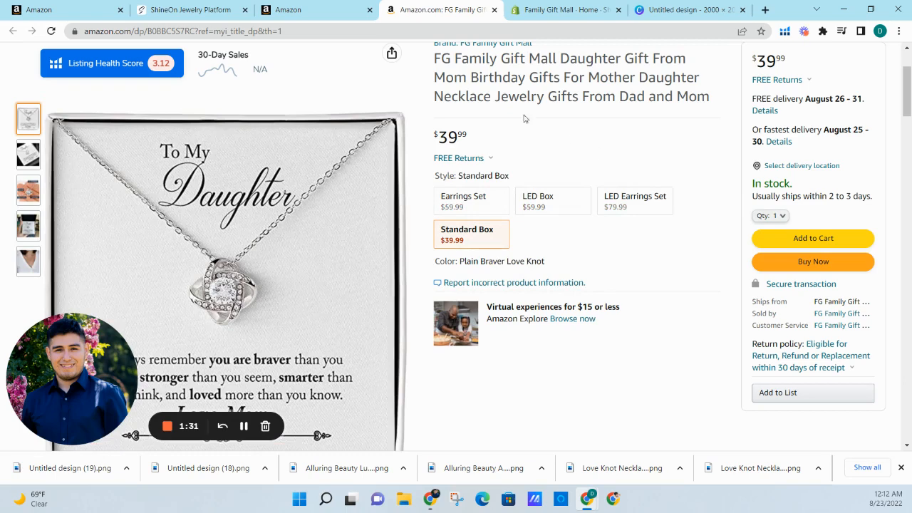
{"action": "left_click", "coordinate": [337, 8]}
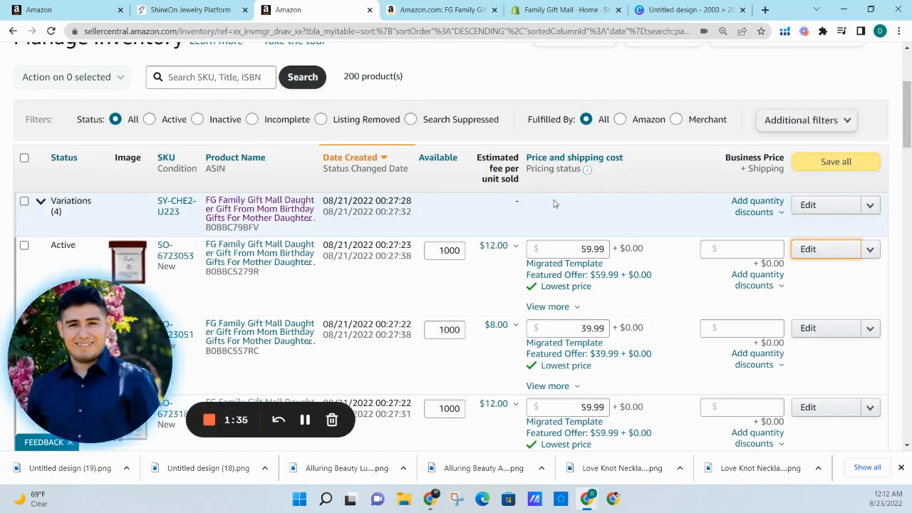
Switch to ShineOn, start a new product, and open the message card jewelry category of the catalog
{"action": "left_click", "coordinate": [203, 7]}
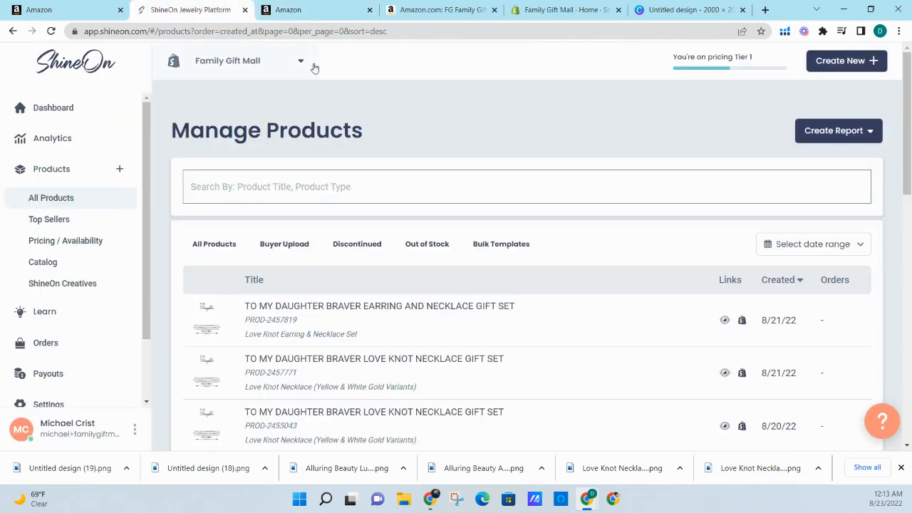
{"action": "left_click", "coordinate": [833, 66]}
{"action": "mouse_move", "coordinate": [717, 69]}
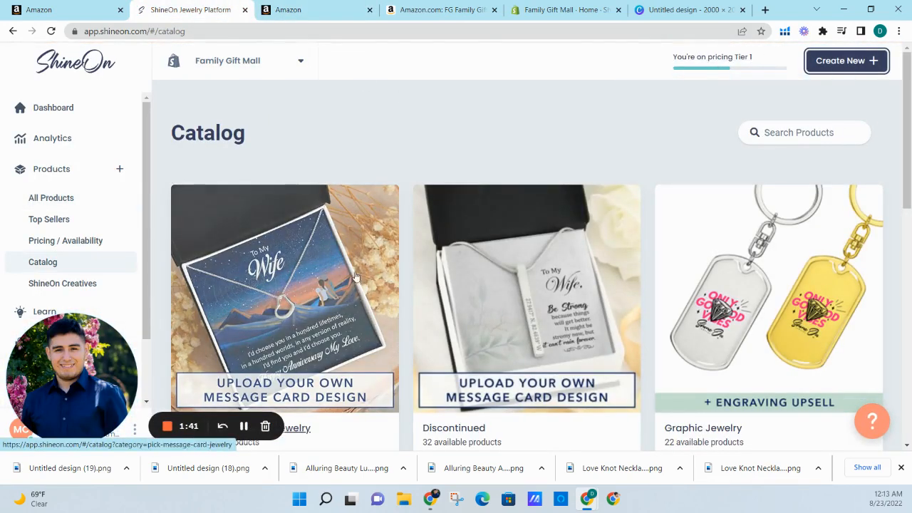
{"action": "scroll", "coordinate": [372, 254], "scroll_direction": "down", "scroll_amount": 2}
{"action": "scroll", "coordinate": [372, 254], "scroll_direction": "down", "scroll_amount": 2}
{"action": "scroll", "coordinate": [373, 254], "scroll_direction": "up", "scroll_amount": 2}
{"action": "left_click", "coordinate": [372, 254]}
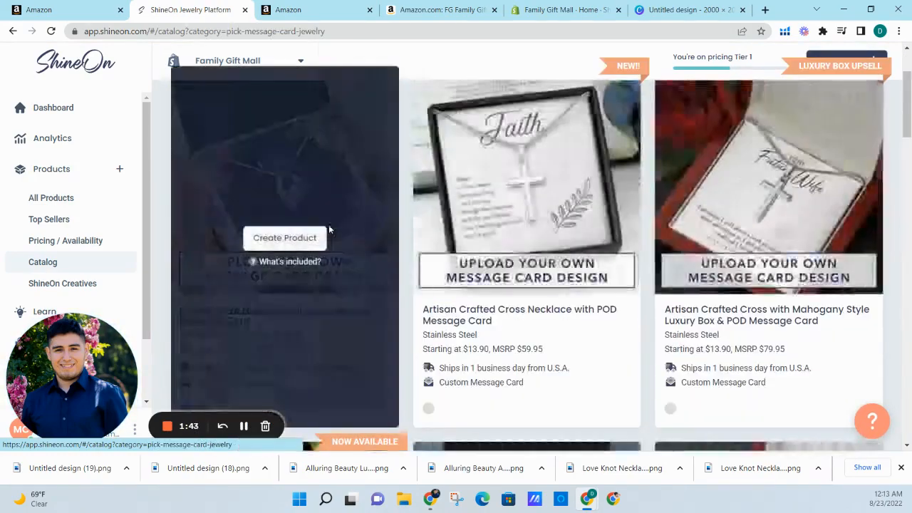
Find the Eternal Hope Necklace without the luxury box and start creating a product from it
{"action": "scroll", "coordinate": [682, 187], "scroll_direction": "down", "scroll_amount": 12}
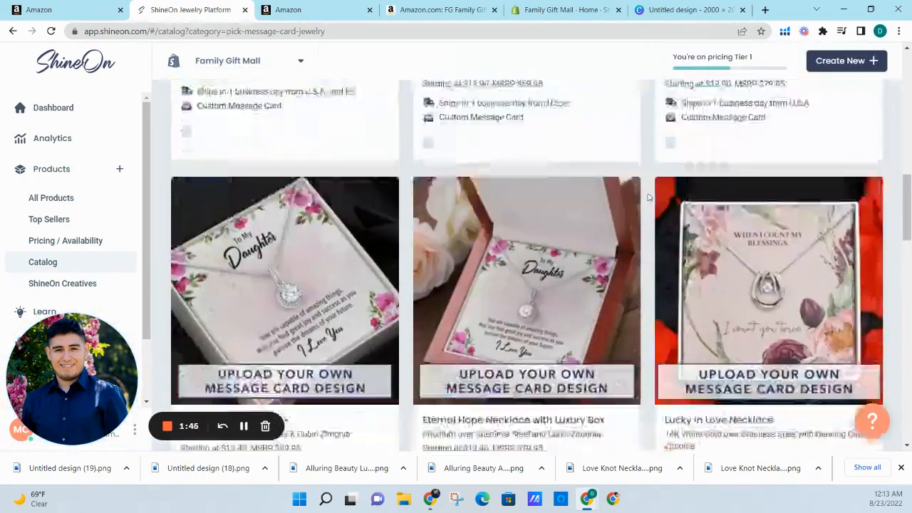
{"action": "scroll", "coordinate": [633, 216], "scroll_direction": "up", "scroll_amount": 2}
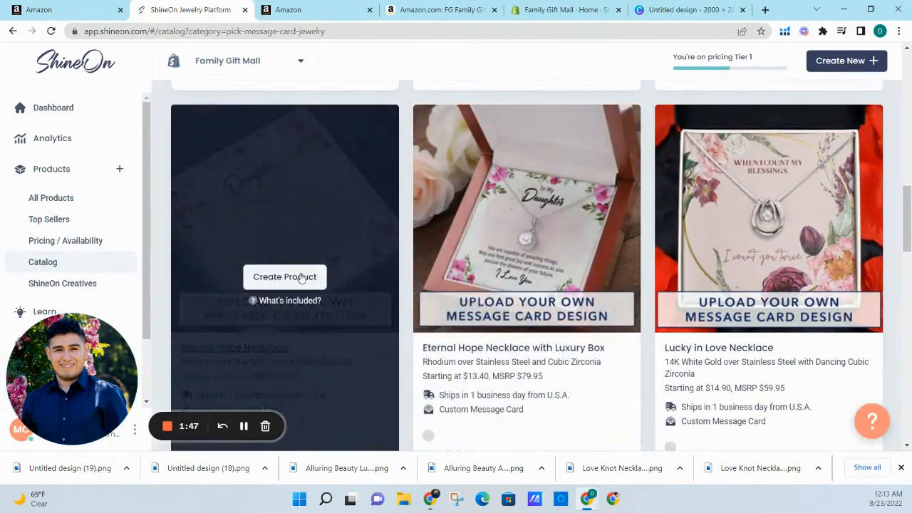
{"action": "left_click", "coordinate": [302, 278]}
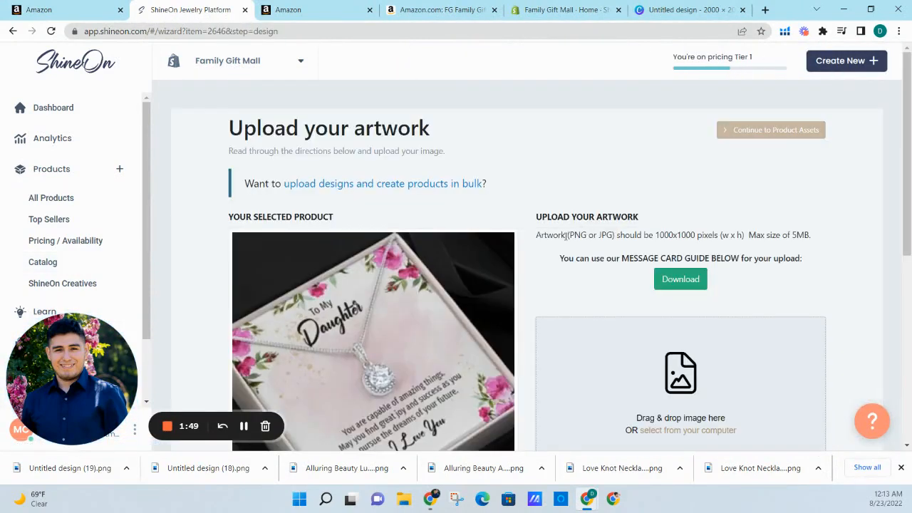
Upload the To my Daughter-01 image from Downloads as the message card artwork and continue to the product assets
{"action": "left_click", "coordinate": [700, 383]}
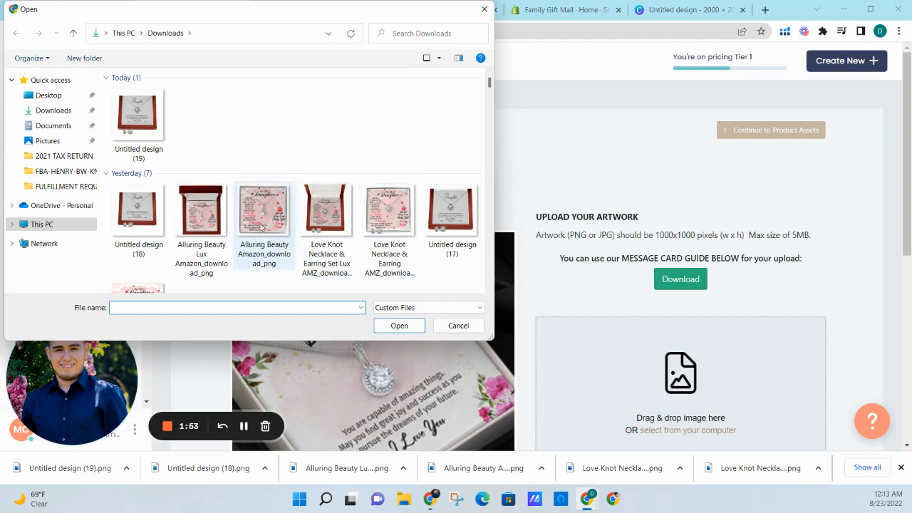
{"action": "scroll", "coordinate": [214, 202], "scroll_direction": "down", "scroll_amount": 5}
{"action": "scroll", "coordinate": [221, 201], "scroll_direction": "up", "scroll_amount": 3}
{"action": "double_click", "coordinate": [137, 206]}
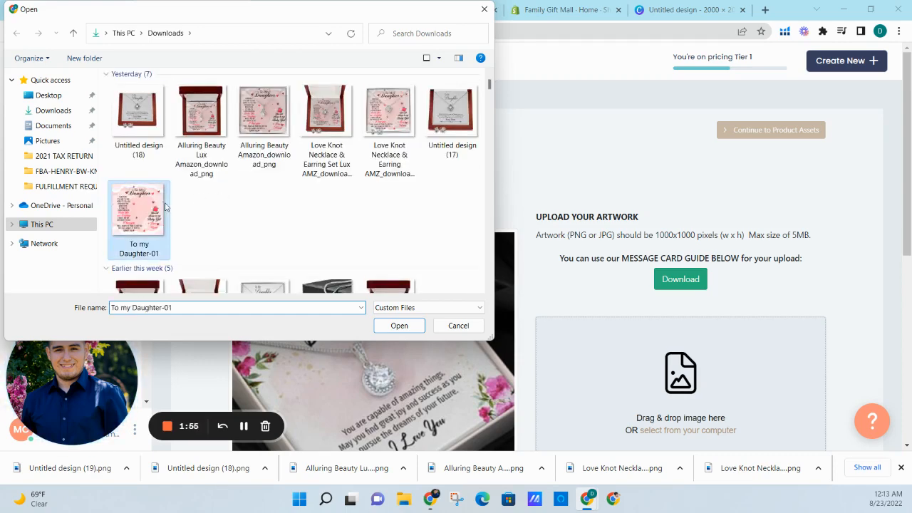
{"action": "scroll", "coordinate": [566, 228], "scroll_direction": "down", "scroll_amount": 4}
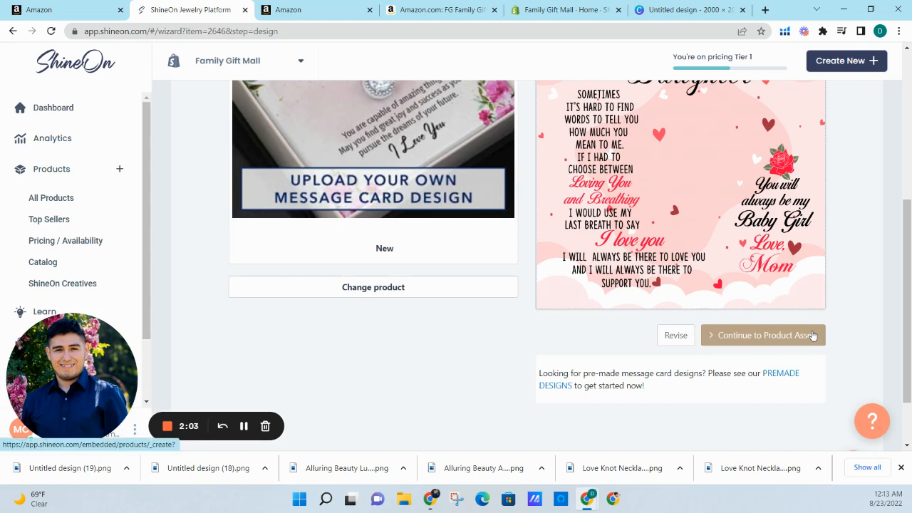
{"action": "left_click", "coordinate": [813, 335]}
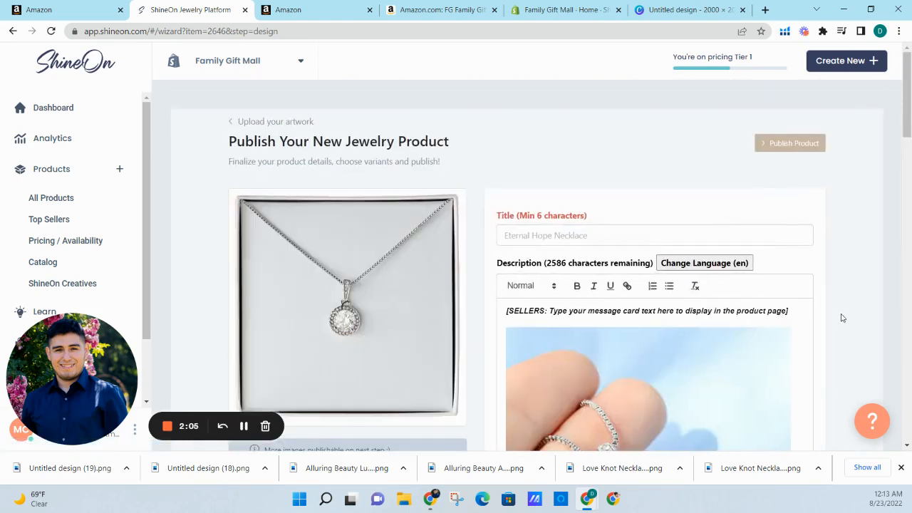
Enter "TO MY DAUGHTER ETERNAL NECKLACE GIFT SET" as the product title
{"action": "scroll", "coordinate": [843, 318], "scroll_direction": "down", "scroll_amount": 1}
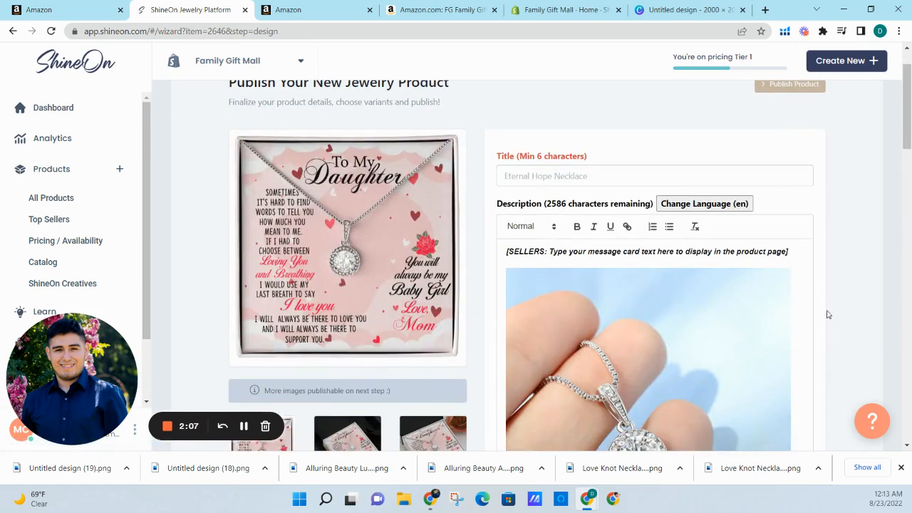
{"action": "left_click", "coordinate": [668, 178]}
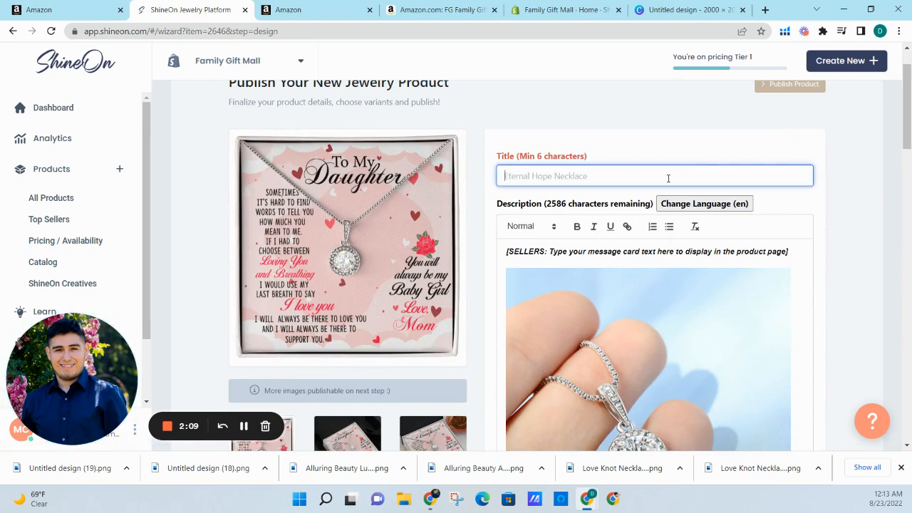
{"action": "type", "text": "TO MY DAU"}
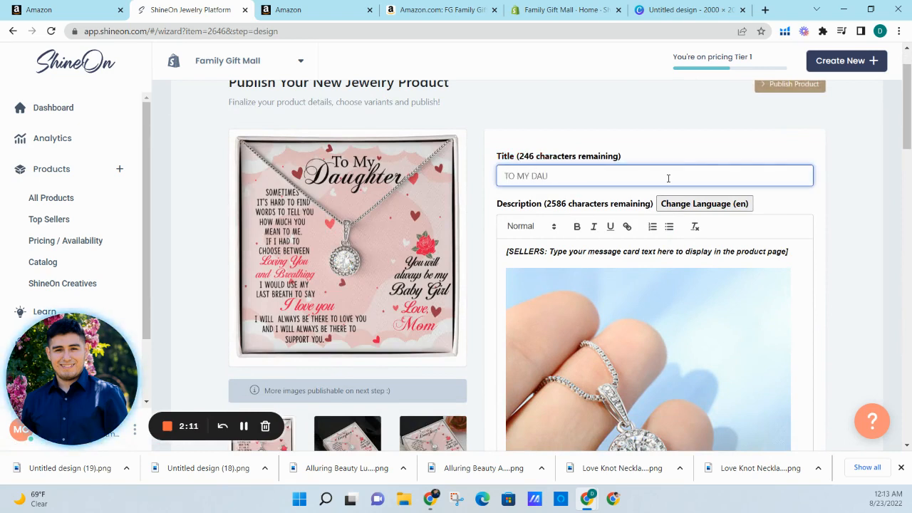
{"action": "type", "text": "GHTER E"}
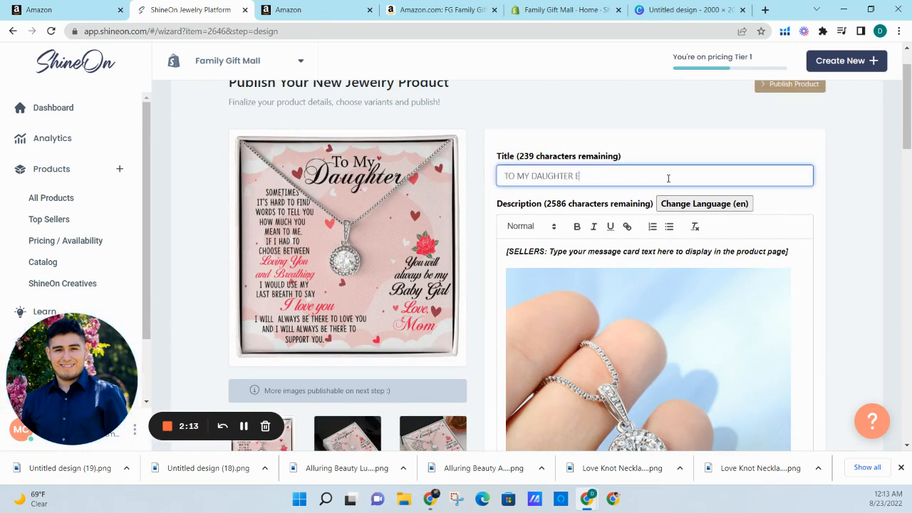
{"action": "type", "text": "TERNAL NECKLACE GIFT SE"}
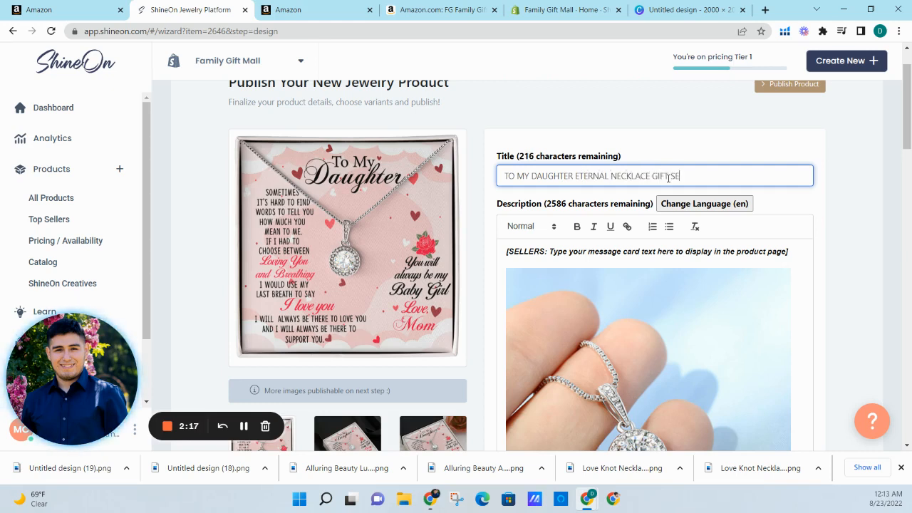
{"action": "type", "text": "T"}
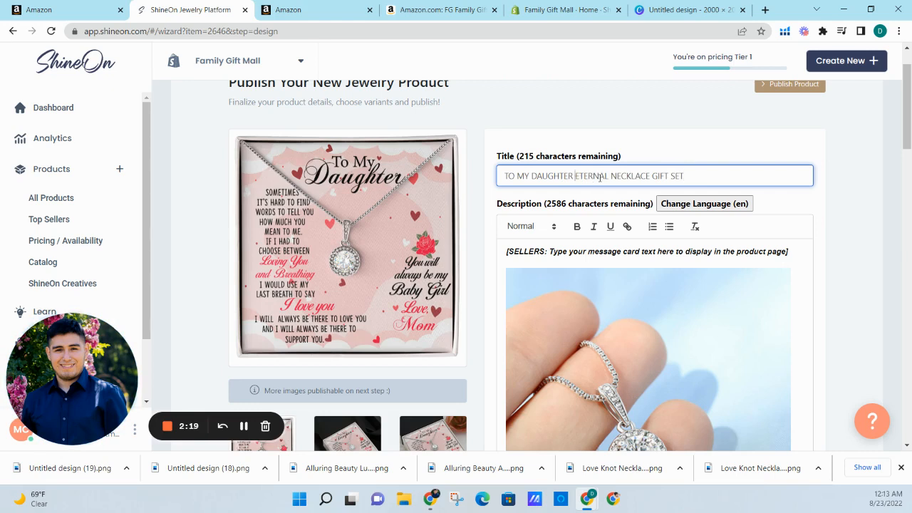
Insert the word "BREATHING" before "ETERNAL" in the product title
{"action": "type", "text": "BREATH"}
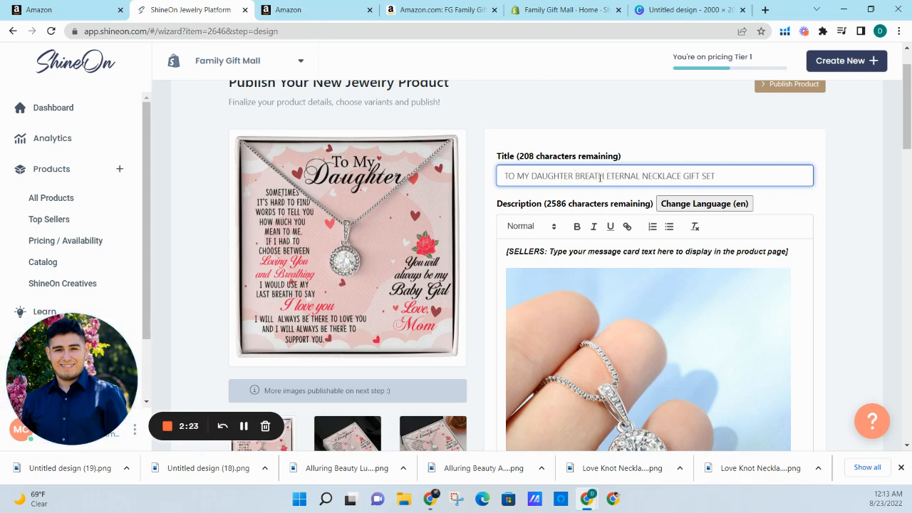
{"action": "type", "text": "ING"}
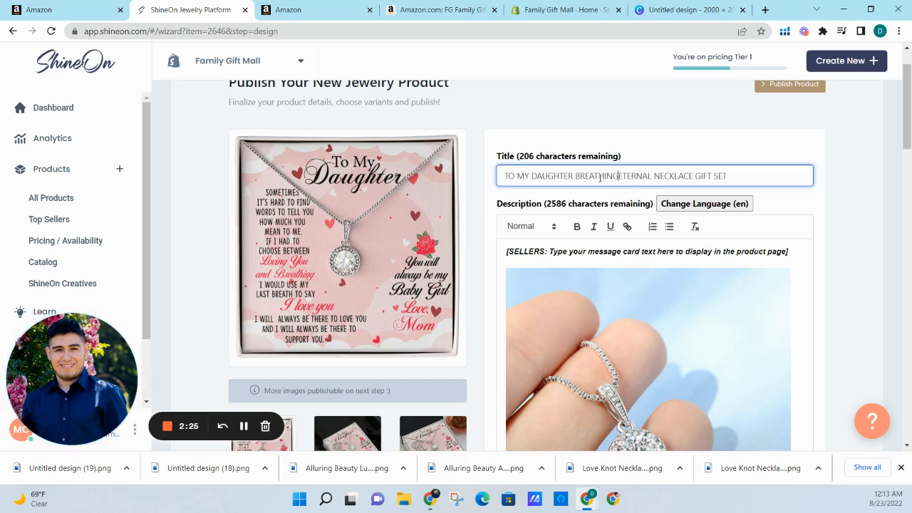
{"action": "double_click", "coordinate": [599, 176]}
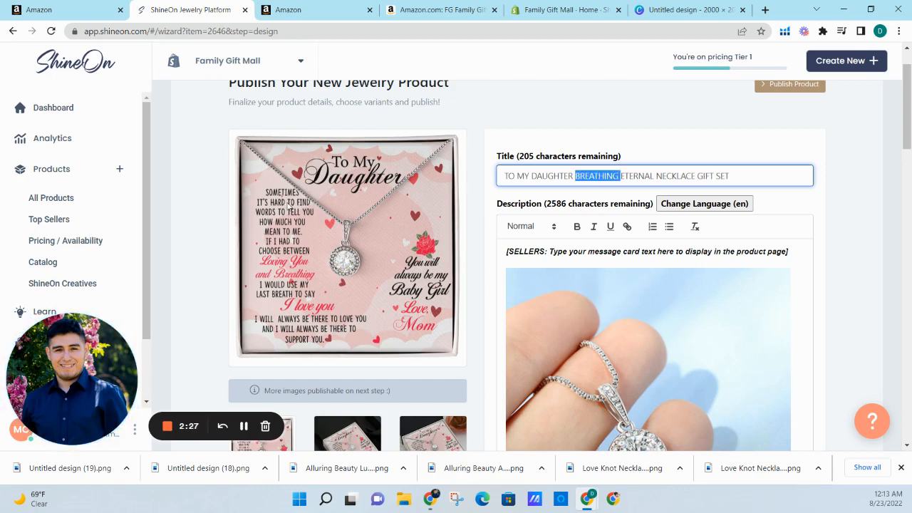
{"action": "triple_click", "coordinate": [608, 172]}
{"action": "left_click", "coordinate": [831, 193]}
{"action": "scroll", "coordinate": [836, 192], "scroll_direction": "down", "scroll_amount": 12}
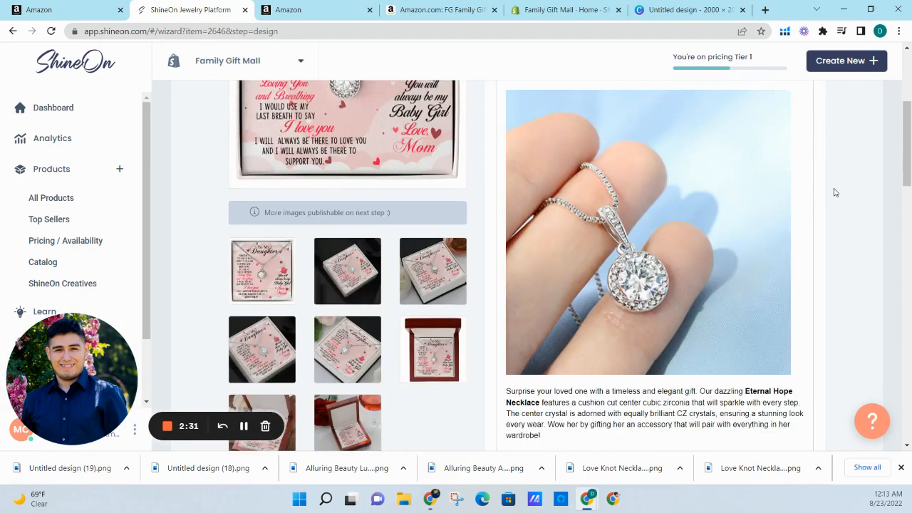
Publish the breathing eternal necklace product to the Family Gift Mall store
{"action": "scroll", "coordinate": [835, 193], "scroll_direction": "down", "scroll_amount": 5}
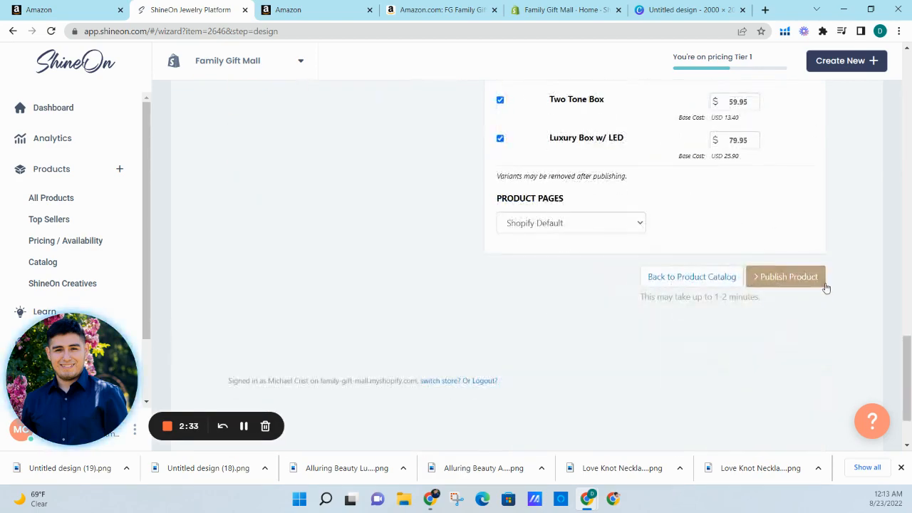
{"action": "left_click", "coordinate": [817, 282]}
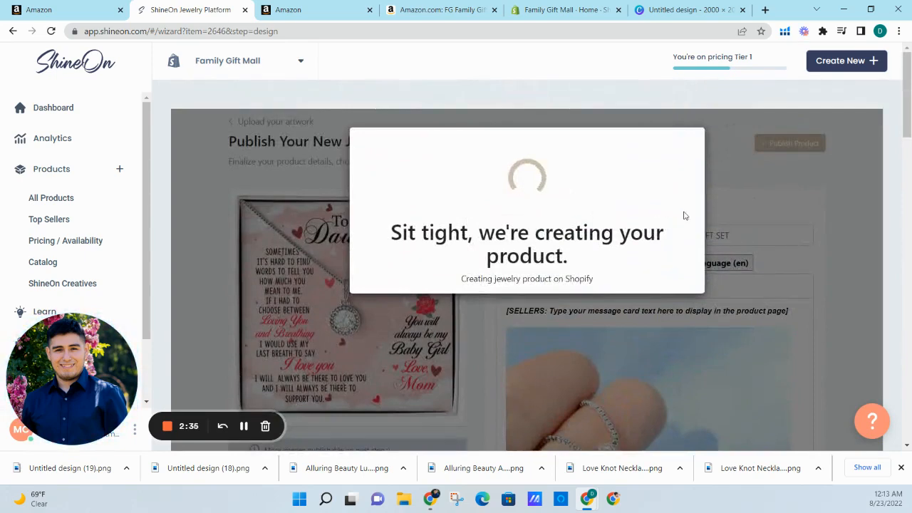
{"action": "left_click", "coordinate": [352, 9]}
{"action": "left_click", "coordinate": [235, 10]}
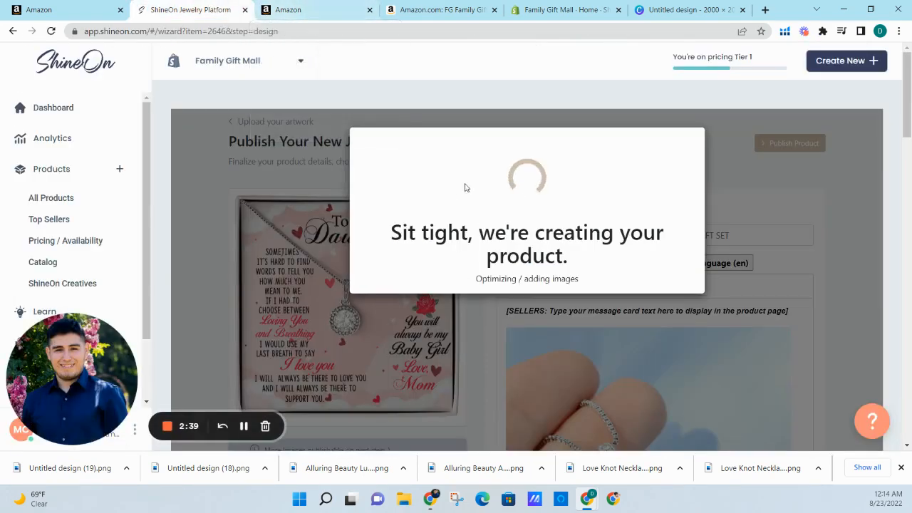
Switch to Amazon Seller Central and search the inventory for the daughter necklace parent listing by its ASIN, B0BBC79BFV
{"action": "left_click", "coordinate": [352, 10]}
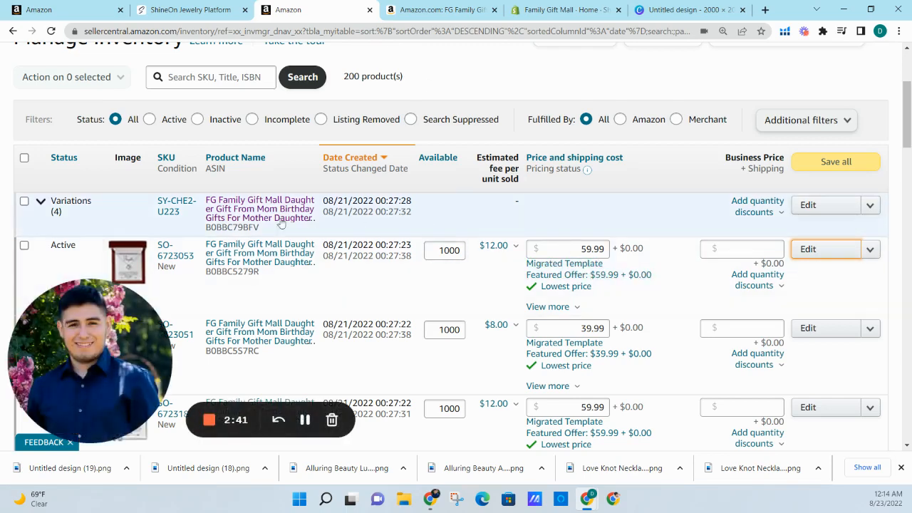
{"action": "left_click", "coordinate": [40, 201]}
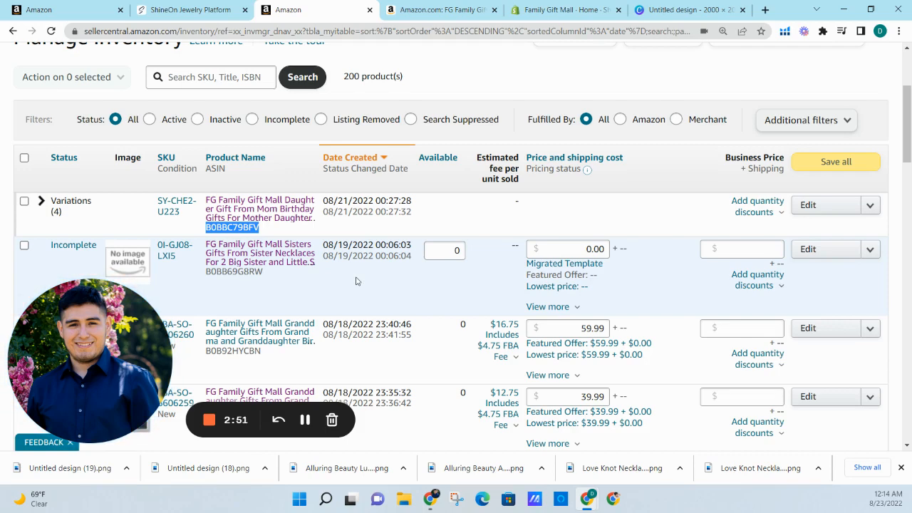
{"action": "left_click", "coordinate": [214, 77]}
{"action": "type", "text": "B0BBC79BFV"}
{"action": "left_click", "coordinate": [303, 77]}
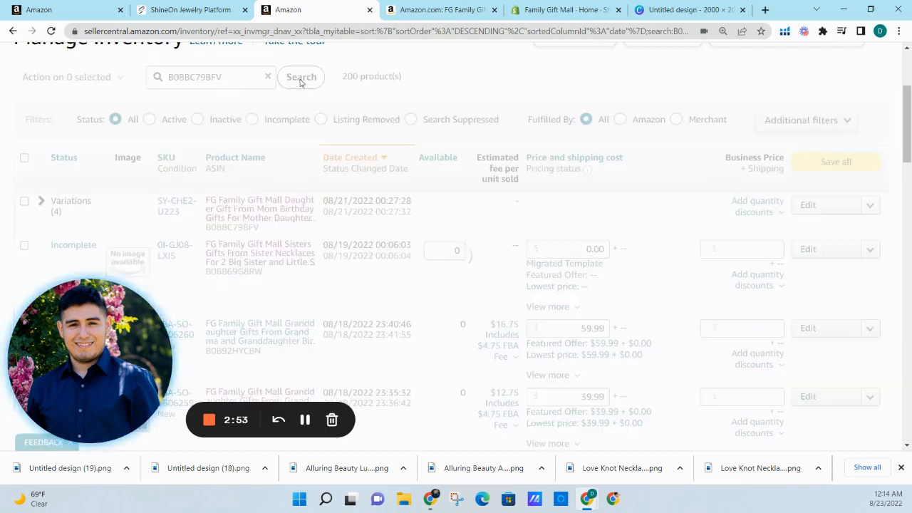
{"action": "scroll", "coordinate": [383, 162], "scroll_direction": "down", "scroll_amount": 1}
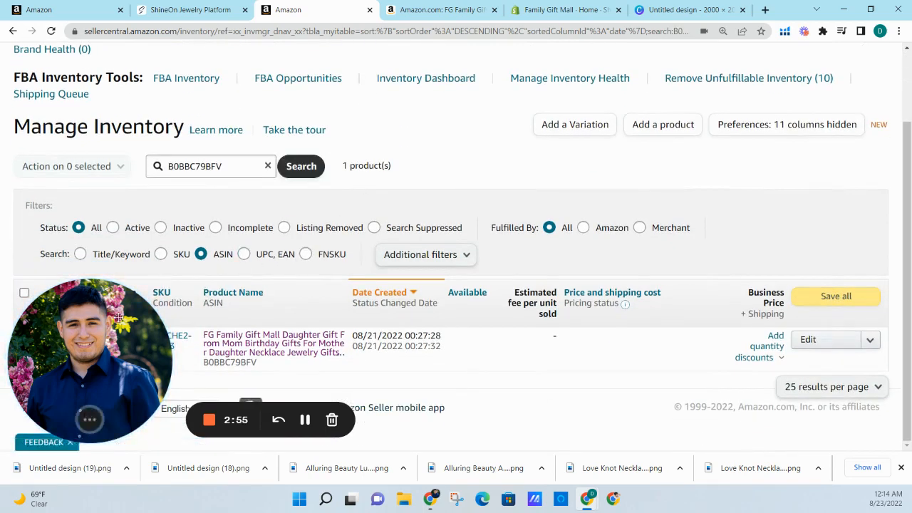
Expand the parent listing's variations and examine the SKUs, images and box or earring options of its child products
{"action": "left_click_drag", "start_coordinate": [166, 369], "coordinate": [641, 371]}
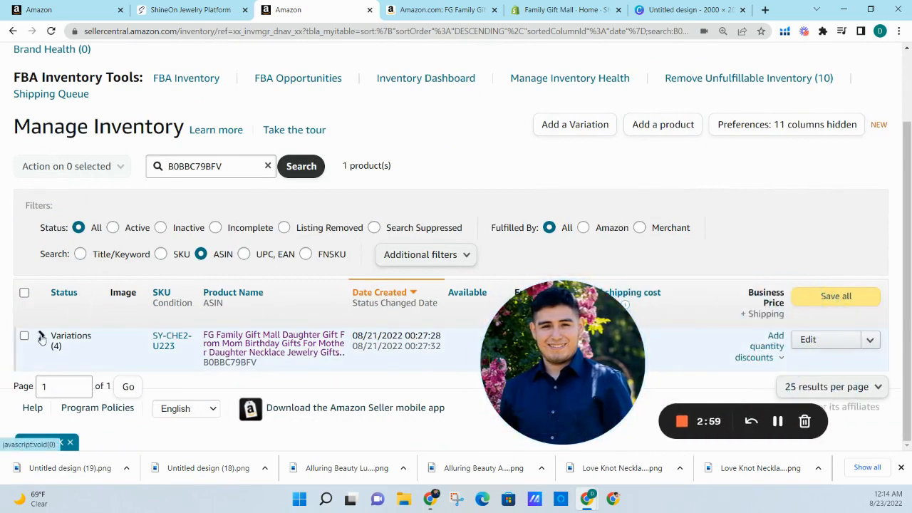
{"action": "left_click", "coordinate": [41, 336]}
{"action": "scroll", "coordinate": [86, 285], "scroll_direction": "down", "scroll_amount": 2}
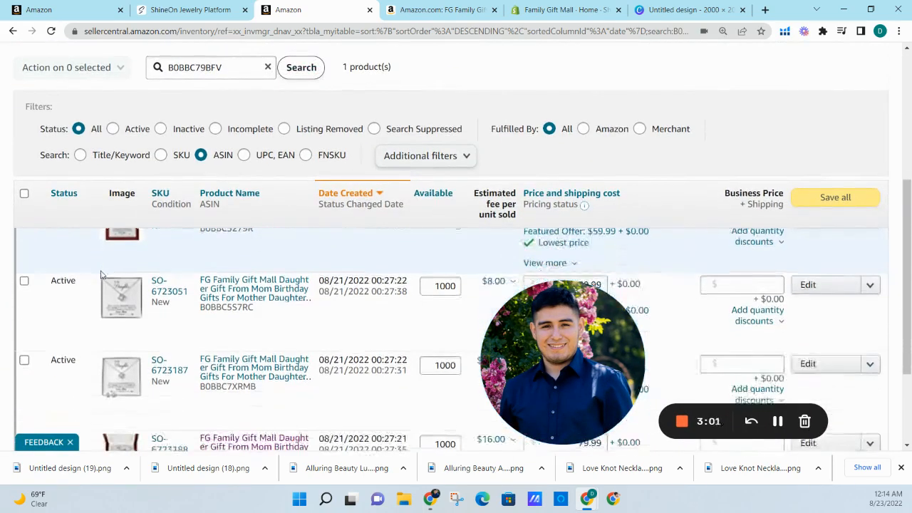
{"action": "scroll", "coordinate": [100, 274], "scroll_direction": "down", "scroll_amount": 1}
{"action": "scroll", "coordinate": [150, 364], "scroll_direction": "up", "scroll_amount": 2}
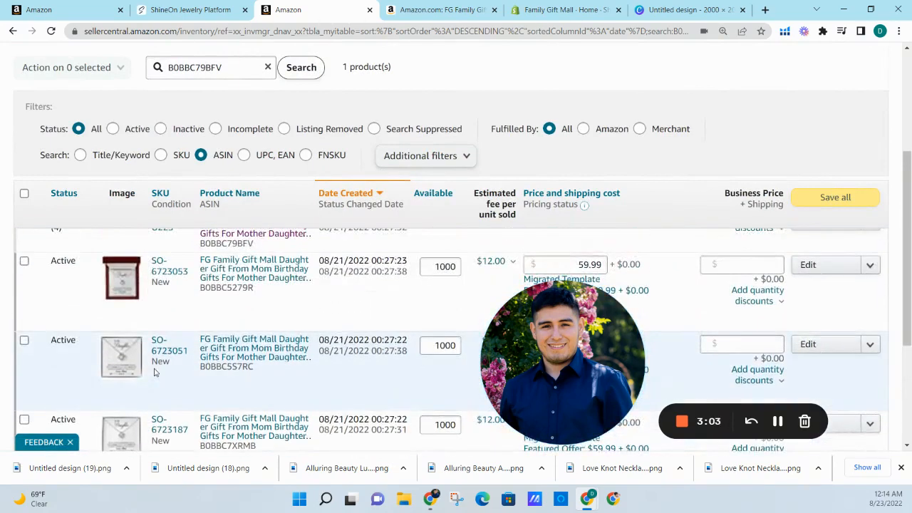
{"action": "scroll", "coordinate": [155, 372], "scroll_direction": "up", "scroll_amount": 1}
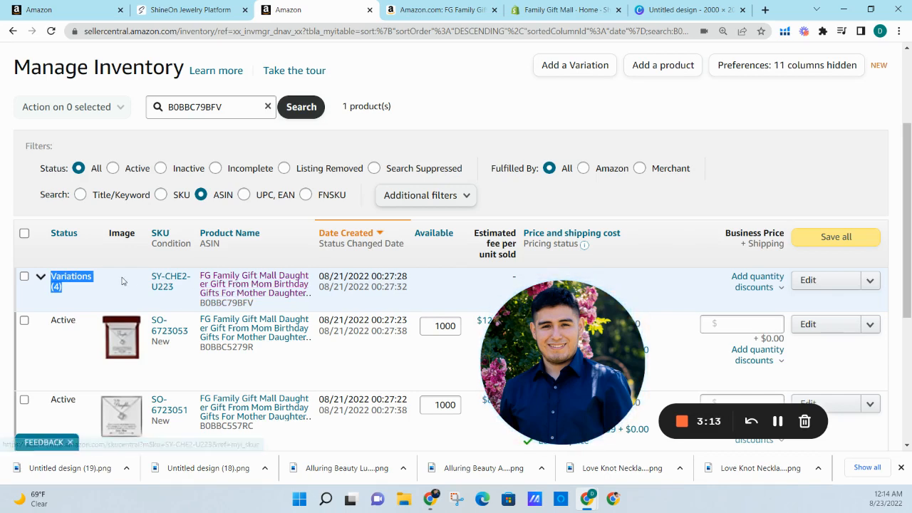
{"action": "scroll", "coordinate": [136, 281], "scroll_direction": "down", "scroll_amount": 2}
{"action": "scroll", "coordinate": [144, 282], "scroll_direction": "down", "scroll_amount": 3}
{"action": "scroll", "coordinate": [148, 266], "scroll_direction": "up", "scroll_amount": 5}
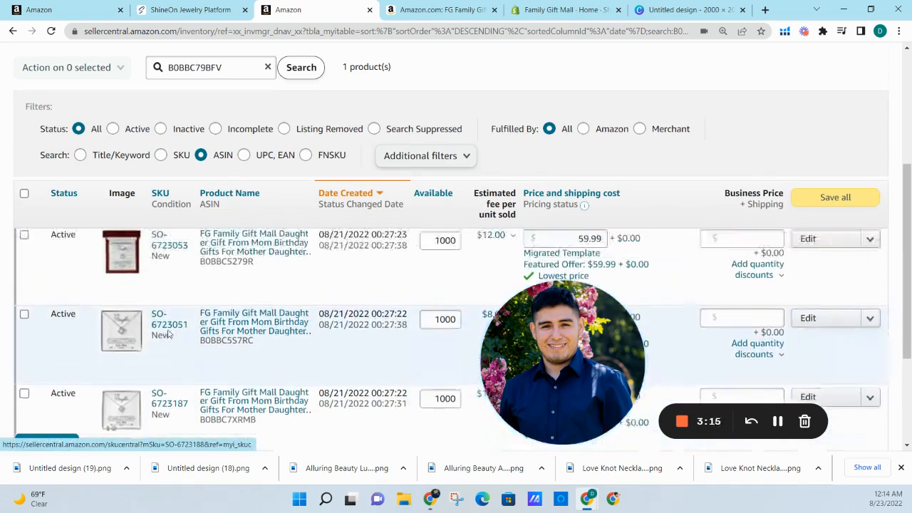
{"action": "scroll", "coordinate": [153, 292], "scroll_direction": "down", "scroll_amount": 2}
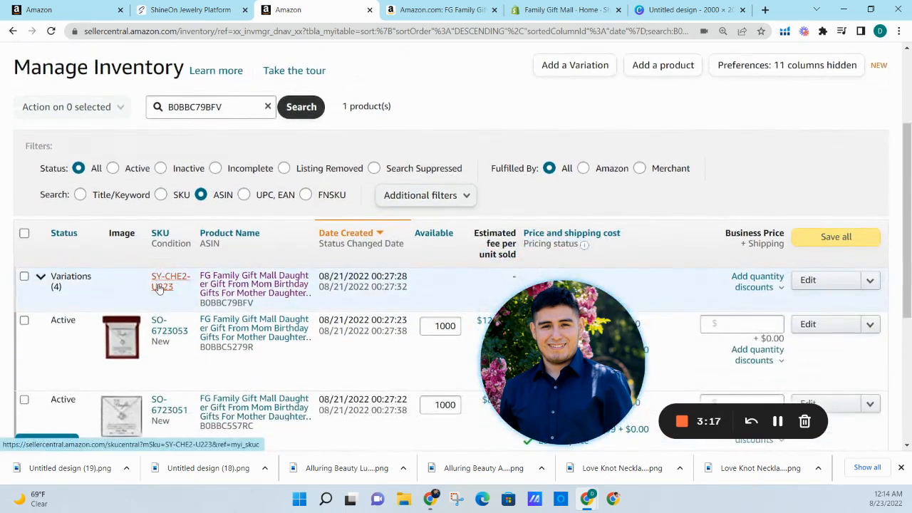
{"action": "scroll", "coordinate": [172, 371], "scroll_direction": "down", "scroll_amount": 3}
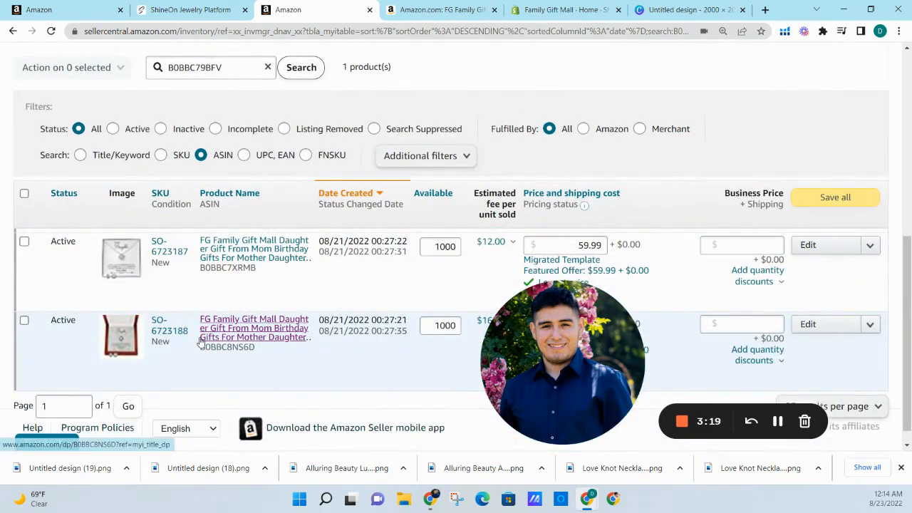
{"action": "scroll", "coordinate": [182, 330], "scroll_direction": "up", "scroll_amount": 3}
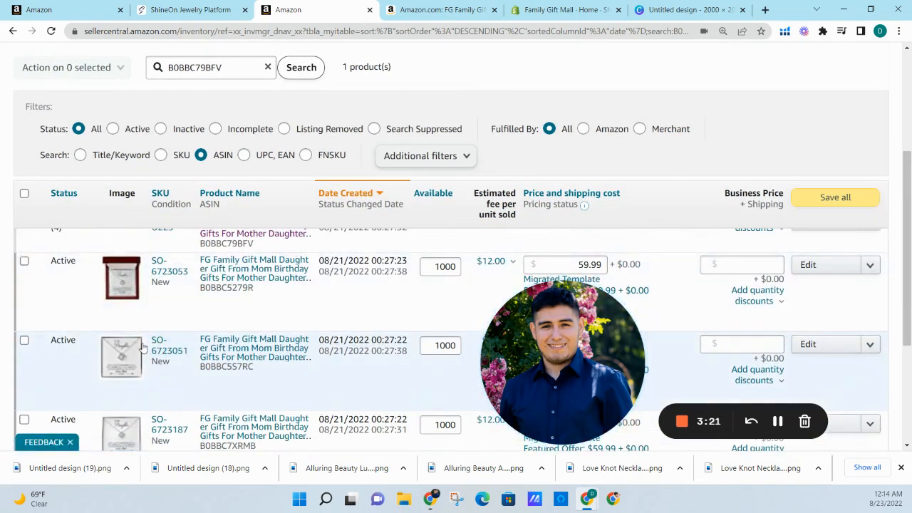
{"action": "scroll", "coordinate": [151, 279], "scroll_direction": "down", "scroll_amount": 3}
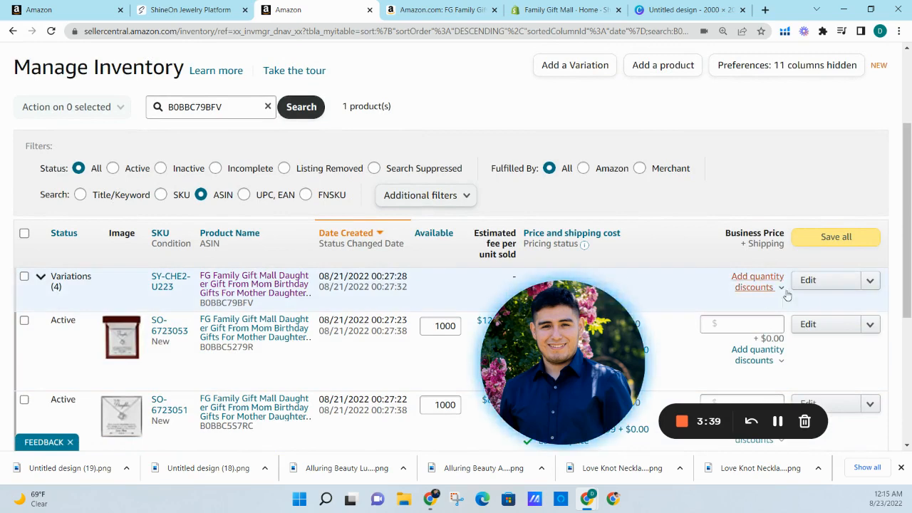
Open the daughter necklace parent listing for editing and bring up its existing variations
{"action": "left_click", "coordinate": [820, 285]}
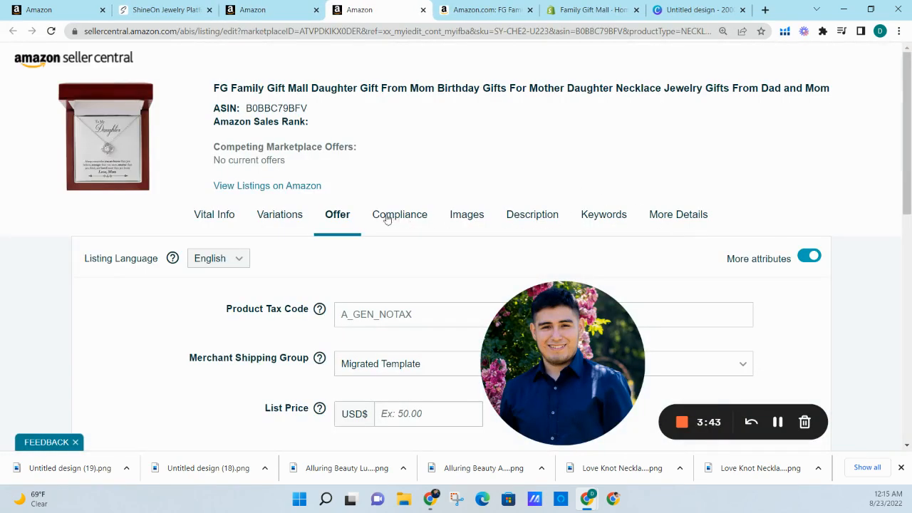
{"action": "left_click", "coordinate": [280, 216]}
{"action": "scroll", "coordinate": [349, 214], "scroll_direction": "down", "scroll_amount": 3}
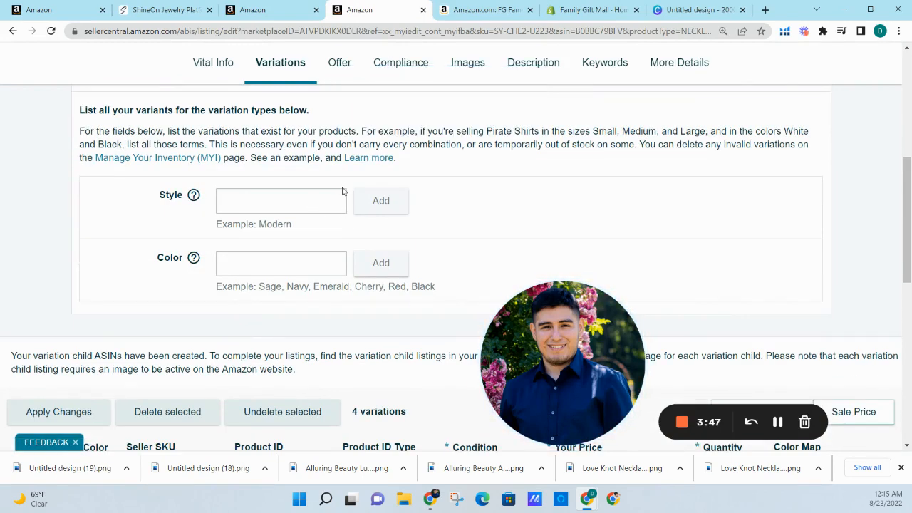
{"action": "scroll", "coordinate": [342, 190], "scroll_direction": "down", "scroll_amount": 1}
{"action": "scroll", "coordinate": [282, 168], "scroll_direction": "down", "scroll_amount": 4}
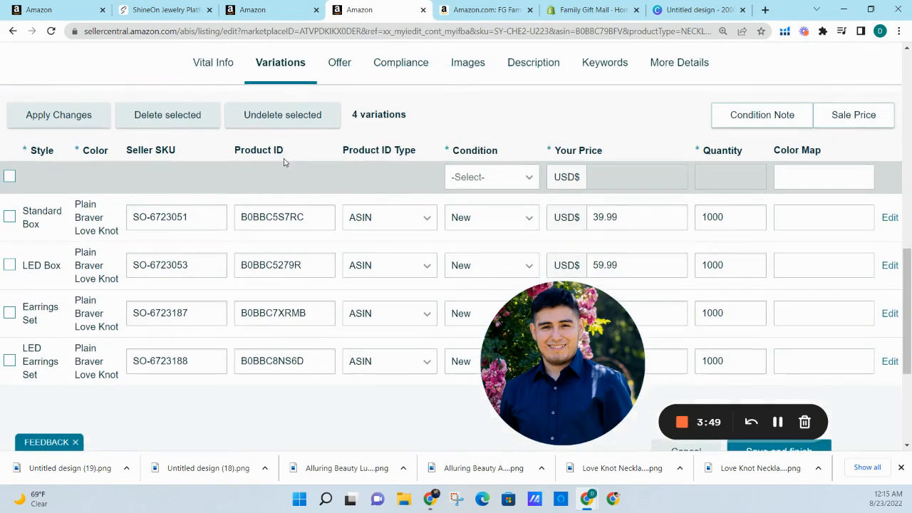
Copy the style name "Standard Box" from the existing variations and add it as a style variant
{"action": "triple_click", "coordinate": [33, 208]}
{"action": "key", "text": "ctrl+c"}
{"action": "scroll", "coordinate": [245, 193], "scroll_direction": "up", "scroll_amount": 4}
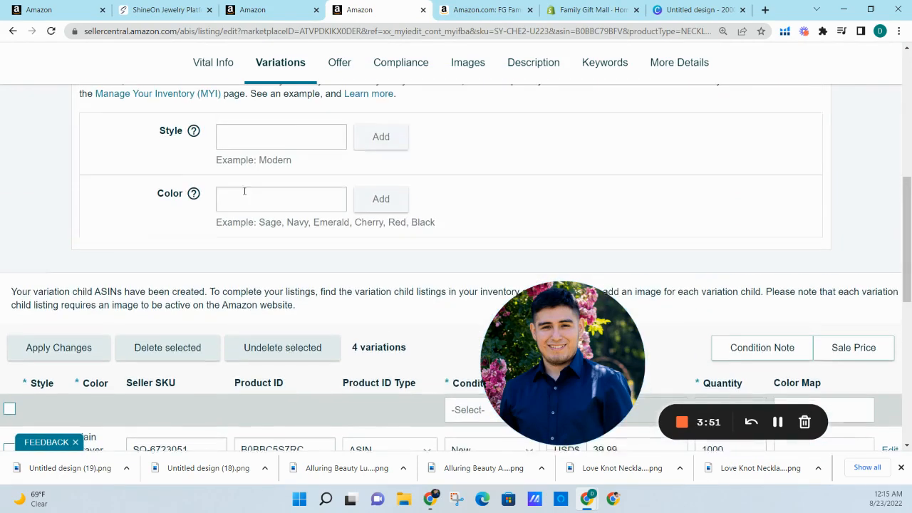
{"action": "left_click", "coordinate": [244, 143]}
{"action": "key", "text": "ctrl+v"}
Copy the style name "LED Box" from the existing variations and add it as a style variant
{"action": "scroll", "coordinate": [196, 238], "scroll_direction": "down", "scroll_amount": 3}
{"action": "scroll", "coordinate": [196, 238], "scroll_direction": "down", "scroll_amount": 1}
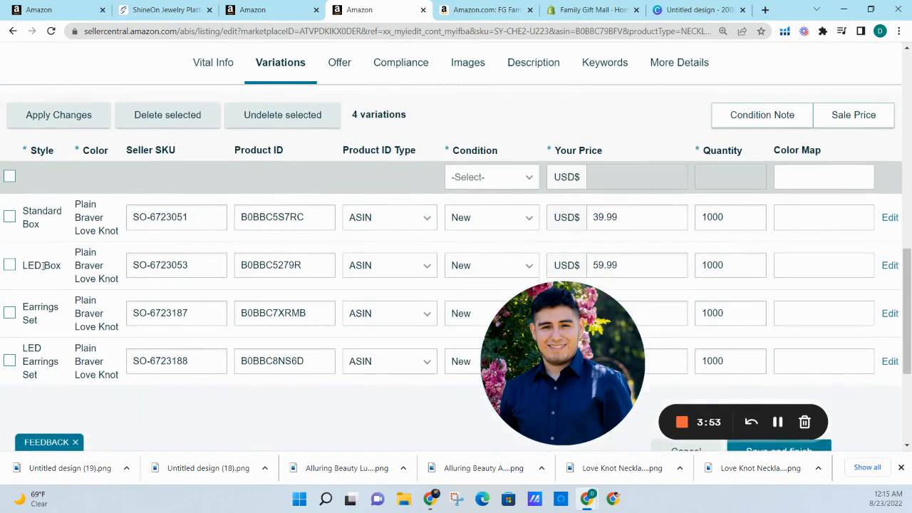
{"action": "triple_click", "coordinate": [36, 265]}
{"action": "key", "text": "ctrl+c"}
{"action": "scroll", "coordinate": [43, 265], "scroll_direction": "up", "scroll_amount": 2}
{"action": "scroll", "coordinate": [285, 164], "scroll_direction": "up", "scroll_amount": 3}
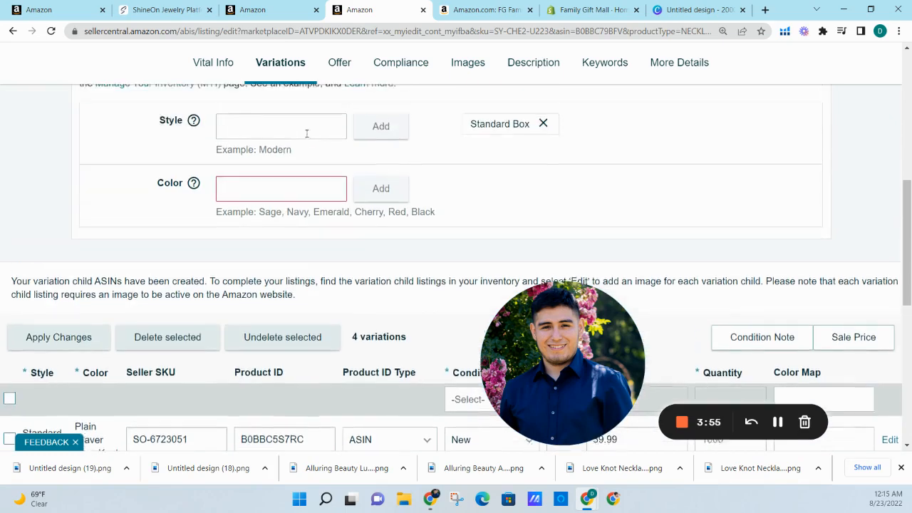
{"action": "left_click", "coordinate": [311, 195]}
{"action": "key", "text": "ctrl+v"}
{"action": "left_click", "coordinate": [381, 198]}
Copy the style name "Earrings Set" from the existing variations and add it as a style variant
{"action": "scroll", "coordinate": [332, 194], "scroll_direction": "down", "scroll_amount": 1}
{"action": "scroll", "coordinate": [332, 194], "scroll_direction": "down", "scroll_amount": 5}
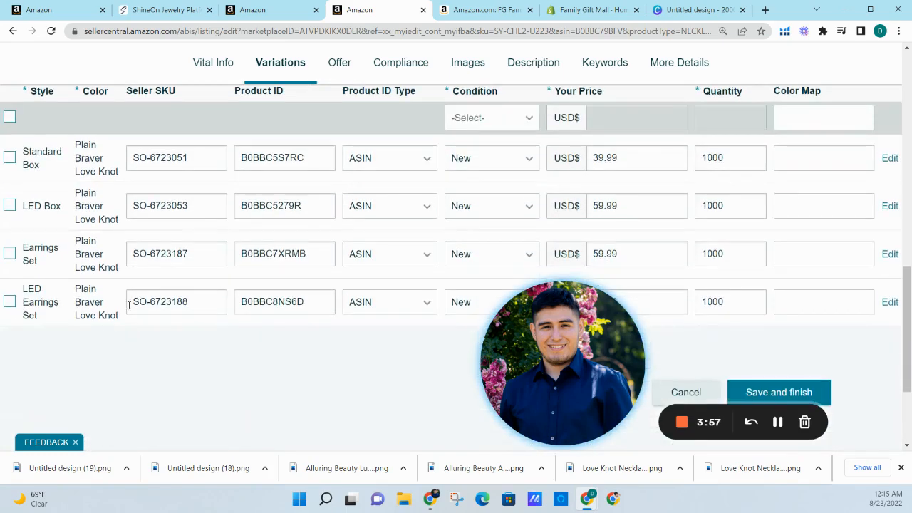
{"action": "triple_click", "coordinate": [41, 255]}
{"action": "key", "text": "ctrl+c"}
{"action": "scroll", "coordinate": [199, 204], "scroll_direction": "up", "scroll_amount": 4}
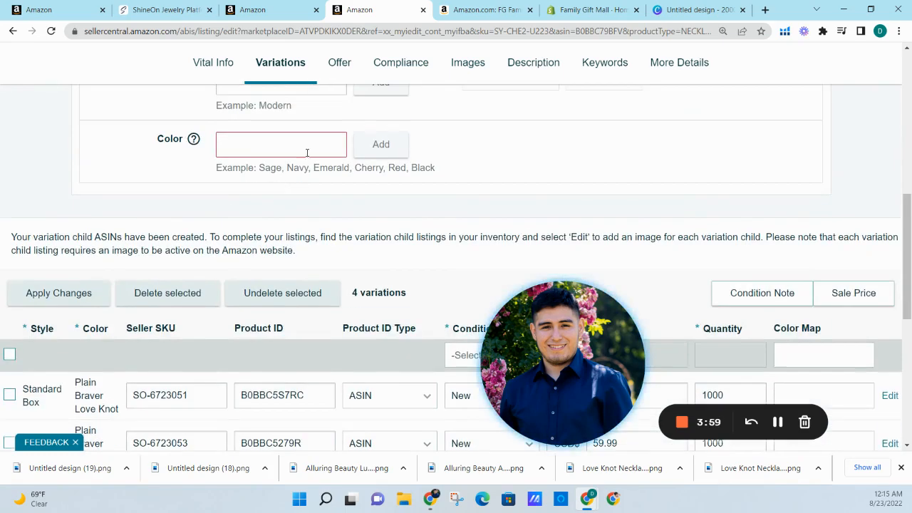
{"action": "left_click", "coordinate": [285, 141]}
{"action": "key", "text": "ctrl+v"}
{"action": "left_click", "coordinate": [378, 141]}
Copy the style name "LED Earrings Set" from the existing variations and add it as a style variant
{"action": "scroll", "coordinate": [158, 318], "scroll_direction": "down", "scroll_amount": 5}
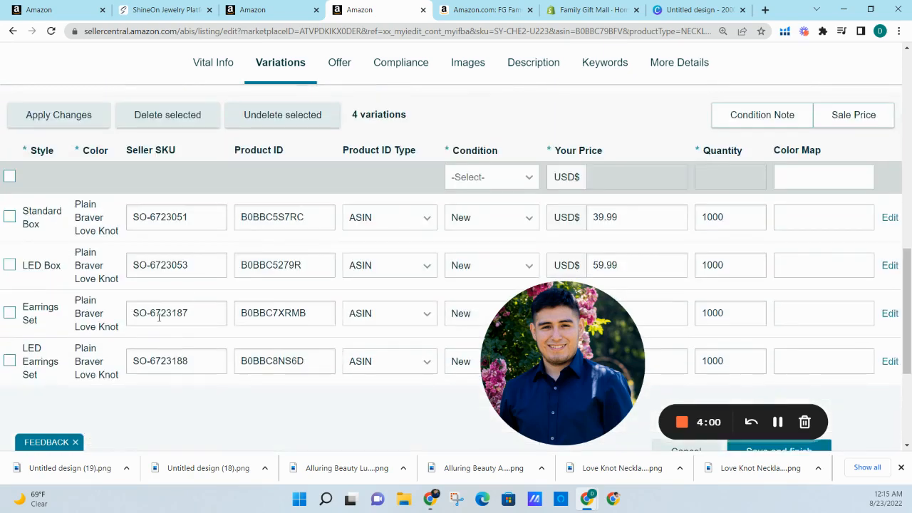
{"action": "triple_click", "coordinate": [43, 374]}
{"action": "key", "text": "ctrl+c"}
{"action": "scroll", "coordinate": [287, 209], "scroll_direction": "up", "scroll_amount": 4}
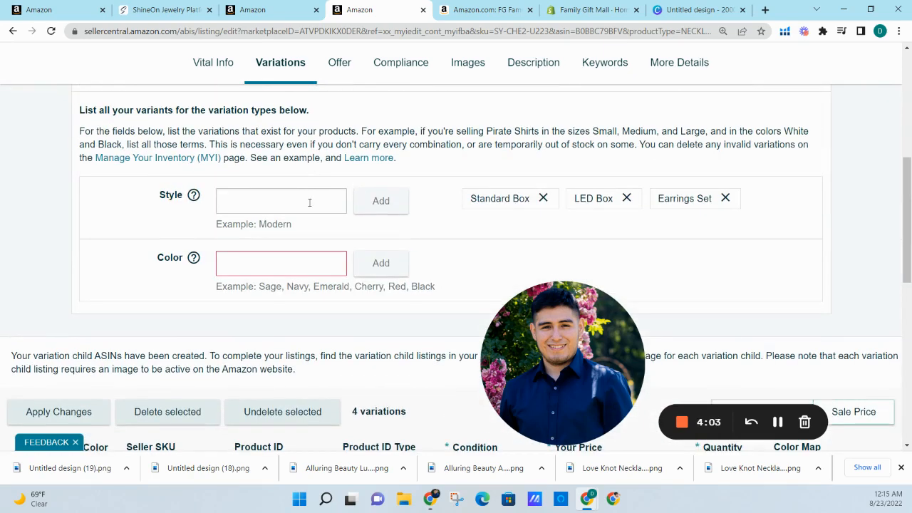
{"action": "left_click", "coordinate": [310, 201]}
{"action": "key", "text": "ctrl+v"}
{"action": "left_click", "coordinate": [374, 203]}
Switch to ShineOn and review the new product's title, images and message card design for naming the color variant
{"action": "left_click", "coordinate": [301, 268]}
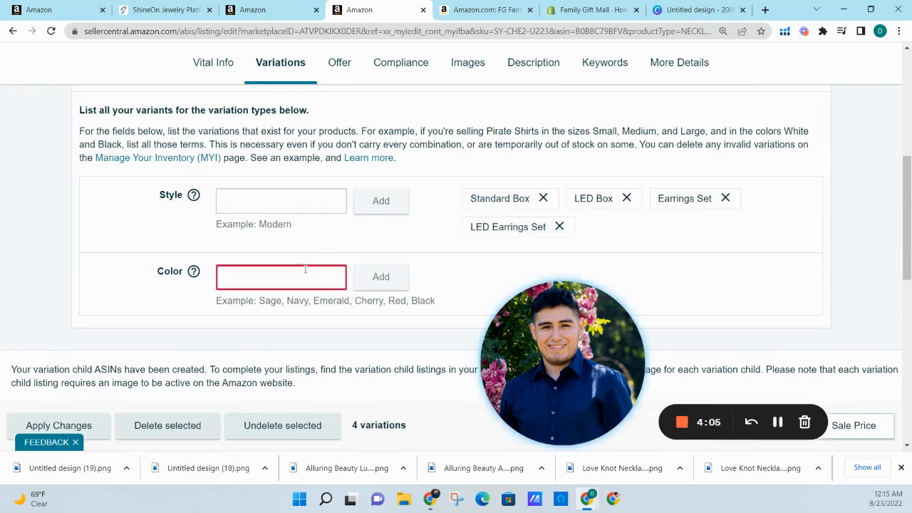
{"action": "left_click", "coordinate": [168, 10]}
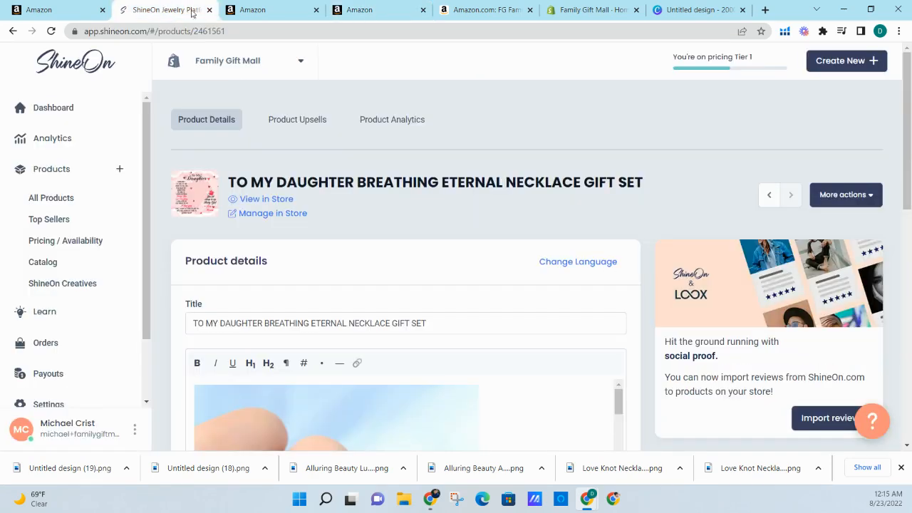
{"action": "double_click", "coordinate": [381, 183]}
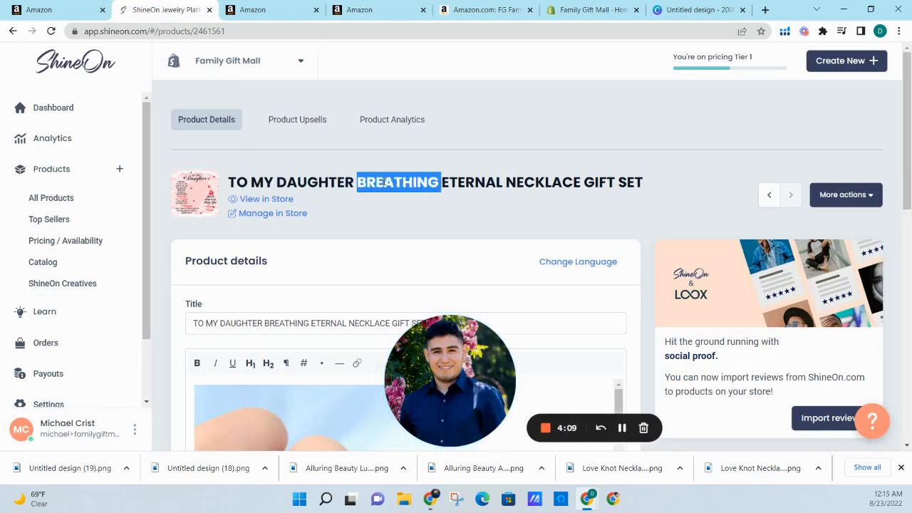
{"action": "double_click", "coordinate": [476, 183]}
{"action": "scroll", "coordinate": [708, 164], "scroll_direction": "down", "scroll_amount": 9}
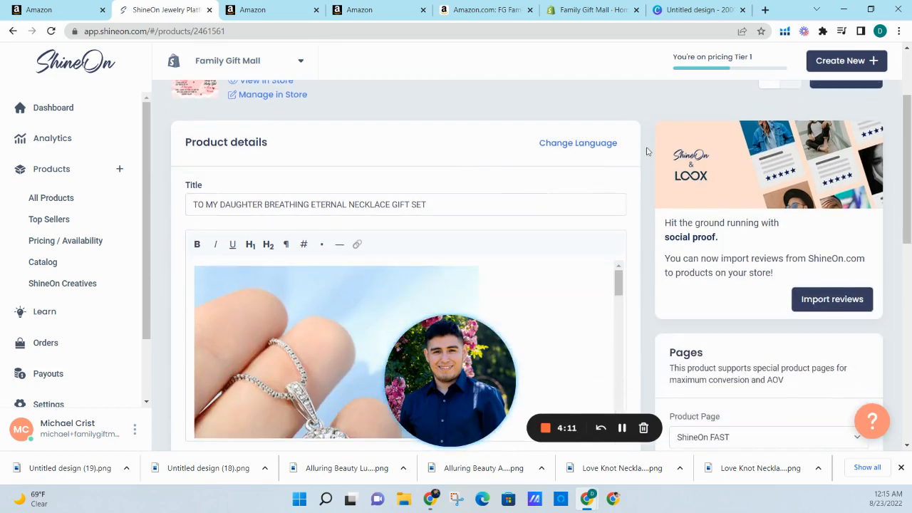
{"action": "scroll", "coordinate": [754, 205], "scroll_direction": "up", "scroll_amount": 2}
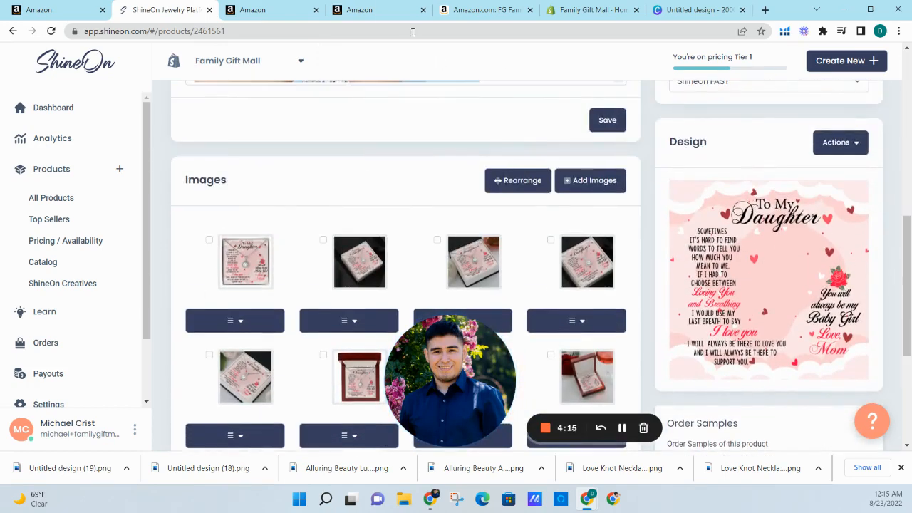
Return to the Amazon variations form and add "Red Breathing Eternal" as a color variant
{"action": "left_click", "coordinate": [381, 13]}
{"action": "scroll", "coordinate": [417, 152], "scroll_direction": "down", "scroll_amount": 5}
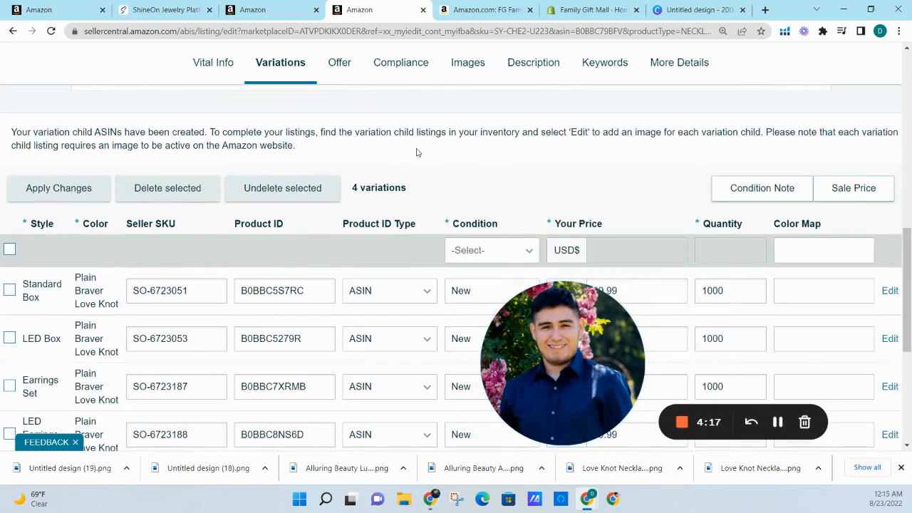
{"action": "scroll", "coordinate": [128, 264], "scroll_direction": "up", "scroll_amount": 3}
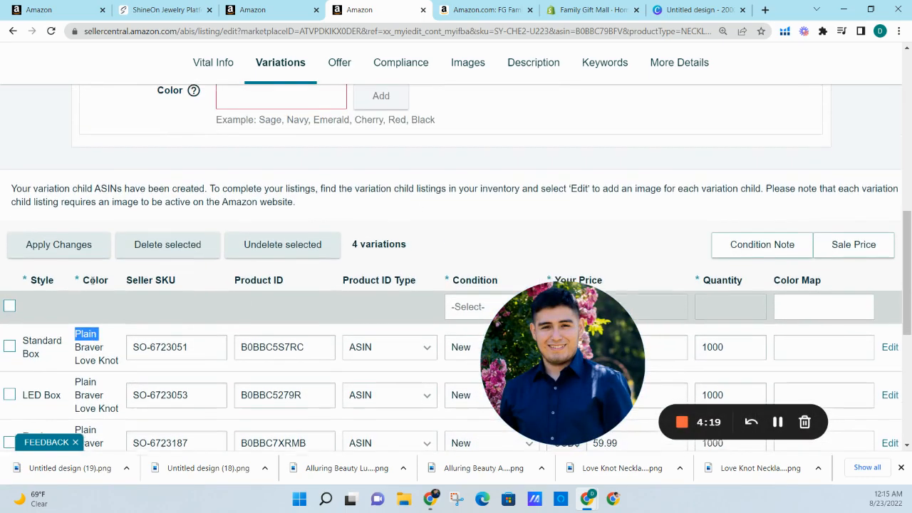
{"action": "left_click", "coordinate": [271, 166]}
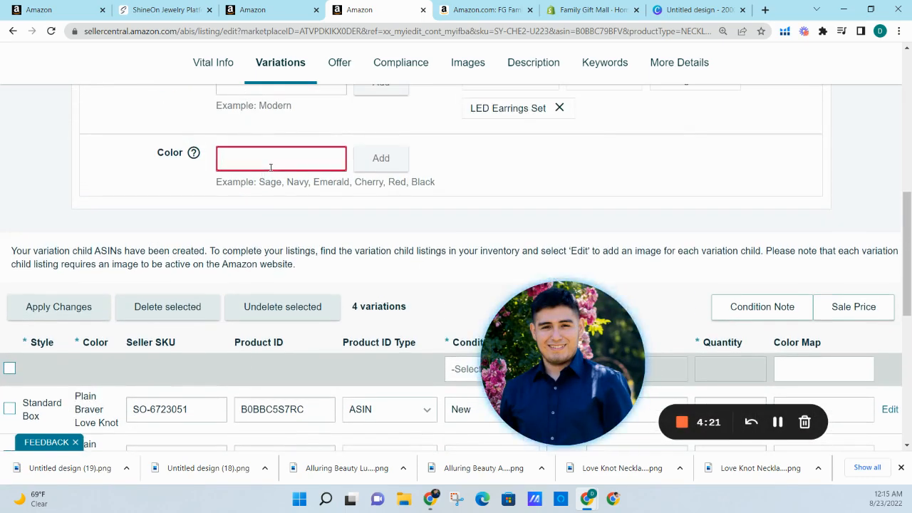
{"action": "type", "text": "rED"}
{"action": "key", "text": "BackSpace"}
{"action": "key", "text": "BackSpace"}
{"action": "key", "text": "BackSpace"}
{"action": "type", "text": "Red"}
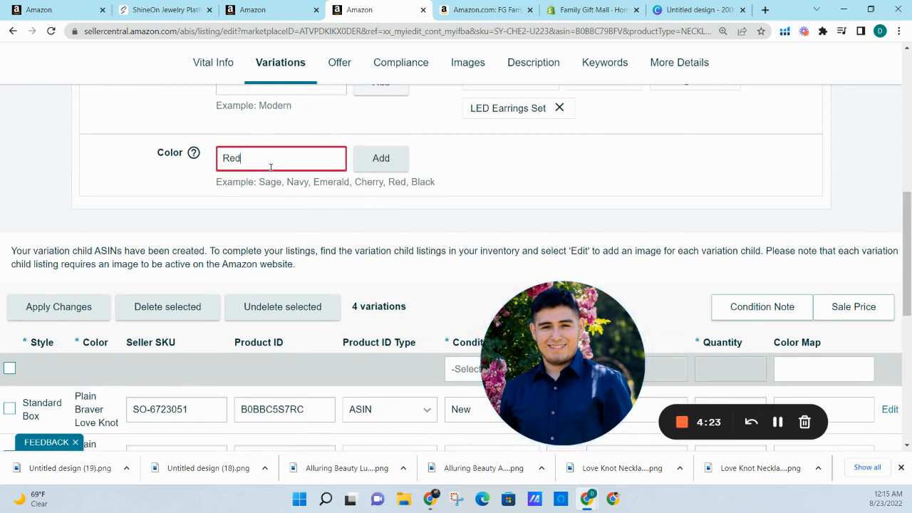
{"action": "type", "text": " Breath"}
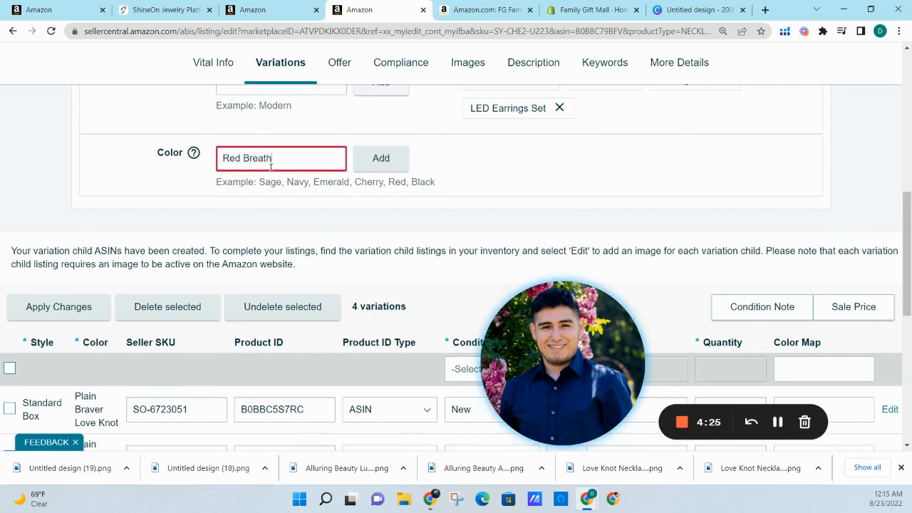
{"action": "type", "text": "ing Eternal"}
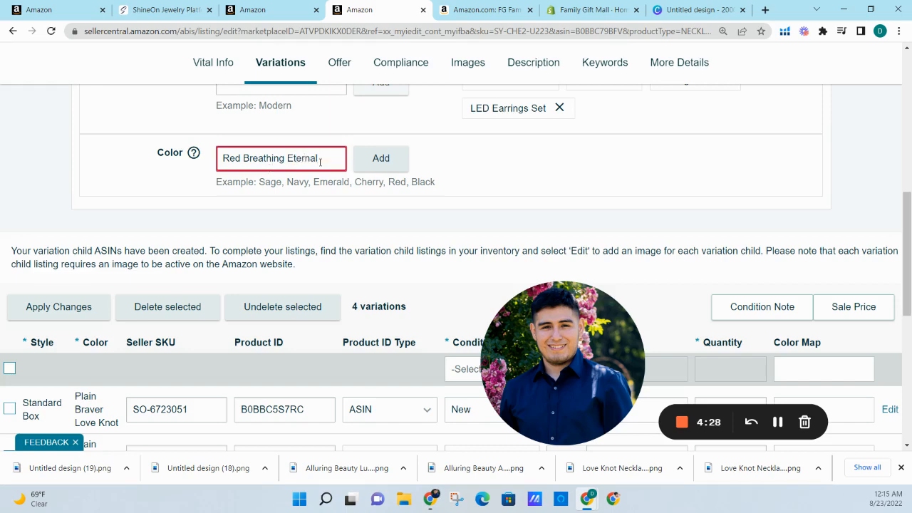
{"action": "left_click", "coordinate": [381, 158]}
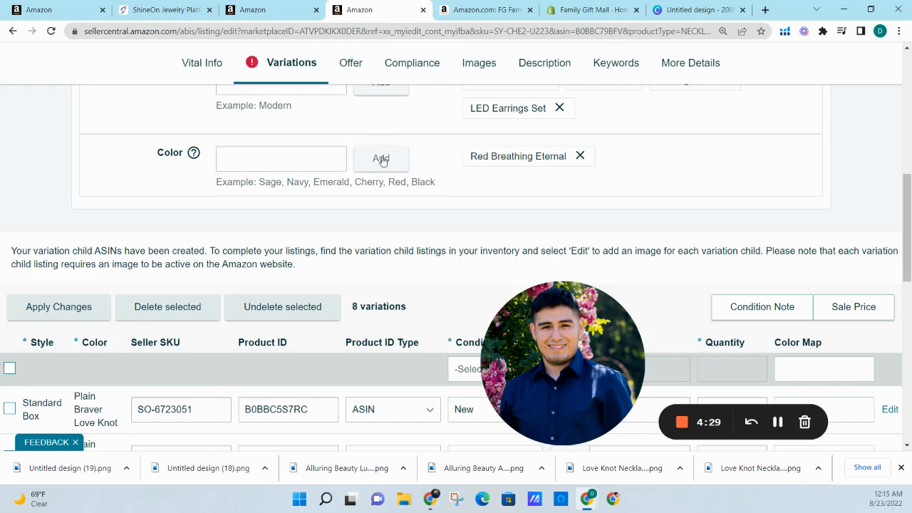
{"action": "scroll", "coordinate": [389, 157], "scroll_direction": "down", "scroll_amount": 3}
{"action": "scroll", "coordinate": [390, 157], "scroll_direction": "down", "scroll_amount": 3}
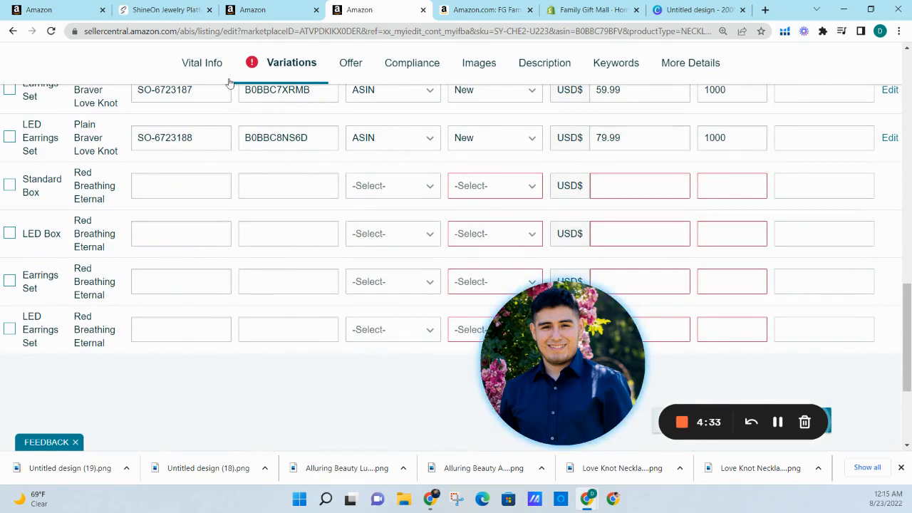
Switch to ShineOn and download the first product image, the necklace in the standard box, as a PNG
{"action": "key", "text": "ctrl+2"}
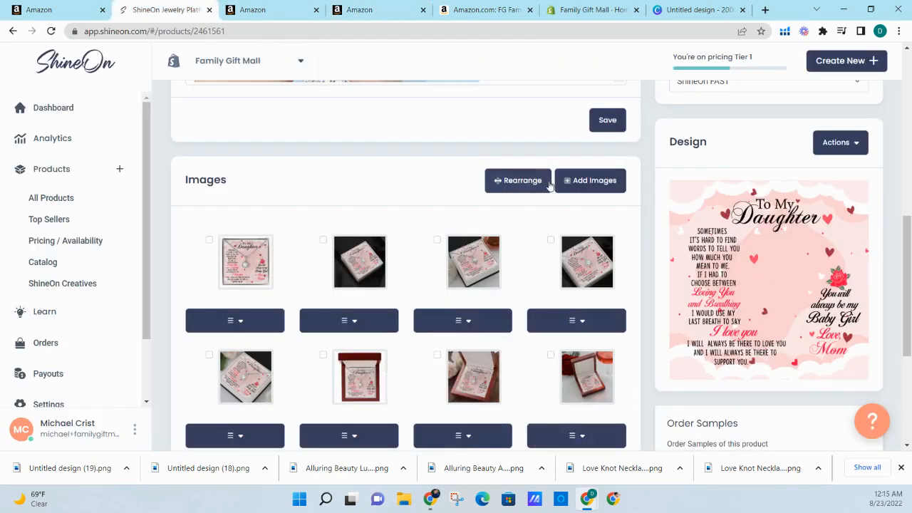
{"action": "right_click", "coordinate": [251, 262]}
{"action": "left_click", "coordinate": [276, 267]}
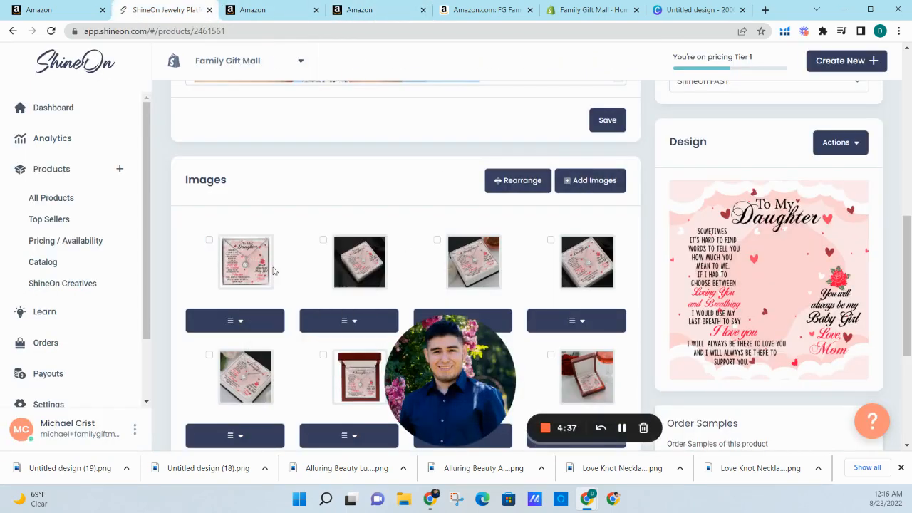
{"action": "left_click", "coordinate": [277, 10]}
{"action": "left_click", "coordinate": [234, 320]}
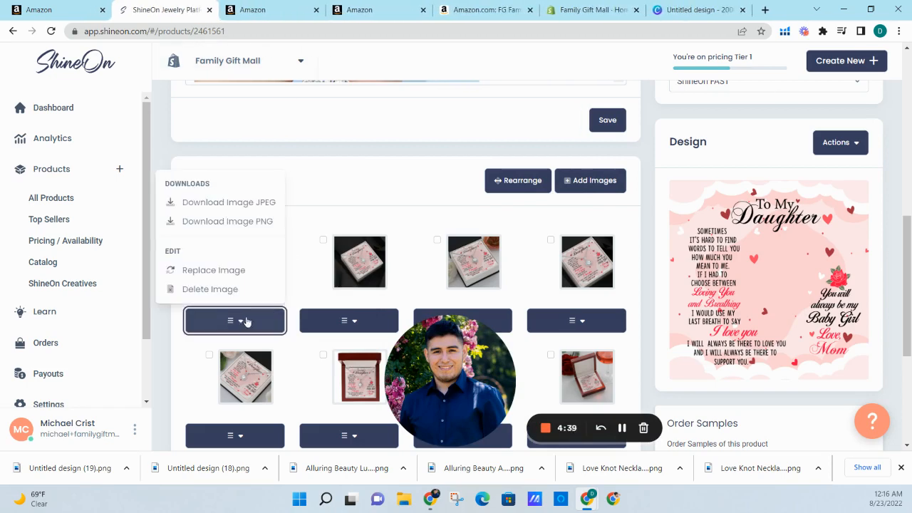
{"action": "left_click", "coordinate": [235, 220]}
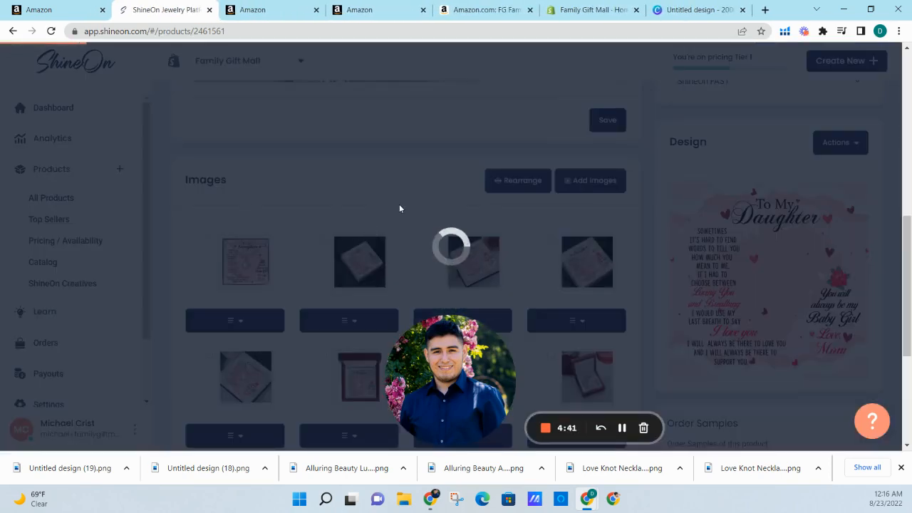
Download the front-view image of the necklace in the luxury LED box as a PNG
{"action": "scroll", "coordinate": [399, 204], "scroll_direction": "down", "scroll_amount": 3}
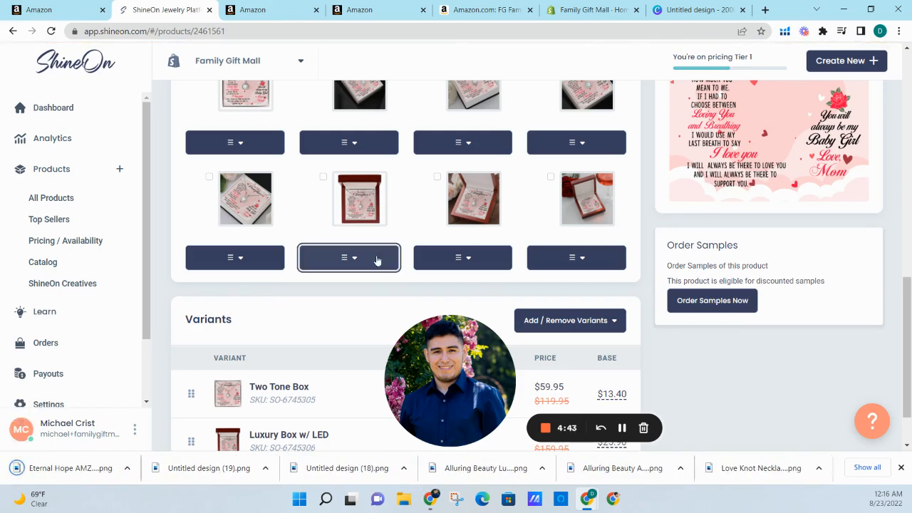
{"action": "left_click", "coordinate": [375, 259]}
{"action": "left_click", "coordinate": [367, 323]}
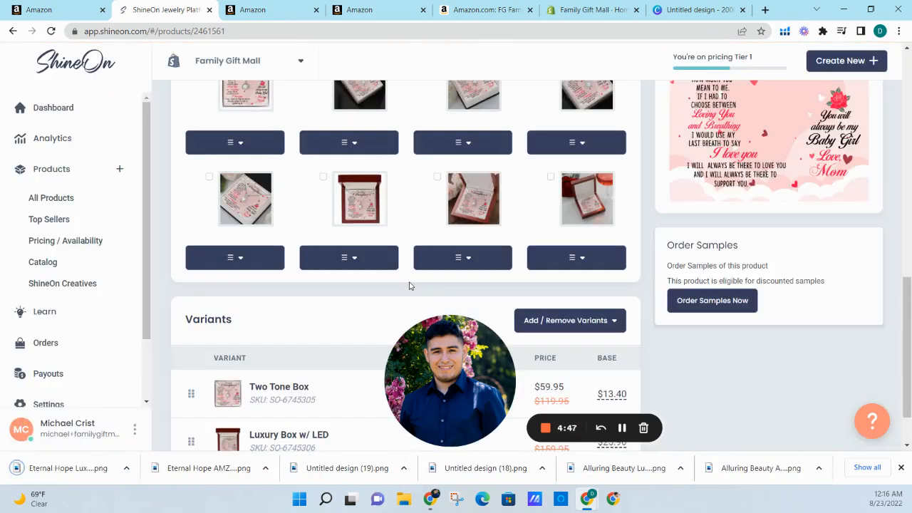
Examine the image galleries of the Standard Box and LED Box styles on the live Amazon listing
{"action": "left_click", "coordinate": [492, 10]}
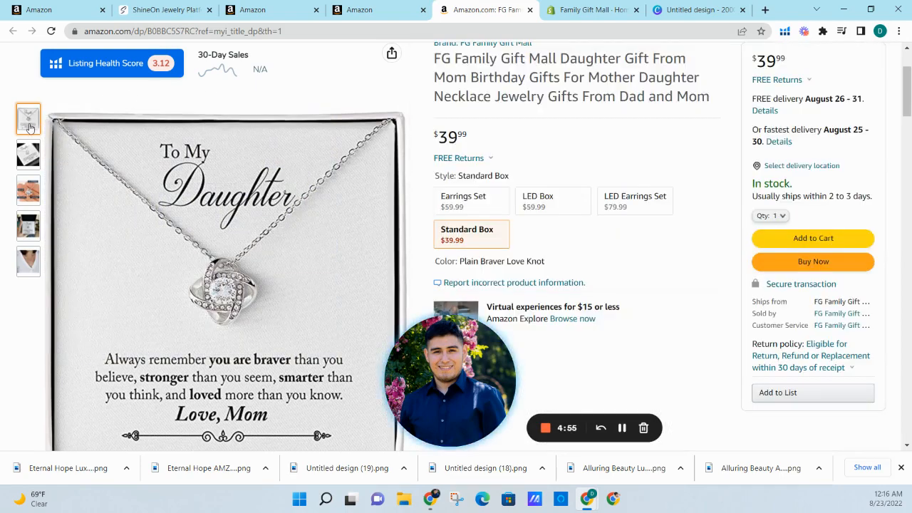
{"action": "mouse_move", "coordinate": [31, 155]}
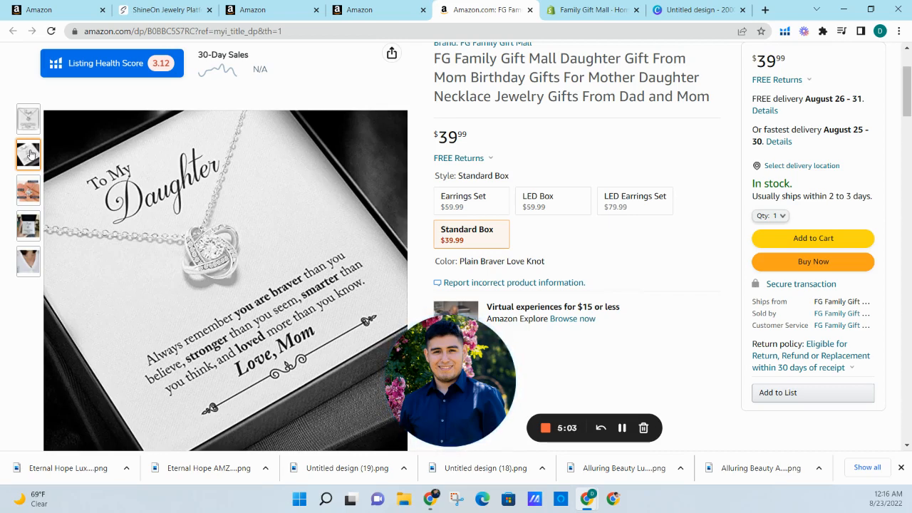
{"action": "mouse_move", "coordinate": [30, 192]}
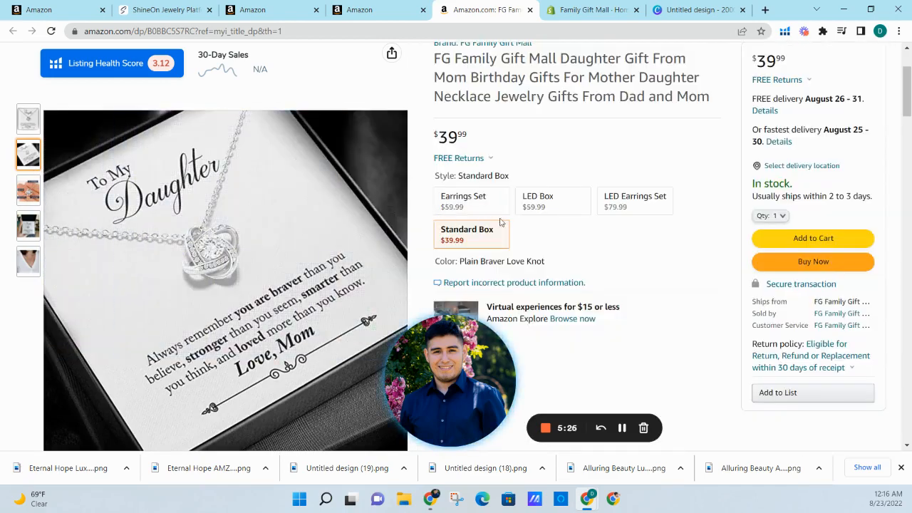
{"action": "left_click", "coordinate": [528, 211]}
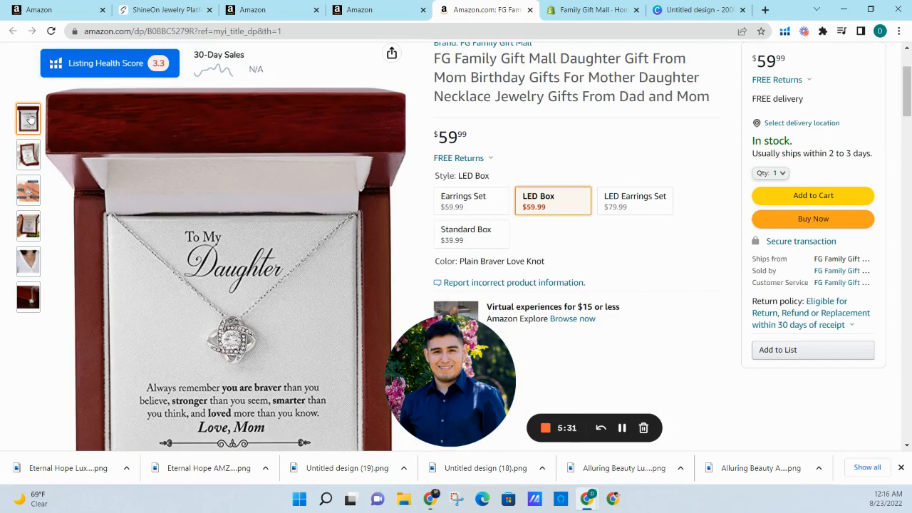
{"action": "mouse_move", "coordinate": [39, 153]}
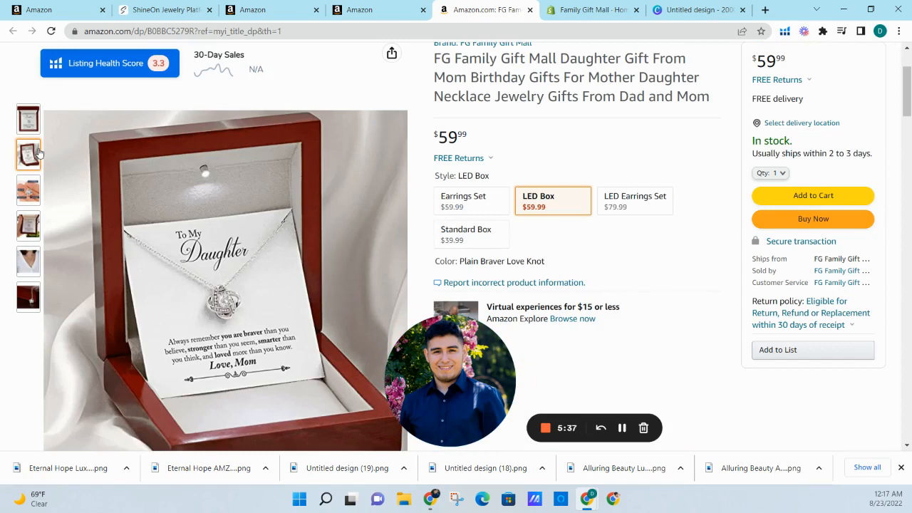
{"action": "mouse_move", "coordinate": [31, 181]}
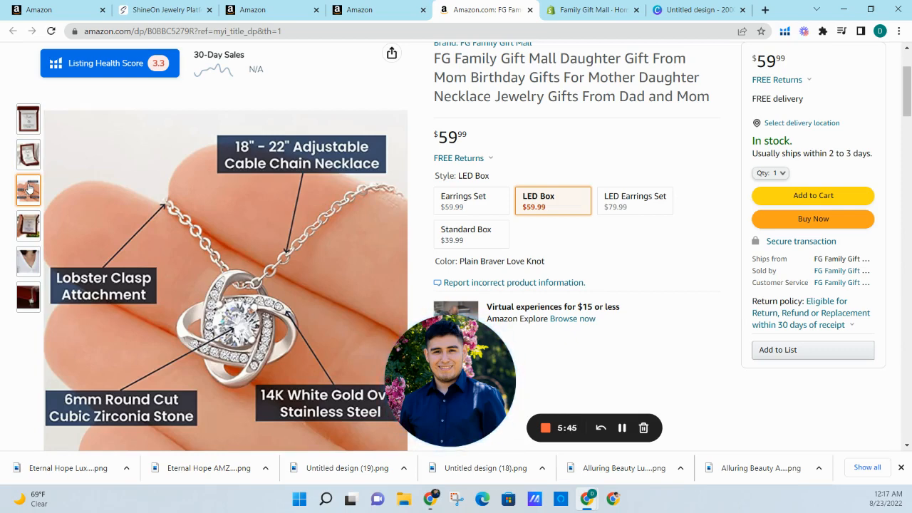
{"action": "mouse_move", "coordinate": [25, 127]}
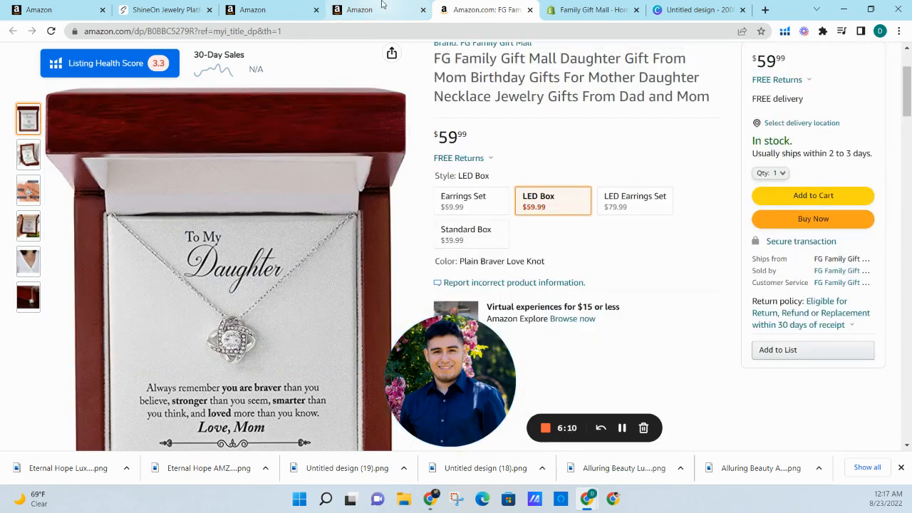
Copy the Two Tone Box SKU SO-6745305 from ShineOn into the Seller SKU of the Red Breathing Eternal Standard Box variation
{"action": "left_click", "coordinate": [382, 4]}
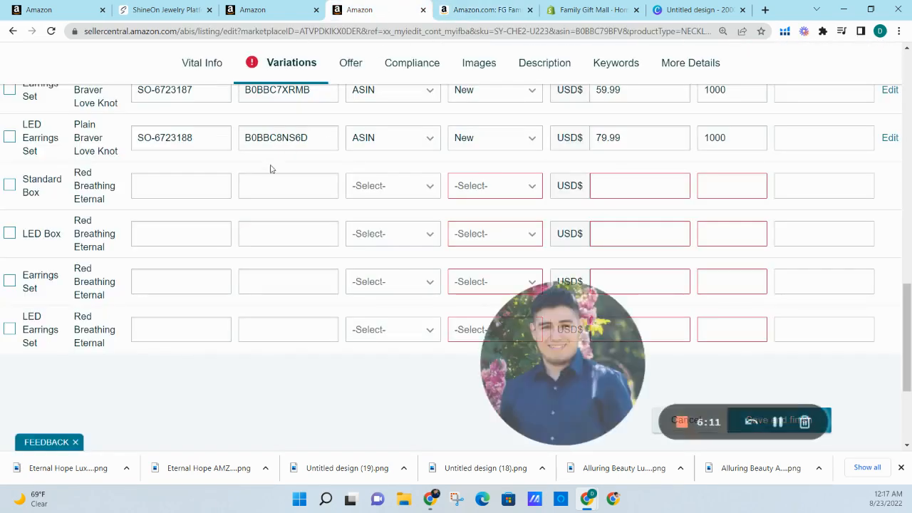
{"action": "left_click", "coordinate": [193, 180]}
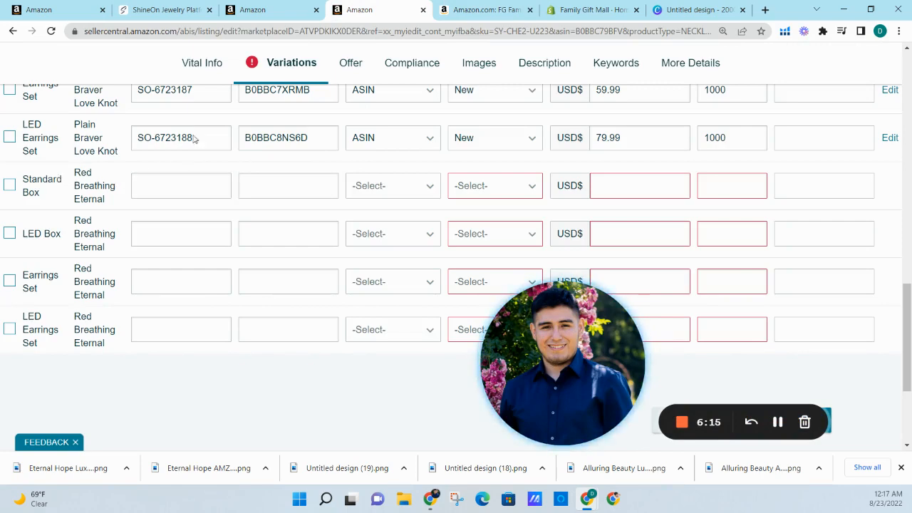
{"action": "left_click", "coordinate": [164, 10]}
{"action": "scroll", "coordinate": [410, 181], "scroll_direction": "down", "scroll_amount": 1}
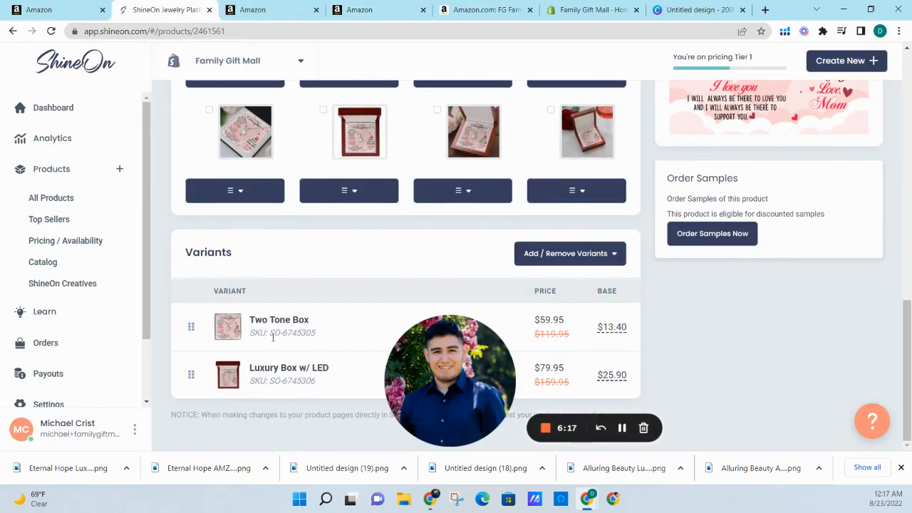
{"action": "left_click_drag", "start_coordinate": [298, 334], "coordinate": [330, 338]}
{"action": "left_click_drag", "start_coordinate": [270, 333], "coordinate": [336, 342]}
{"action": "key", "text": "ctrl+c"}
{"action": "left_click", "coordinate": [371, 10]}
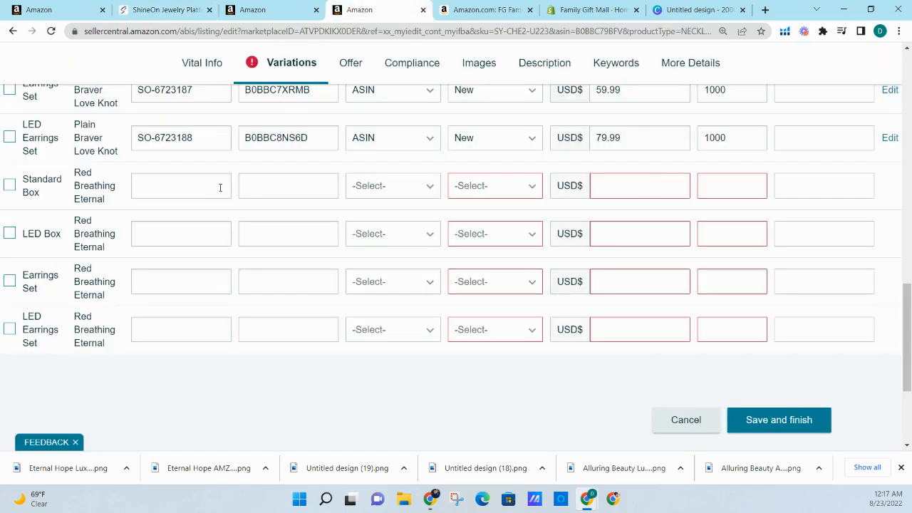
{"action": "left_click", "coordinate": [213, 186]}
{"action": "key", "text": "ctrl+v"}
Copy the Luxury Box w/ LED SKU SO-6745306 from ShineOn into the Seller SKU of the Red Breathing Eternal LED Box variation
{"action": "left_click", "coordinate": [170, 10]}
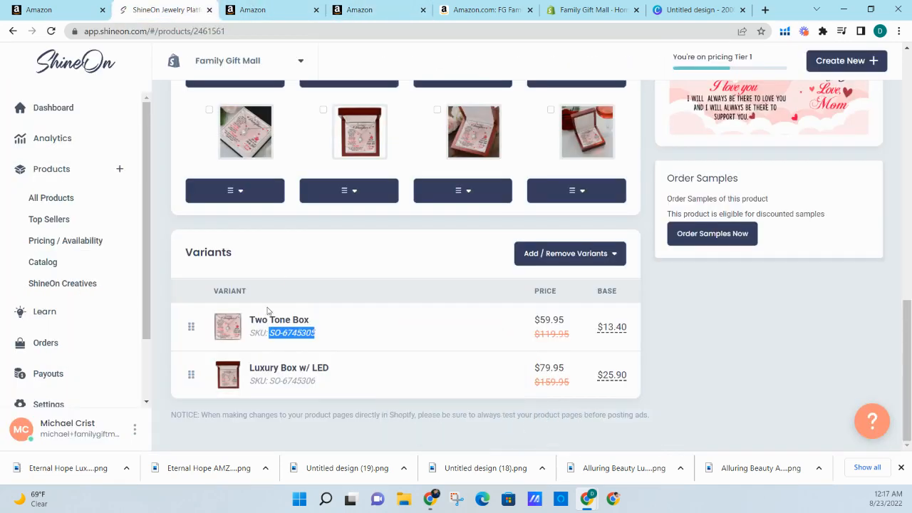
{"action": "left_click_drag", "start_coordinate": [270, 381], "coordinate": [327, 386]}
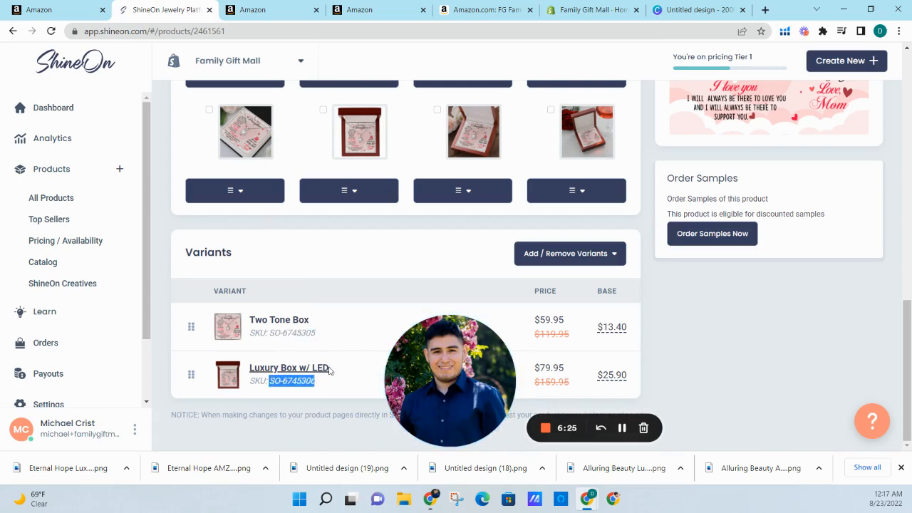
{"action": "left_click", "coordinate": [370, 10]}
{"action": "left_click", "coordinate": [188, 235]}
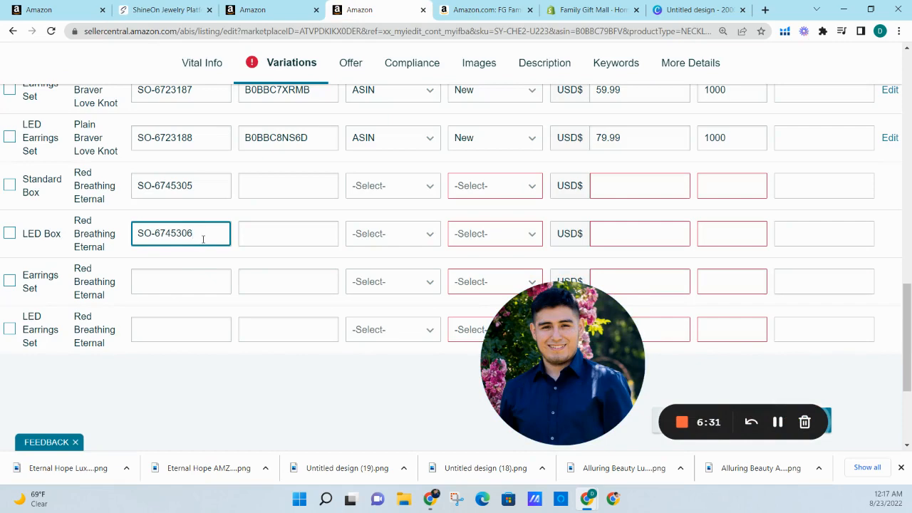
In ShineOn, start a new message card jewelry product from the Love Knot Necklace & Earring Set
{"action": "left_click", "coordinate": [184, 9]}
{"action": "scroll", "coordinate": [591, 157], "scroll_direction": "up", "scroll_amount": 15}
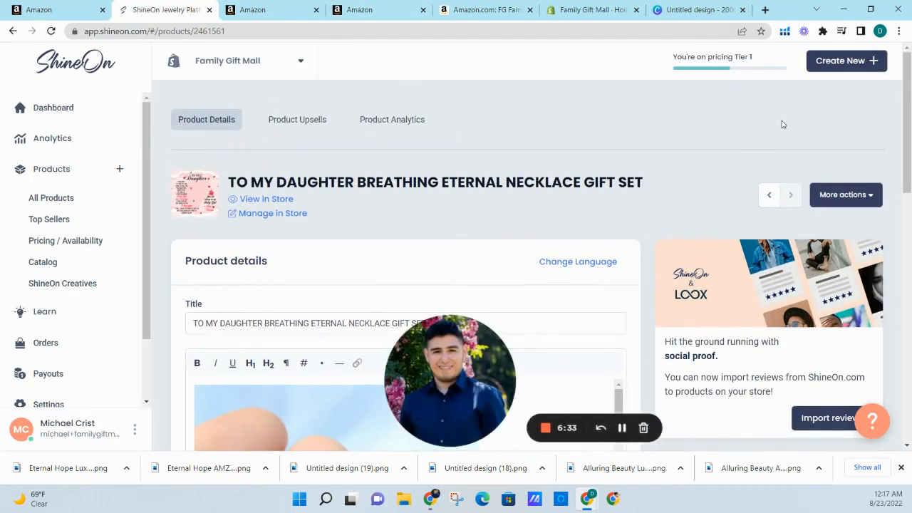
{"action": "left_click", "coordinate": [846, 60]}
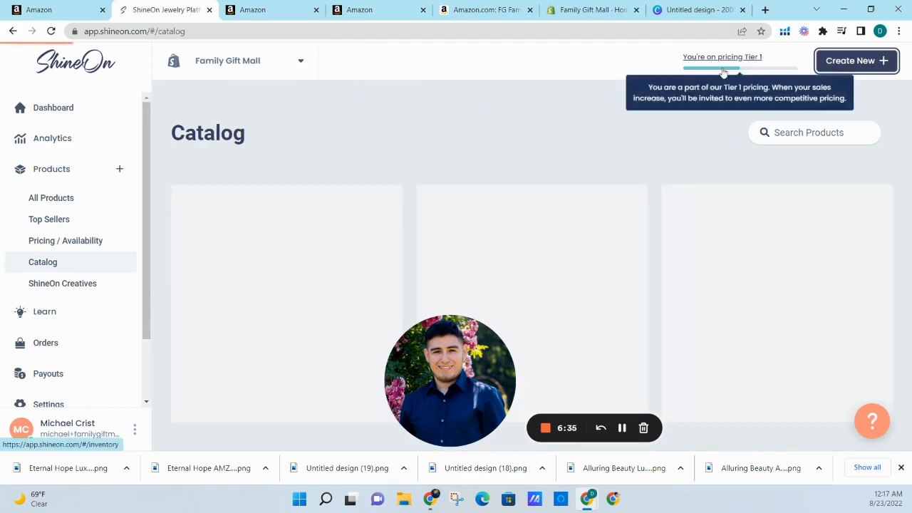
{"action": "left_click", "coordinate": [290, 283]}
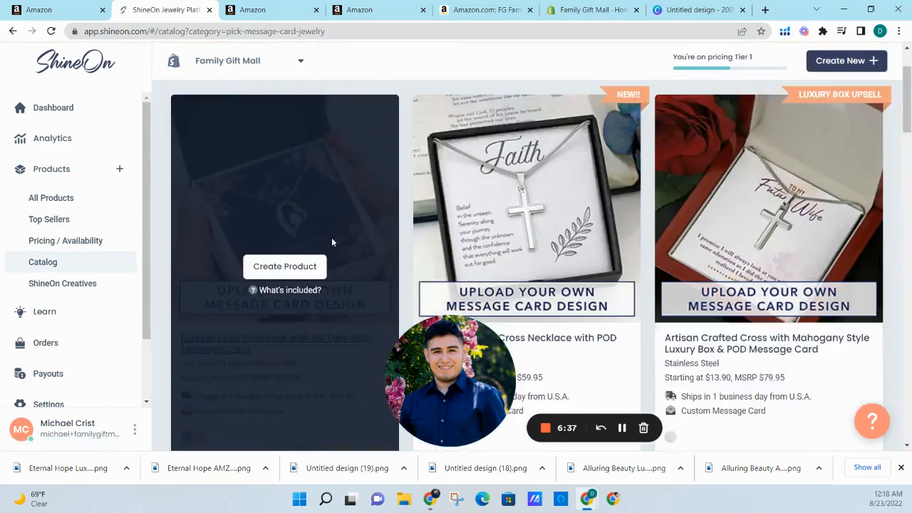
{"action": "scroll", "coordinate": [342, 228], "scroll_direction": "down", "scroll_amount": 3}
{"action": "scroll", "coordinate": [350, 223], "scroll_direction": "down", "scroll_amount": 4}
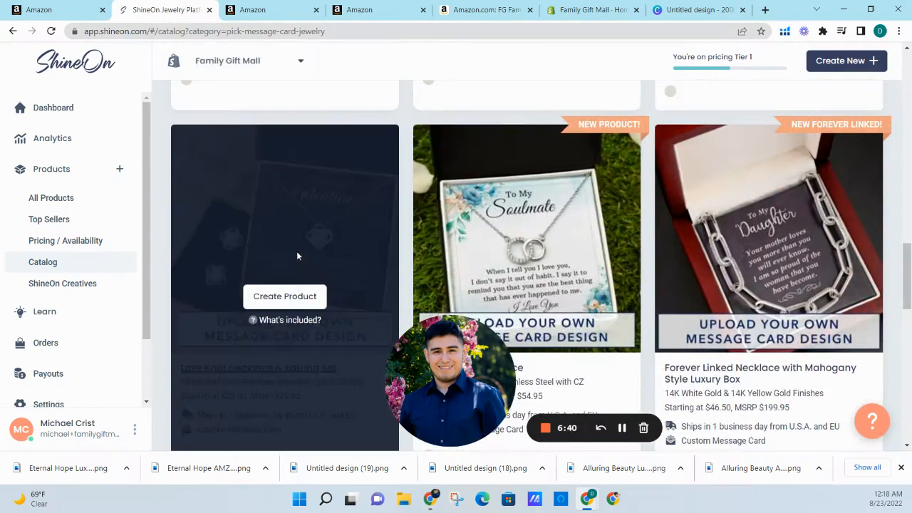
{"action": "left_click", "coordinate": [287, 296]}
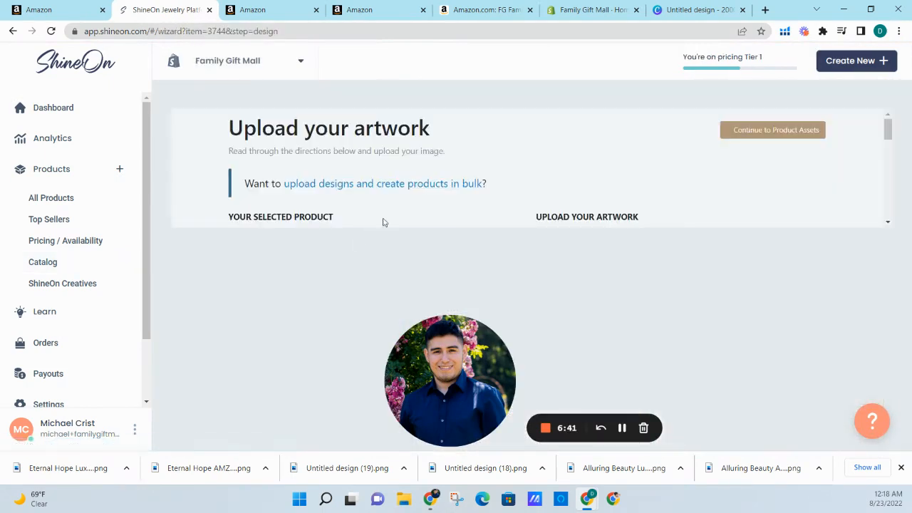
Upload the To my Daughter-01 image as the message card artwork and continue to the product assets
{"action": "scroll", "coordinate": [652, 239], "scroll_direction": "down", "scroll_amount": 2}
{"action": "left_click", "coordinate": [652, 241]}
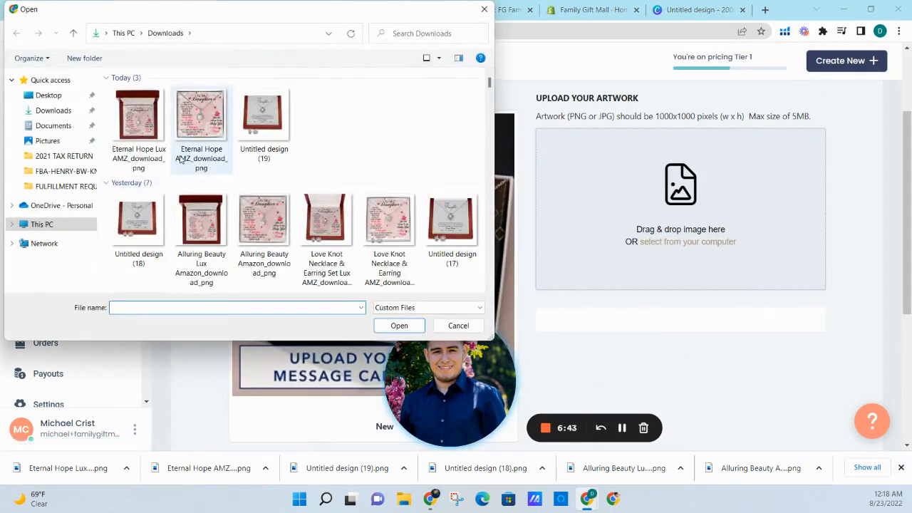
{"action": "scroll", "coordinate": [187, 208], "scroll_direction": "down", "scroll_amount": 5}
{"action": "scroll", "coordinate": [186, 207], "scroll_direction": "up", "scroll_amount": 3}
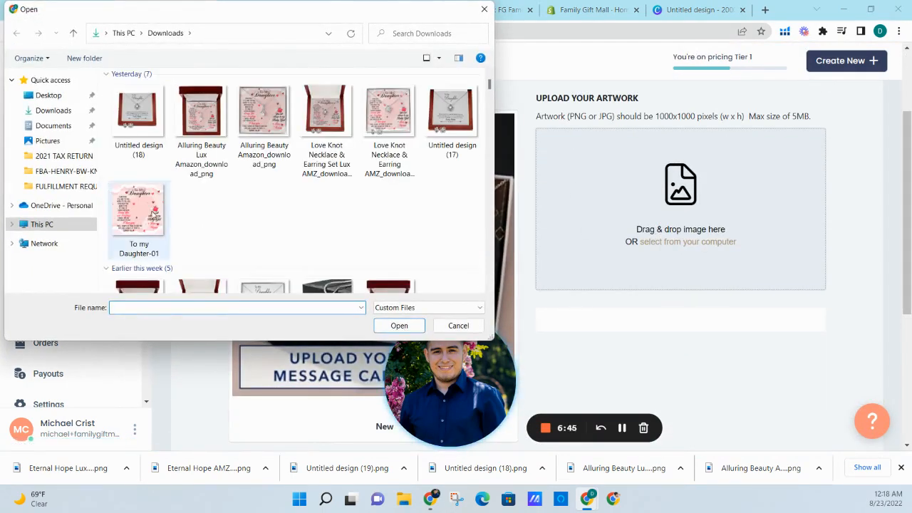
{"action": "double_click", "coordinate": [139, 214]}
{"action": "scroll", "coordinate": [798, 290], "scroll_direction": "down", "scroll_amount": 3}
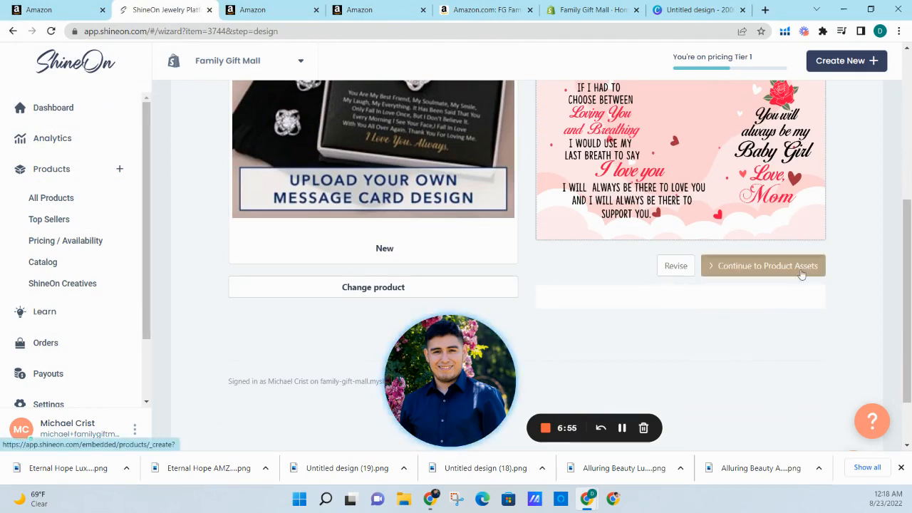
{"action": "left_click", "coordinate": [791, 278]}
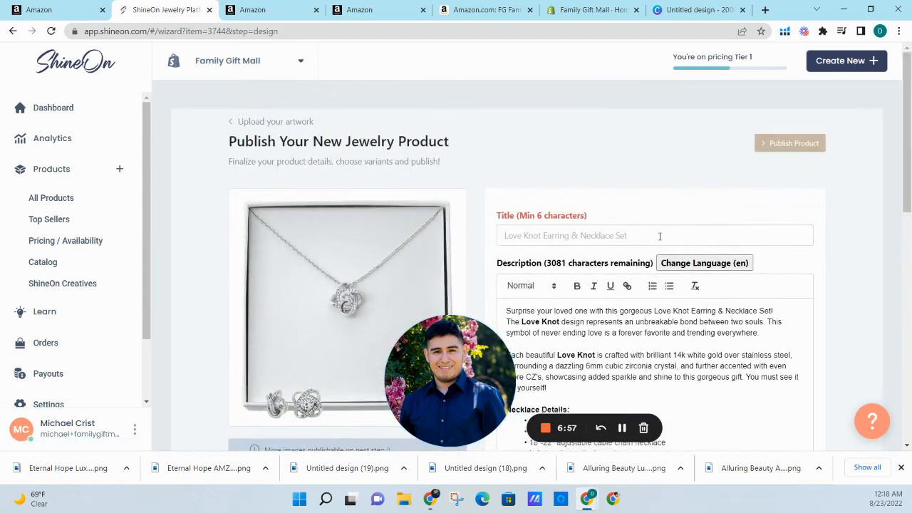
Title the product TO MY DAUGHTER BREATHING LOVE KNOT EARRING & NECKLACE GIFT SET and publish it
{"action": "left_click", "coordinate": [660, 237]}
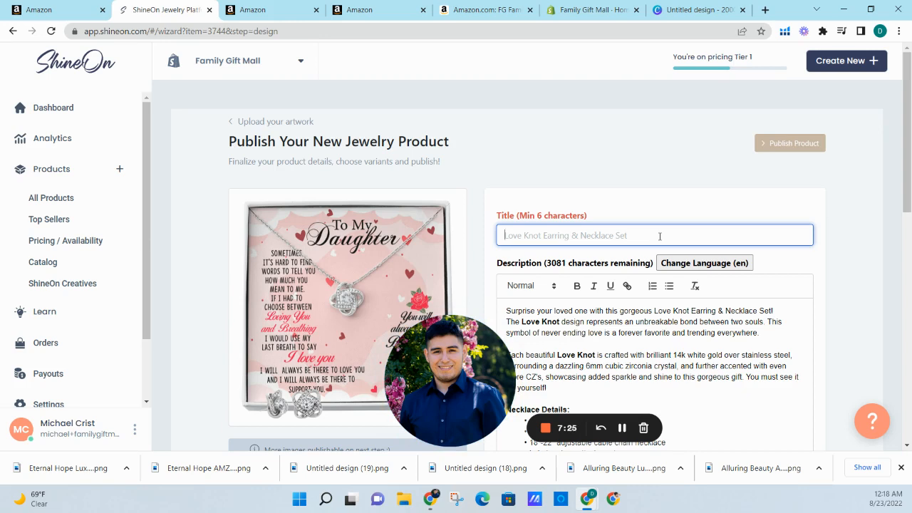
{"action": "type", "text": "TO MY DAUGHT"}
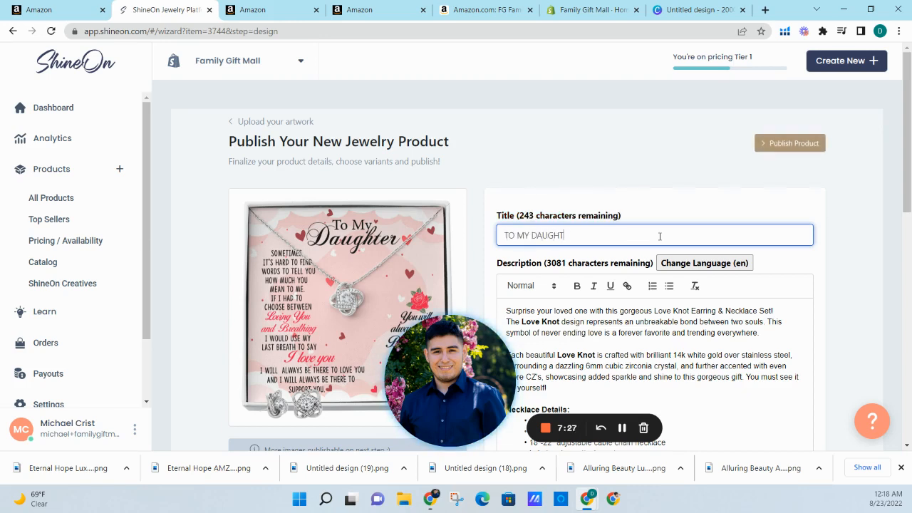
{"action": "type", "text": "ER BREATH"}
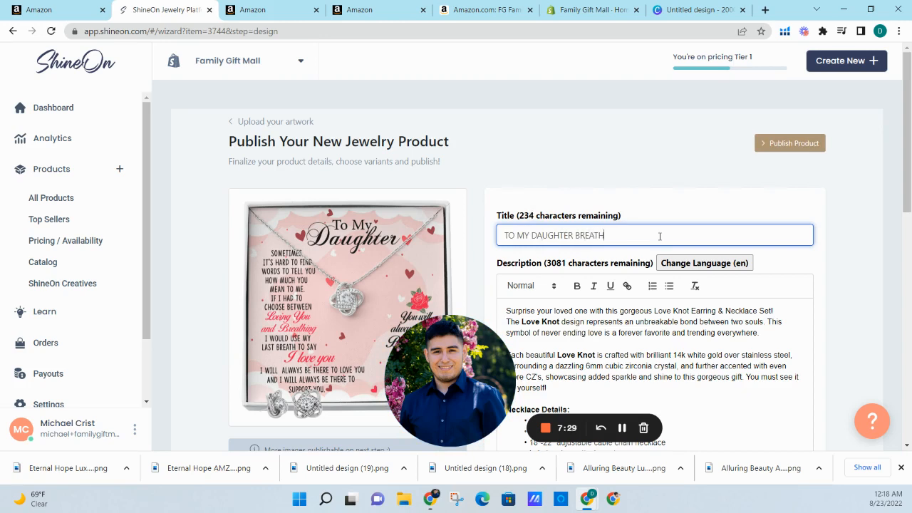
{"action": "type", "text": "ING L"}
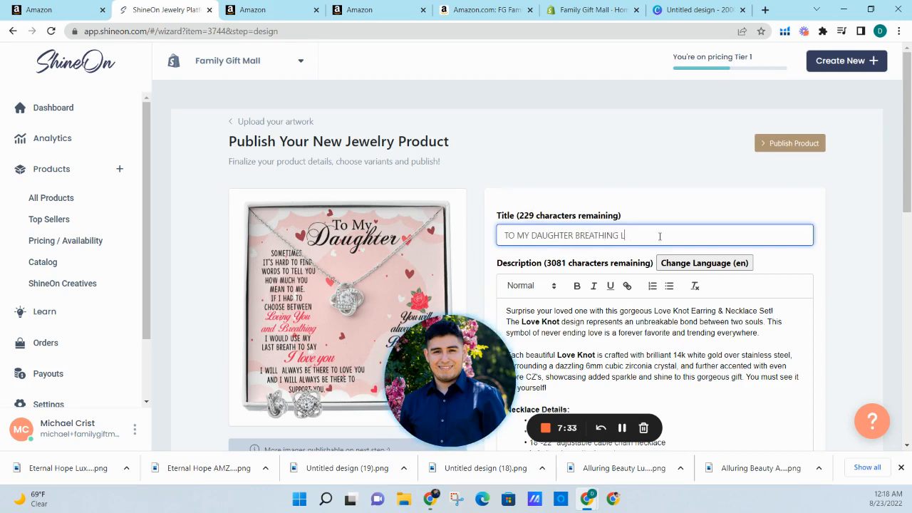
{"action": "type", "text": "OVE KNOT EARRING & NECKLACE GIFT SET"}
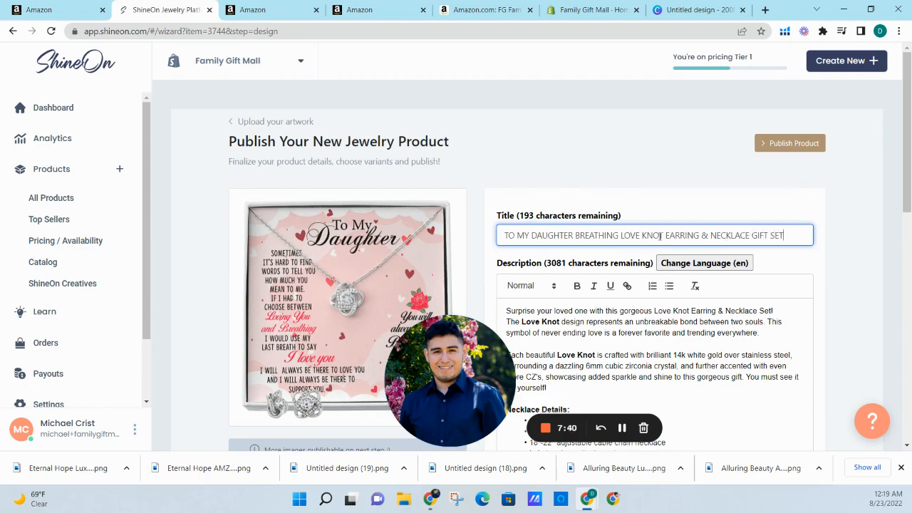
{"action": "scroll", "coordinate": [662, 235], "scroll_direction": "down", "scroll_amount": 10}
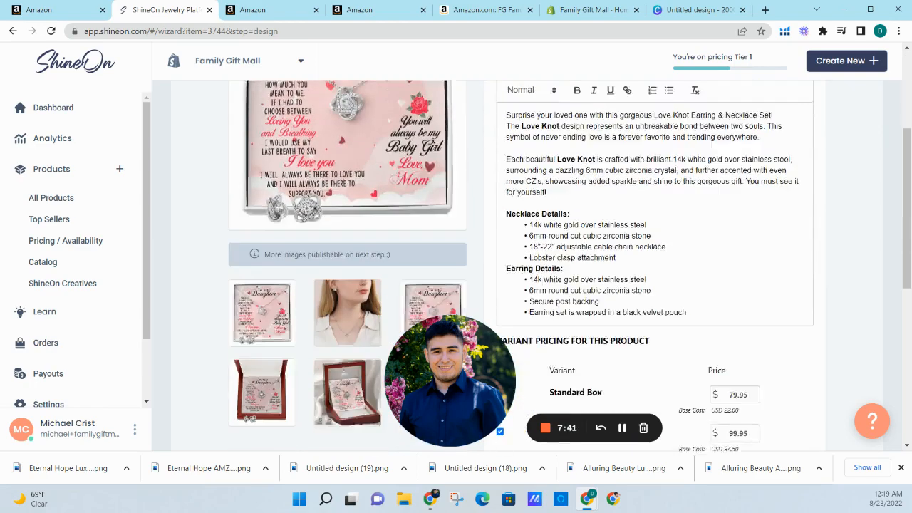
{"action": "left_click", "coordinate": [785, 325]}
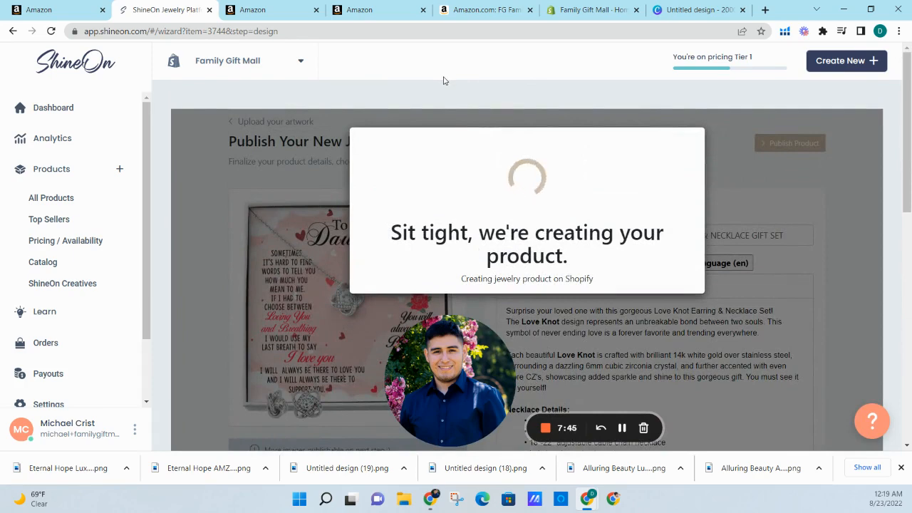
Back in the Amazon listing editor, set the condition of the Red Breathing Eternal Standard Box and LED Box variations to New
{"action": "left_click", "coordinate": [269, 5]}
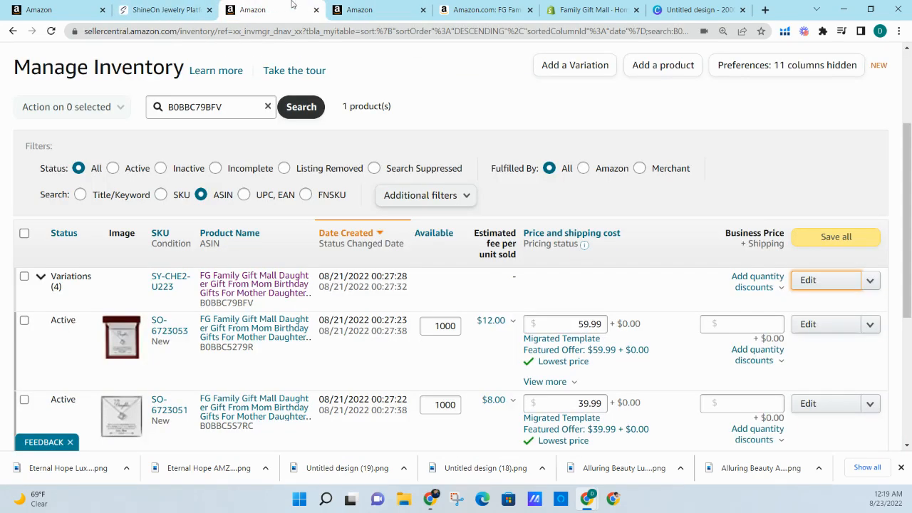
{"action": "left_click", "coordinate": [343, 6]}
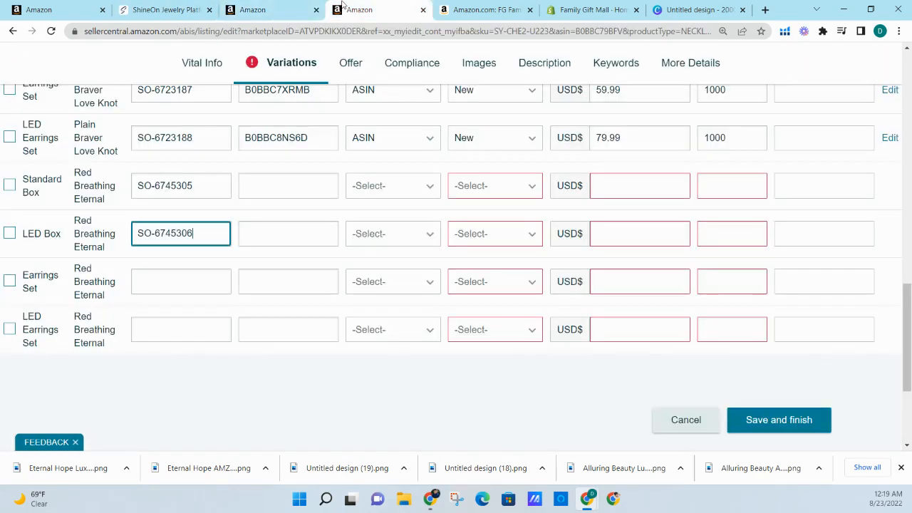
{"action": "left_click", "coordinate": [499, 187]}
{"action": "left_click", "coordinate": [491, 212]}
{"action": "left_click", "coordinate": [490, 229]}
{"action": "left_click", "coordinate": [484, 258]}
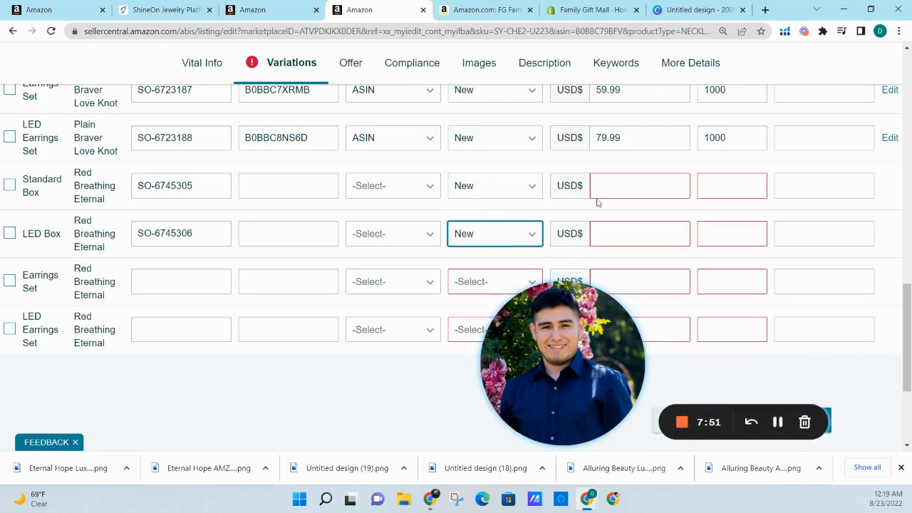
Copy the 39.99 price from the Plain Braver Love Knot Standard Box to the Red Breathing Eternal Standard Box
{"action": "left_click", "coordinate": [628, 182]}
{"action": "scroll", "coordinate": [627, 182], "scroll_direction": "up", "scroll_amount": 3}
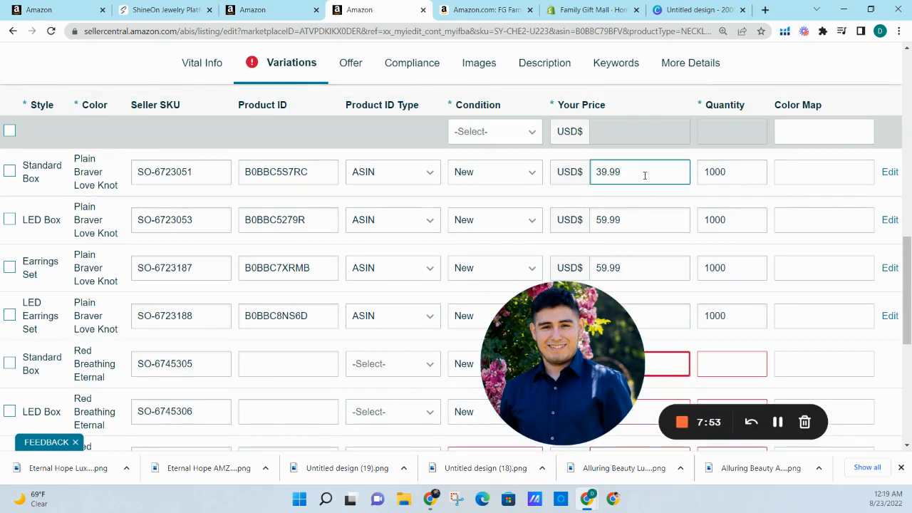
{"action": "left_click", "coordinate": [646, 175]}
{"action": "double_click", "coordinate": [646, 175]}
{"action": "key", "text": "ctrl+c"}
{"action": "scroll", "coordinate": [644, 187], "scroll_direction": "down", "scroll_amount": 3}
{"action": "left_click", "coordinate": [643, 187]}
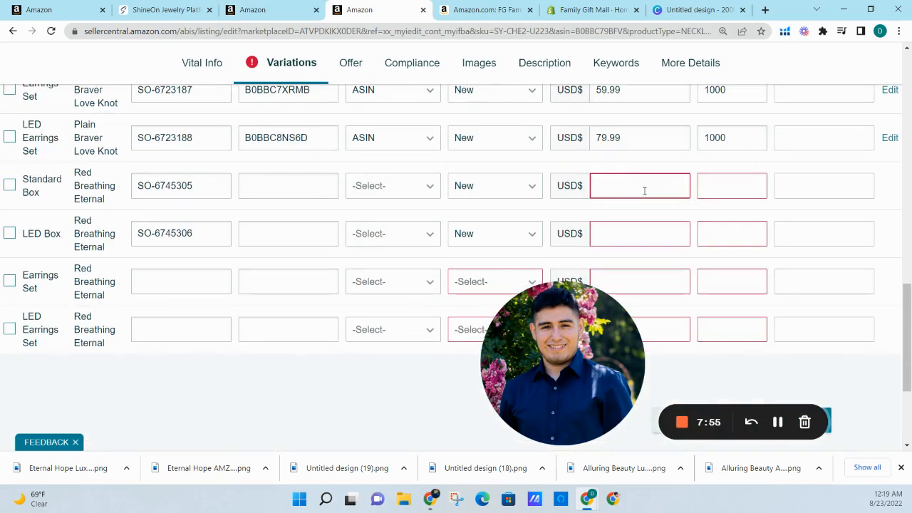
{"action": "key", "text": "ctrl+v"}
Price the Red Breathing Eternal LED Box and Earrings Set at 59.99 each and the LED Earrings Set at 79.99
{"action": "scroll", "coordinate": [648, 207], "scroll_direction": "down", "scroll_amount": 1}
{"action": "left_click", "coordinate": [640, 174]}
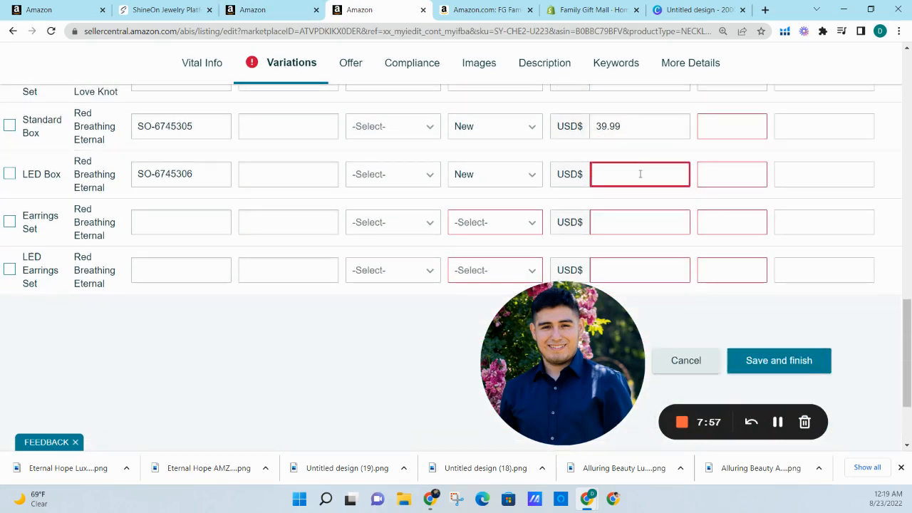
{"action": "type", "text": "59.99"}
{"action": "double_click", "coordinate": [640, 174]}
{"action": "key", "text": "ctrl+c"}
{"action": "left_click", "coordinate": [636, 221]}
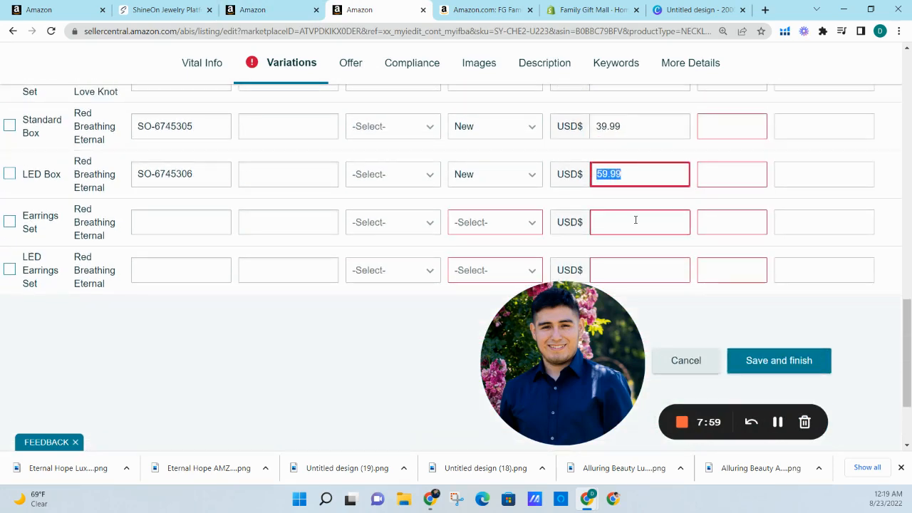
{"action": "key", "text": "ctrl+v"}
{"action": "left_click", "coordinate": [638, 268]}
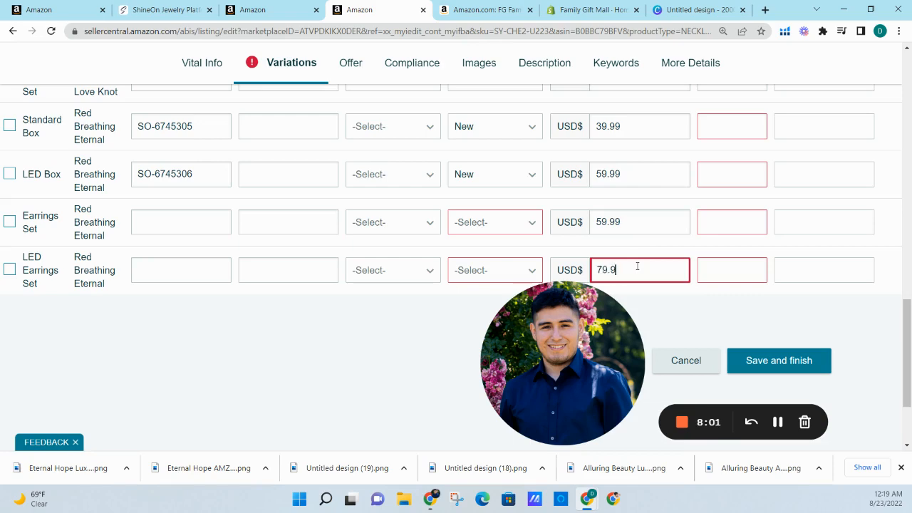
Copy the quantity 1000 from the Plain Braver Love Knot LED Earrings Set to all four Red Breathing Eternal variations
{"action": "scroll", "coordinate": [715, 224], "scroll_direction": "up", "scroll_amount": 2}
{"action": "double_click", "coordinate": [718, 199]}
{"action": "key", "text": "ctrl+c"}
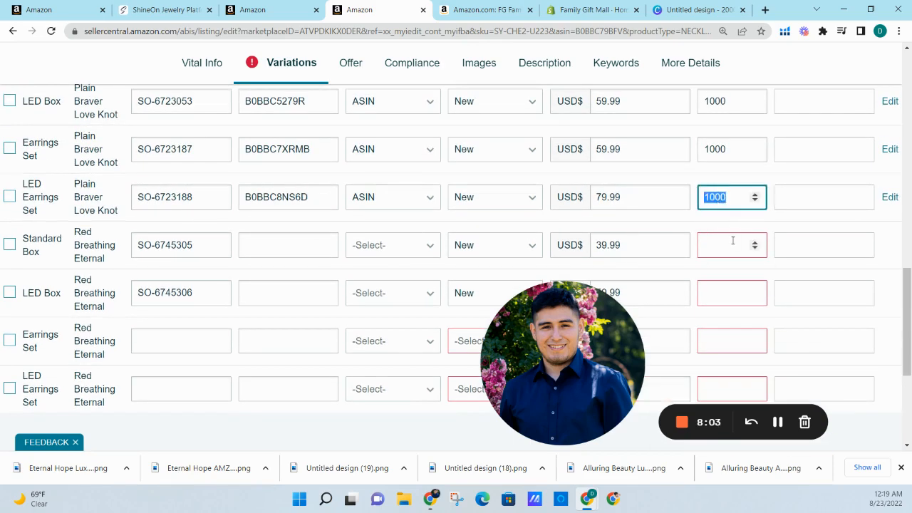
{"action": "left_click", "coordinate": [735, 242]}
{"action": "key", "text": "ctrl+v"}
{"action": "left_click", "coordinate": [730, 294]}
{"action": "key", "text": "ctrl+v"}
{"action": "scroll", "coordinate": [730, 299], "scroll_direction": "down", "scroll_amount": 2}
{"action": "left_click", "coordinate": [730, 221]}
{"action": "key", "text": "ctrl+v"}
{"action": "left_click", "coordinate": [729, 269]}
{"action": "key", "text": "ctrl+v"}
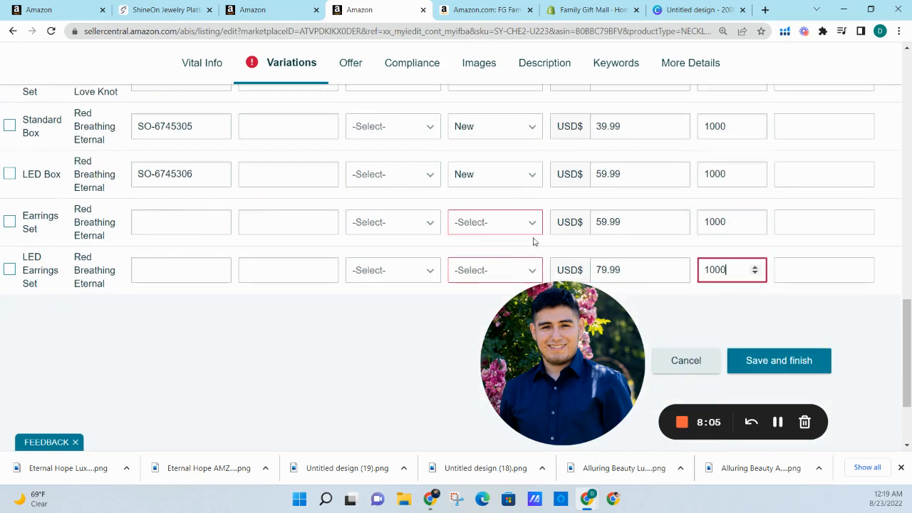
Set the condition of the Red Breathing Eternal Earrings Set and LED Earrings Set variations to New
{"action": "left_click", "coordinate": [494, 231]}
{"action": "left_click", "coordinate": [470, 198]}
{"action": "left_click", "coordinate": [483, 270]}
{"action": "left_click", "coordinate": [477, 243]}
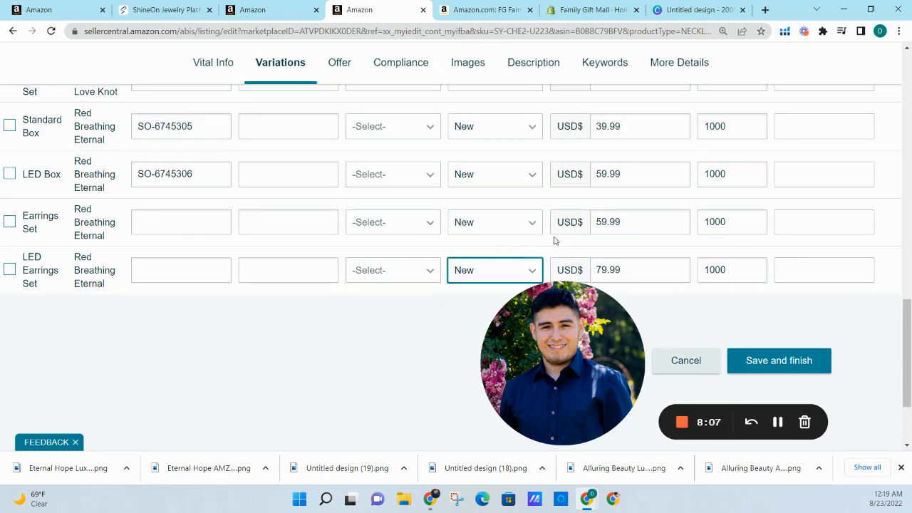
{"action": "scroll", "coordinate": [727, 213], "scroll_direction": "up", "scroll_amount": 2}
{"action": "scroll", "coordinate": [726, 213], "scroll_direction": "down", "scroll_amount": 2}
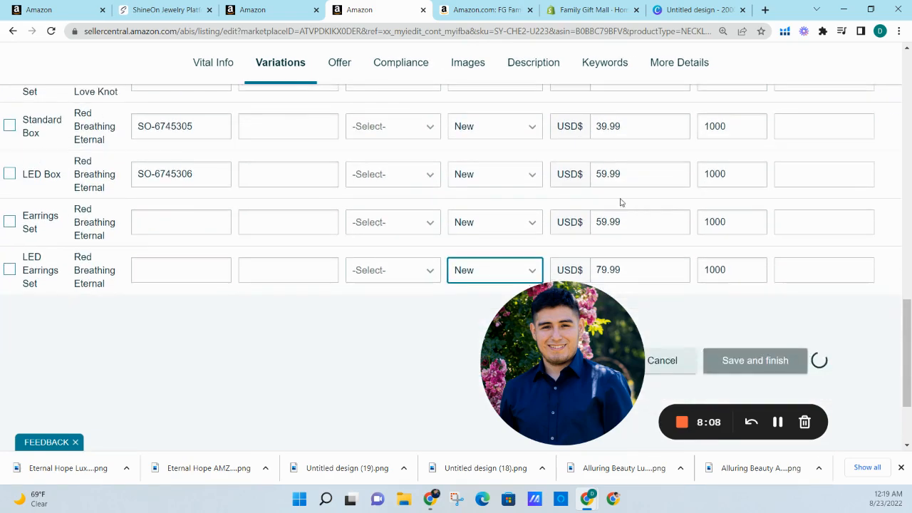
Check the creation progress of the Love Knot set in ShineOn and return to the Amazon listing editor
{"action": "left_click", "coordinate": [186, 219]}
{"action": "left_click", "coordinate": [160, 10]}
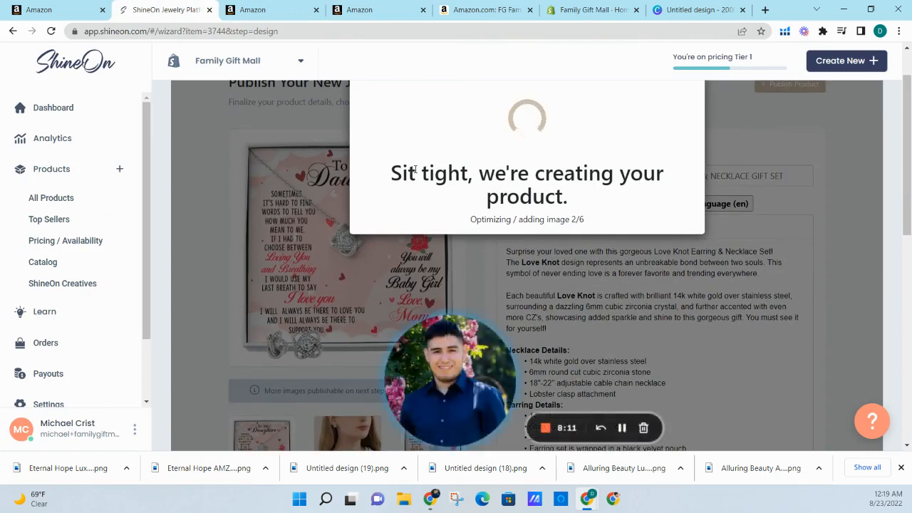
{"action": "left_click", "coordinate": [367, 10]}
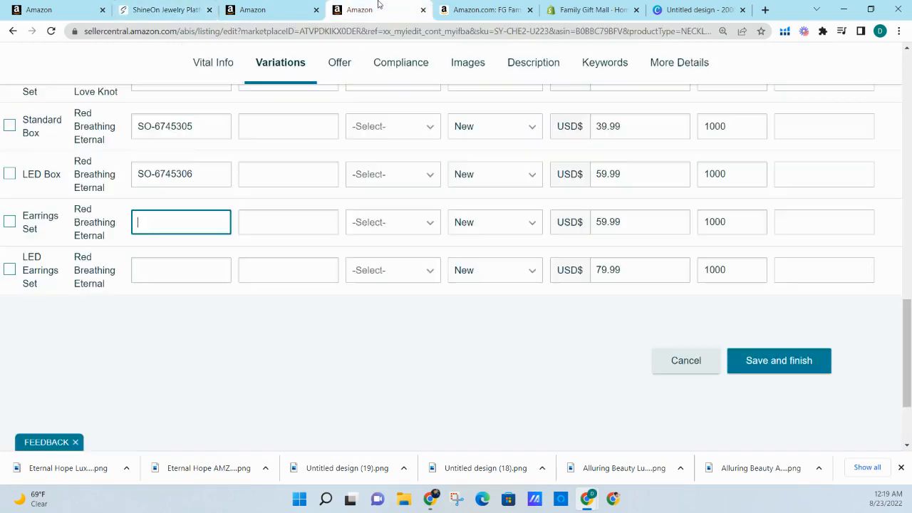
{"action": "left_click", "coordinate": [298, 6]}
{"action": "left_click", "coordinate": [367, 8]}
{"action": "left_click", "coordinate": [163, 10]}
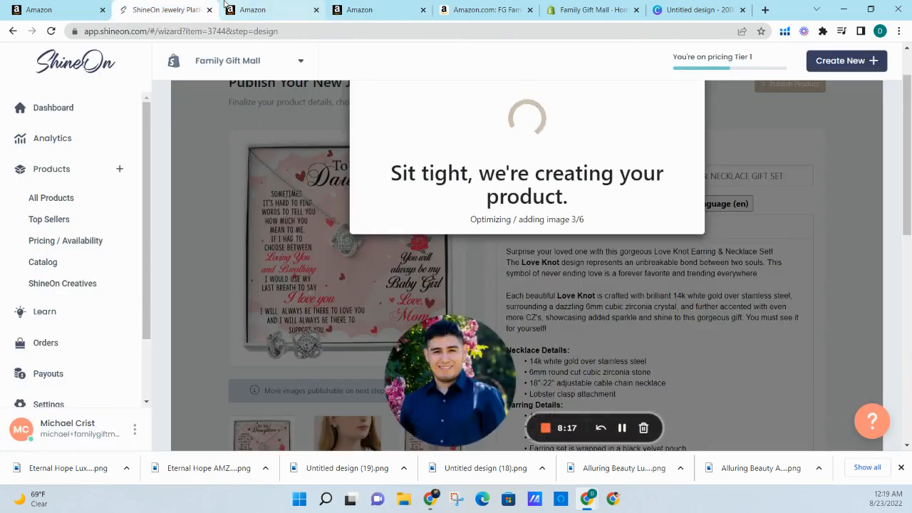
{"action": "left_click", "coordinate": [361, 8]}
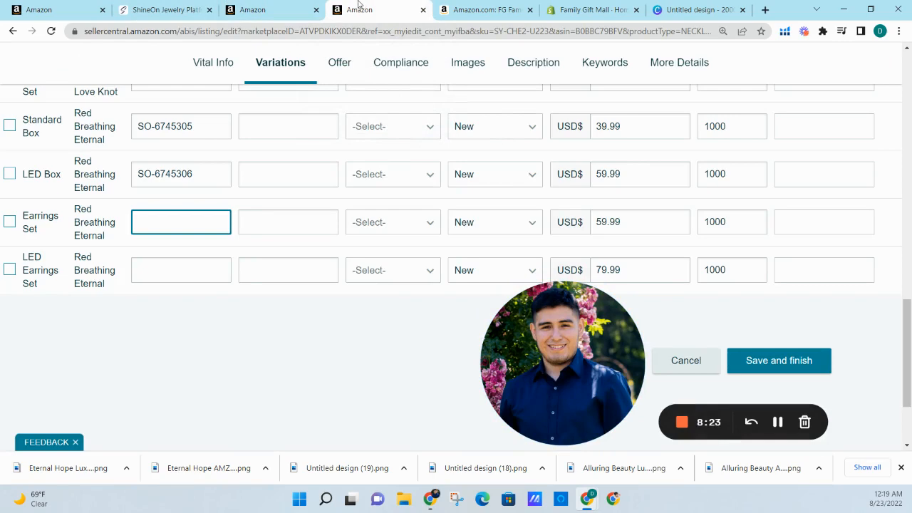
Set the handling time in the listing's offer details to 3
{"action": "left_click", "coordinate": [356, 71]}
{"action": "scroll", "coordinate": [438, 63], "scroll_direction": "down", "scroll_amount": 5}
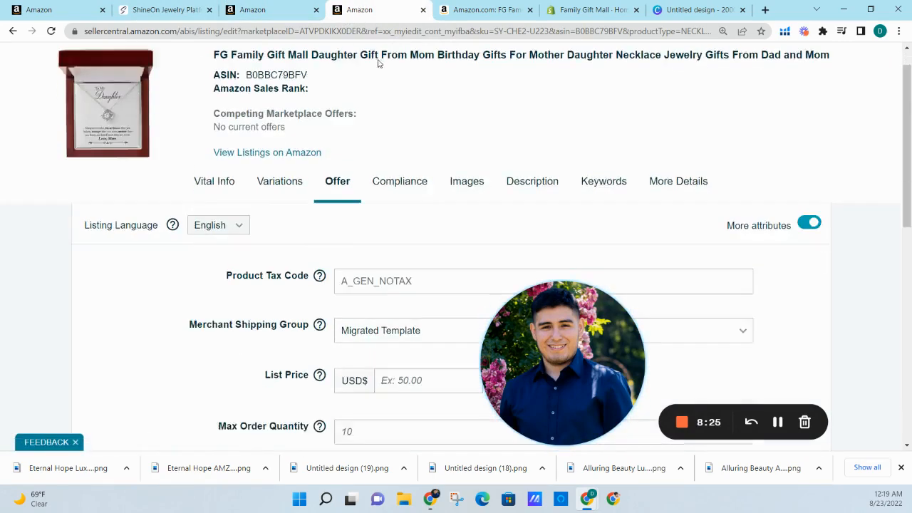
{"action": "left_click", "coordinate": [403, 246]}
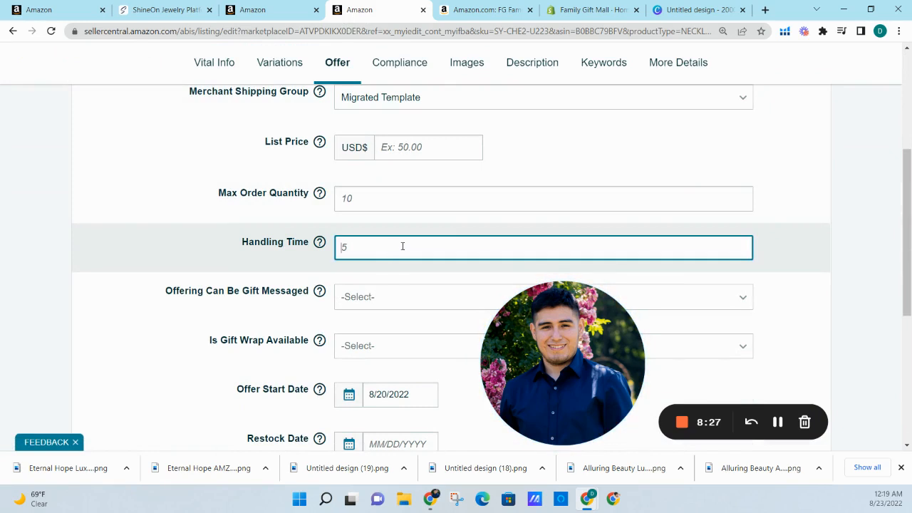
{"action": "type", "text": "3"}
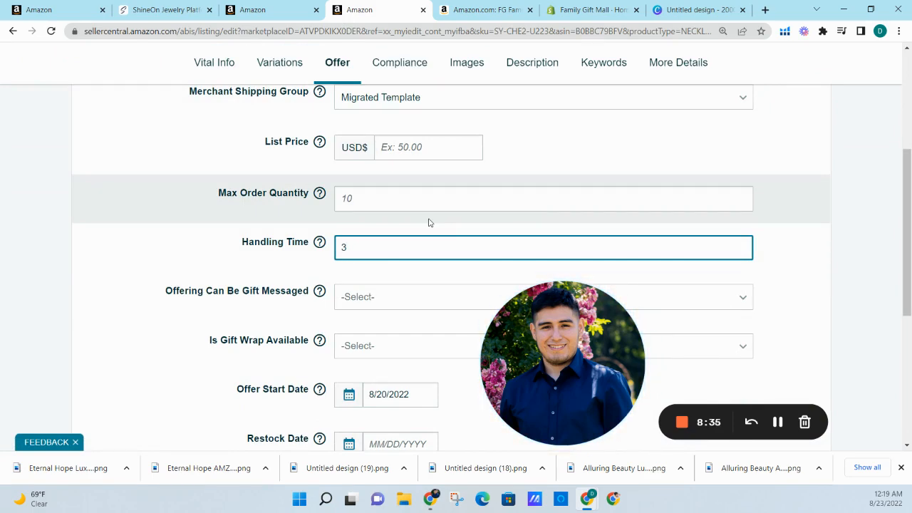
Copy the Standard Box SKU SO-6745366 from ShineOn into the Seller SKU of the Red Breathing Eternal Earrings Set variation
{"action": "left_click", "coordinate": [292, 70]}
{"action": "scroll", "coordinate": [365, 154], "scroll_direction": "down", "scroll_amount": 6}
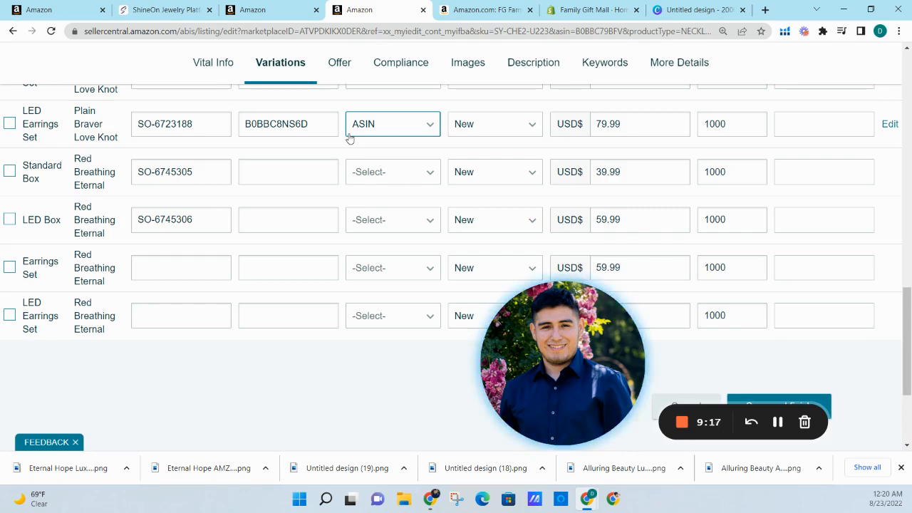
{"action": "left_click", "coordinate": [161, 8]}
{"action": "scroll", "coordinate": [411, 175], "scroll_direction": "down", "scroll_amount": 12}
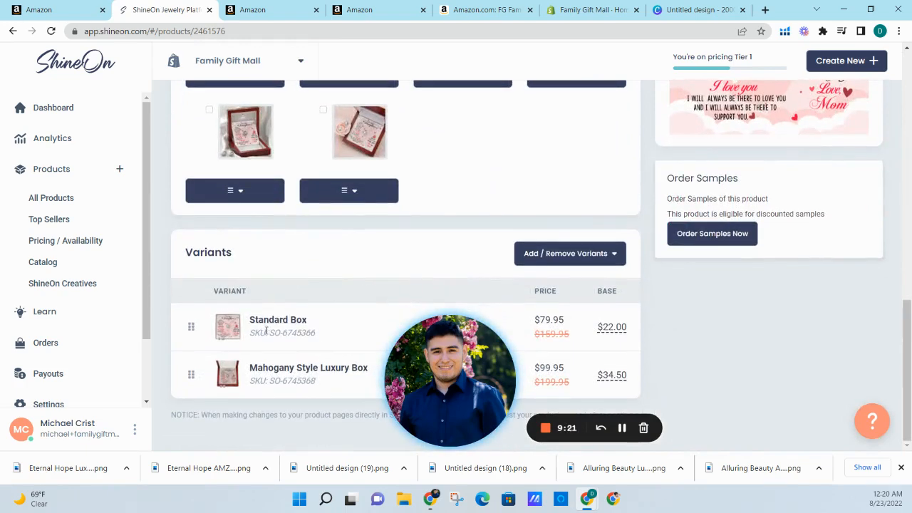
{"action": "left_click_drag", "start_coordinate": [268, 332], "coordinate": [339, 334]}
{"action": "key", "text": "ctrl+c"}
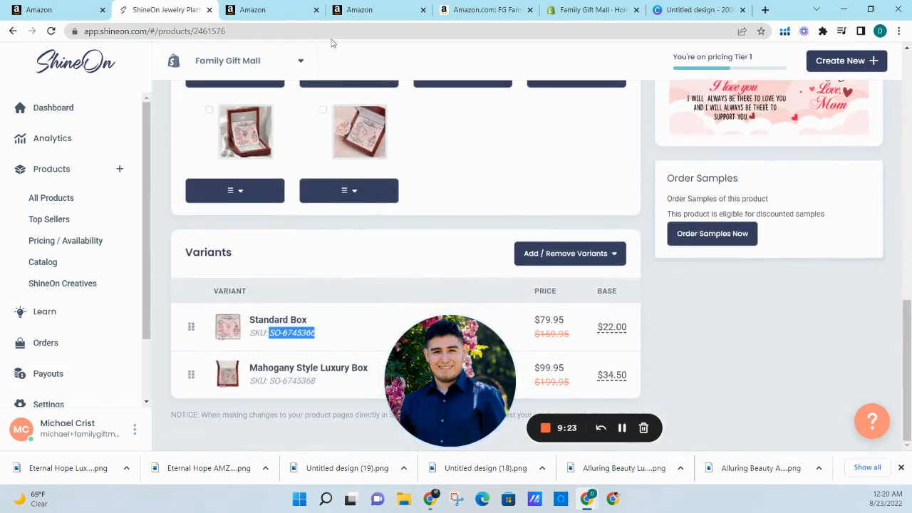
{"action": "left_click", "coordinate": [379, 5]}
{"action": "left_click", "coordinate": [227, 280]}
{"action": "key", "text": "ctrl+v"}
Copy the Mahogany Style Luxury Box SKU SO-6745368 from ShineOn into the Seller SKU of the Red Breathing Eternal LED Earrings Set variation
{"action": "key", "text": "ctrl+2"}
{"action": "left_click_drag", "start_coordinate": [271, 382], "coordinate": [326, 385]}
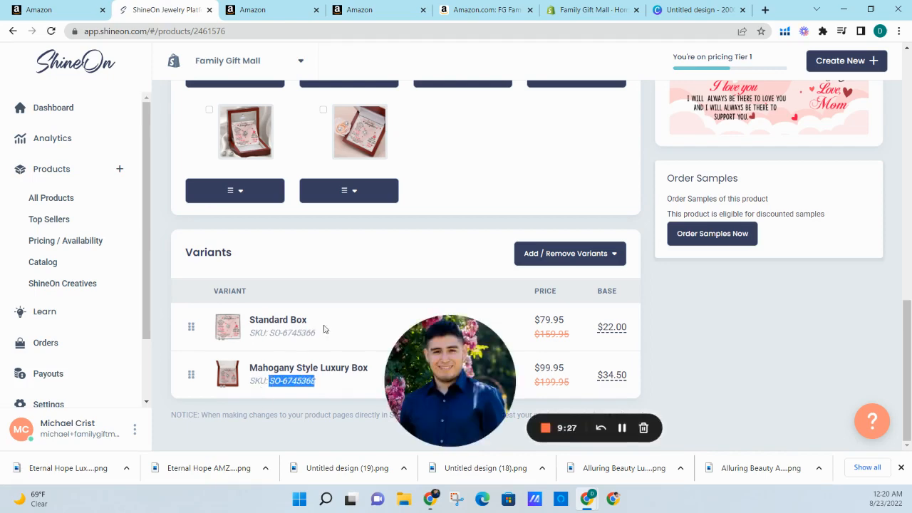
{"action": "key", "text": "ctrl+c"}
{"action": "left_click", "coordinate": [401, 6]}
{"action": "left_click", "coordinate": [193, 314]}
{"action": "key", "text": "ctrl+v"}
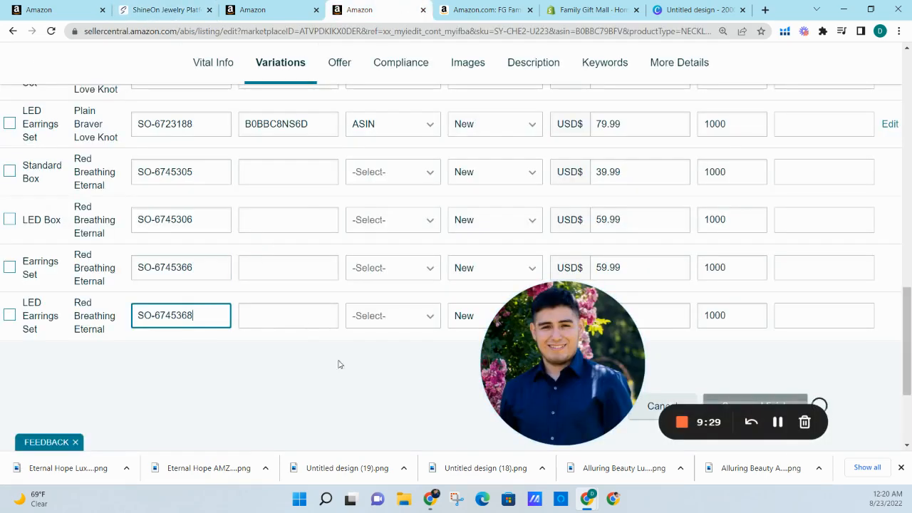
Save the listing with its four new Red Breathing Eternal variations and dismiss the submission notice
{"action": "scroll", "coordinate": [359, 375], "scroll_direction": "up", "scroll_amount": 6}
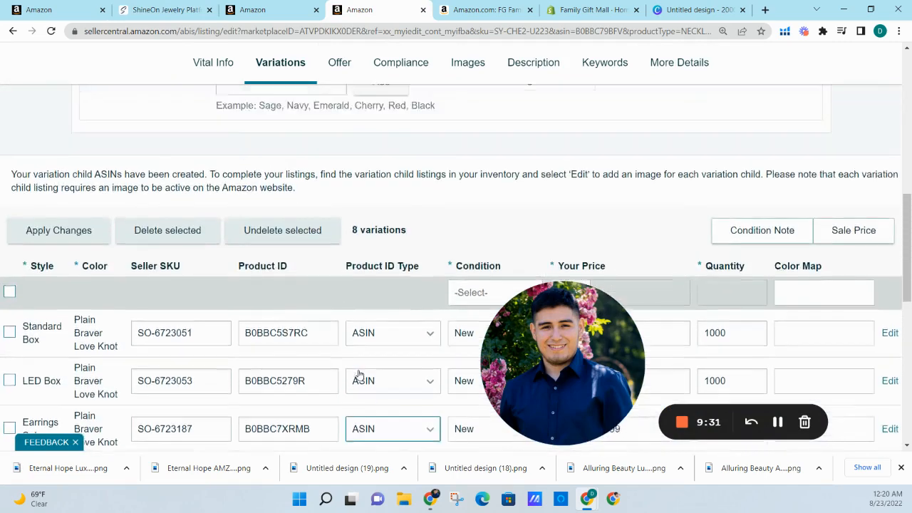
{"action": "scroll", "coordinate": [359, 375], "scroll_direction": "down", "scroll_amount": 8}
{"action": "scroll", "coordinate": [359, 373], "scroll_direction": "up", "scroll_amount": 2}
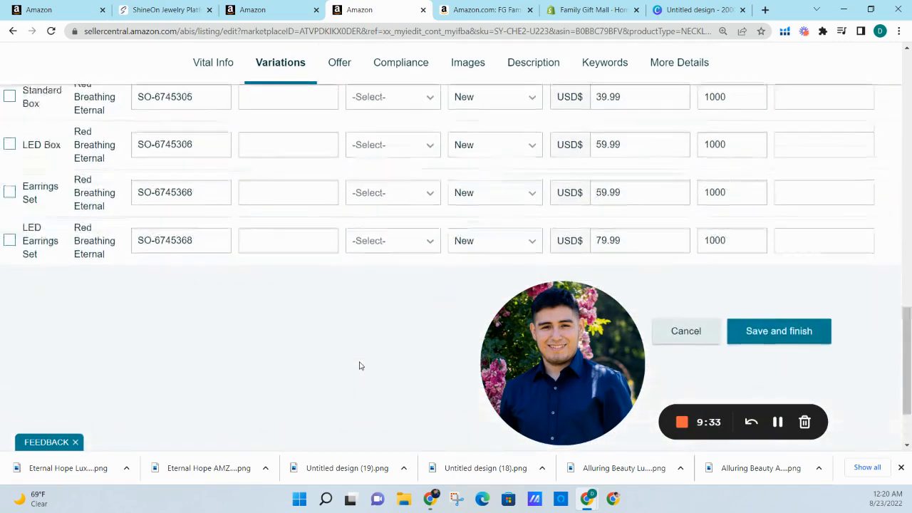
{"action": "left_click", "coordinate": [742, 352]}
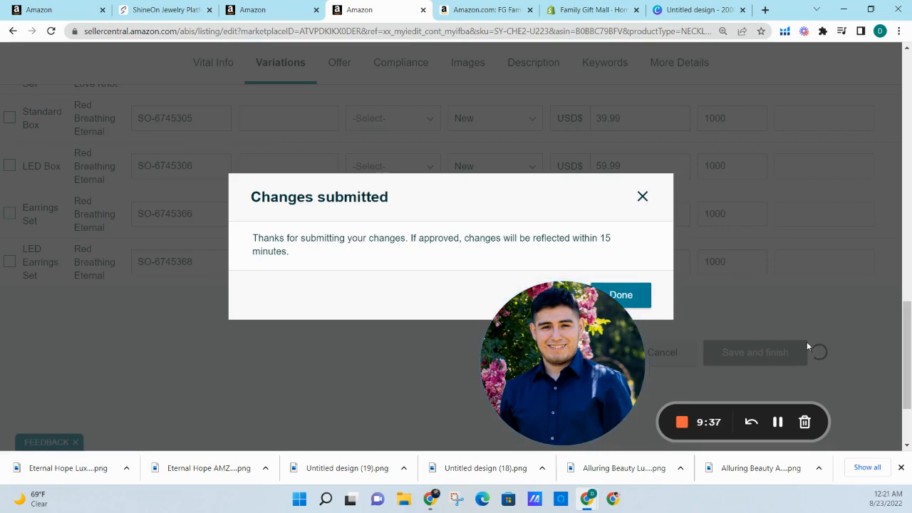
{"action": "left_click", "coordinate": [647, 295]}
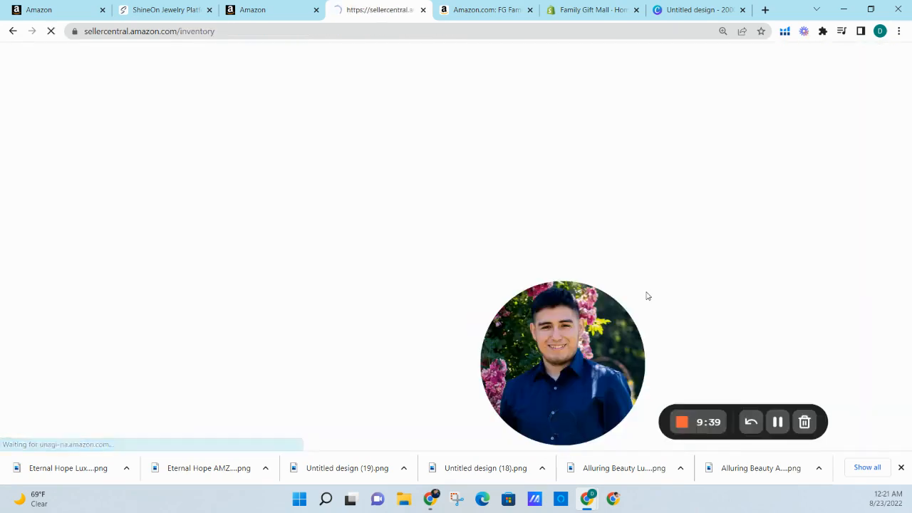
Search the inventory for the parent ASIN B0BBC79BFV and expand its variations
{"action": "scroll", "coordinate": [491, 204], "scroll_direction": "down", "scroll_amount": 6}
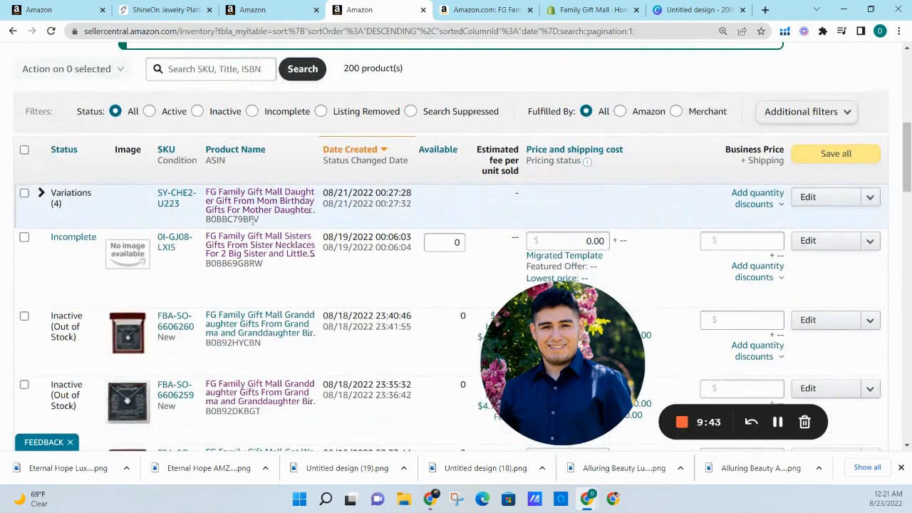
{"action": "double_click", "coordinate": [254, 218]}
{"action": "key", "text": "ctrl+c"}
{"action": "left_click", "coordinate": [248, 69]}
{"action": "key", "text": "ctrl+v"}
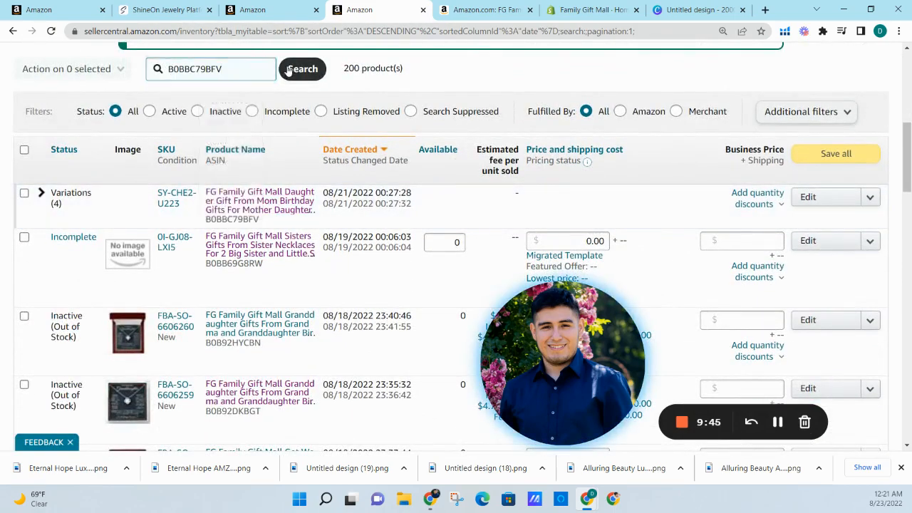
{"action": "left_click", "coordinate": [288, 69]}
{"action": "scroll", "coordinate": [323, 116], "scroll_direction": "down", "scroll_amount": 4}
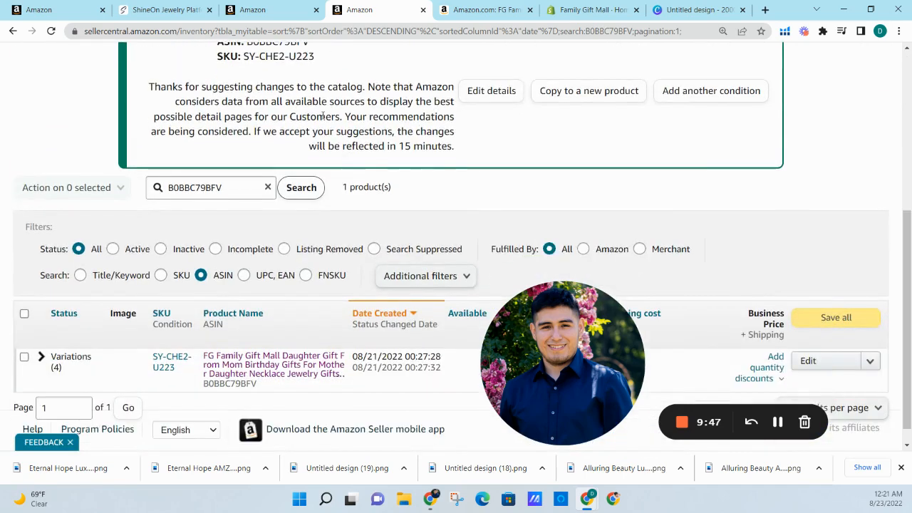
{"action": "left_click", "coordinate": [40, 335]}
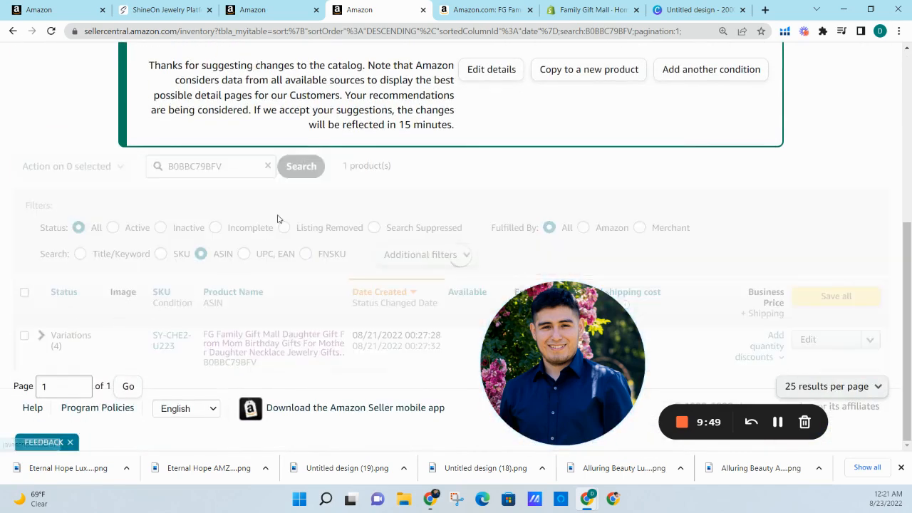
{"action": "scroll", "coordinate": [278, 219], "scroll_direction": "down", "scroll_amount": 5}
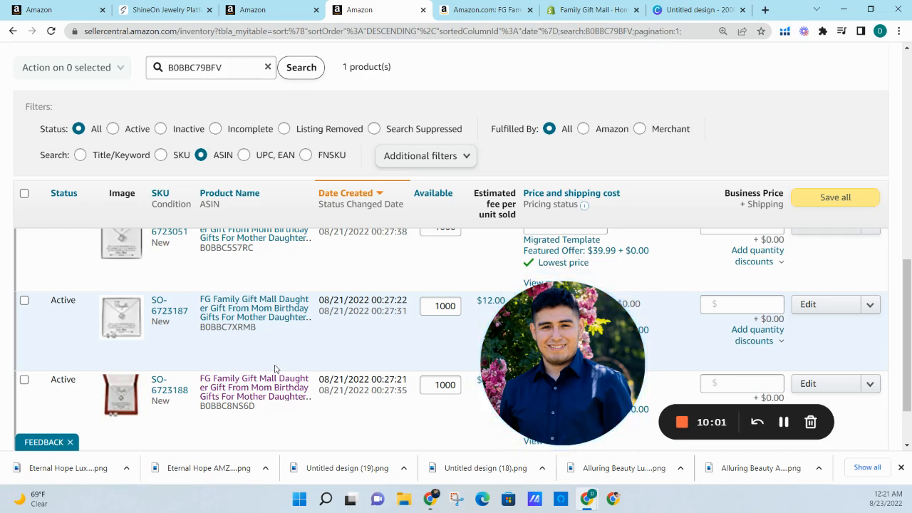
Check the images of the Plain Braver Love Knot LED Earrings Set variation and return to the inventory
{"action": "left_click", "coordinate": [827, 385]}
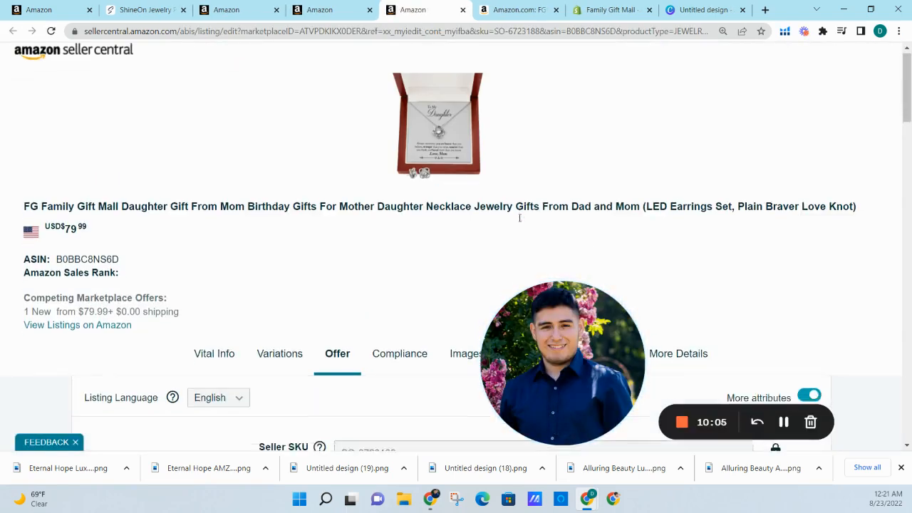
{"action": "scroll", "coordinate": [495, 216], "scroll_direction": "down", "scroll_amount": 3}
{"action": "left_click", "coordinate": [467, 185]}
{"action": "scroll", "coordinate": [414, 186], "scroll_direction": "down", "scroll_amount": 4}
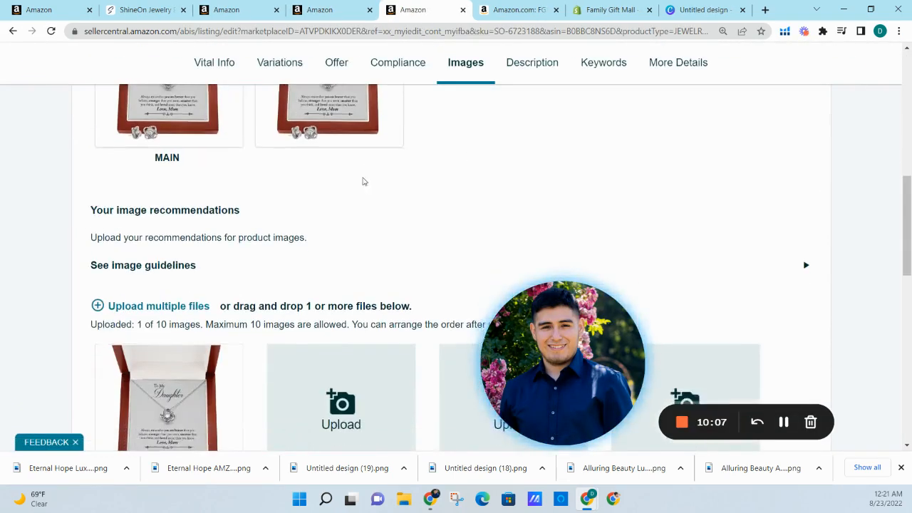
{"action": "right_click", "coordinate": [183, 231]}
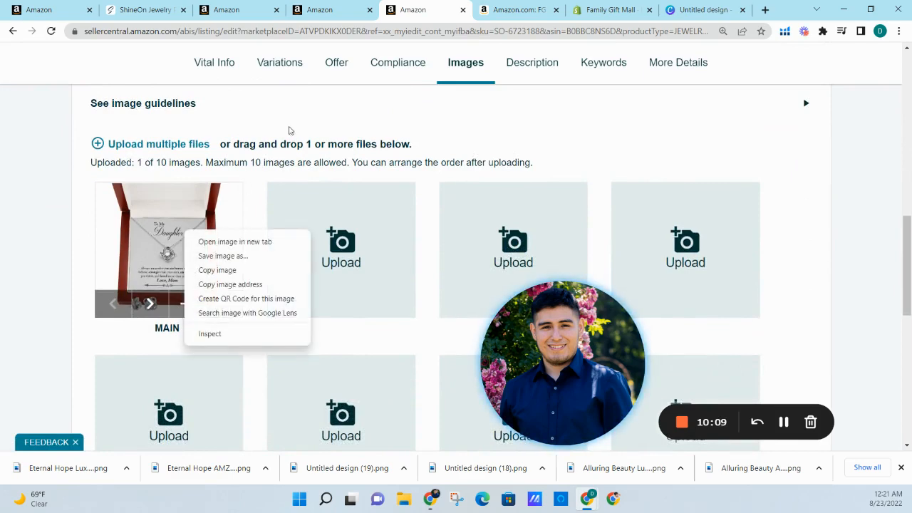
{"action": "left_click", "coordinate": [408, 14]}
{"action": "scroll", "coordinate": [456, 335], "scroll_direction": "up", "scroll_amount": 2}
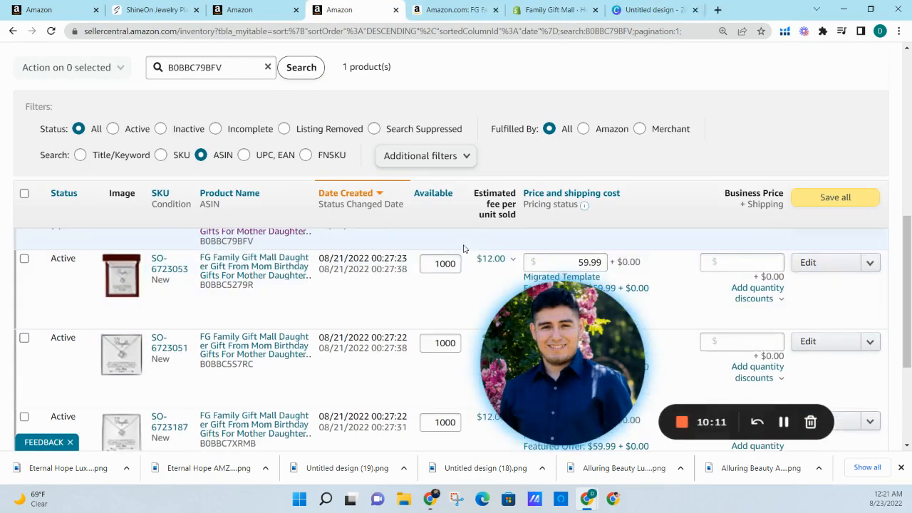
Copy the main image of the Plain Braver Love Knot LED Box variation and paste it into the Canva design
{"action": "left_click", "coordinate": [797, 265]}
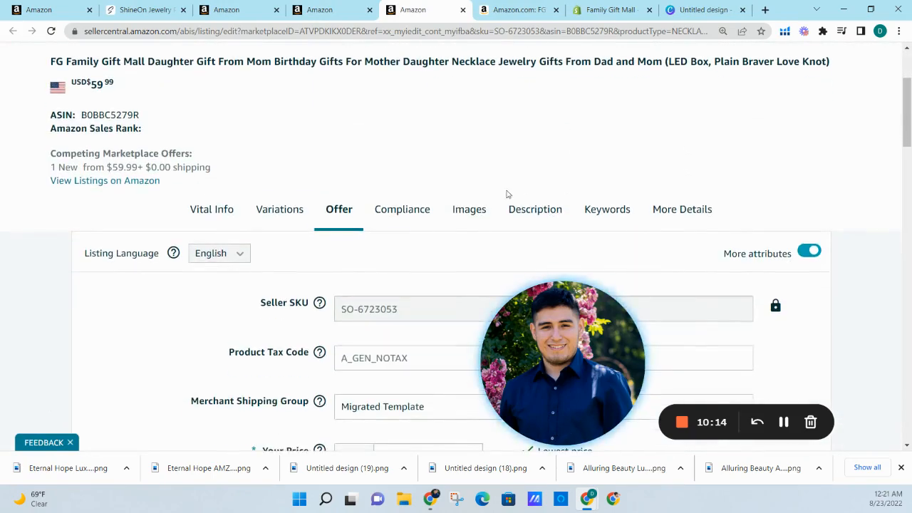
{"action": "left_click", "coordinate": [476, 211]}
{"action": "scroll", "coordinate": [241, 203], "scroll_direction": "down", "scroll_amount": 3}
{"action": "scroll", "coordinate": [240, 203], "scroll_direction": "down", "scroll_amount": 5}
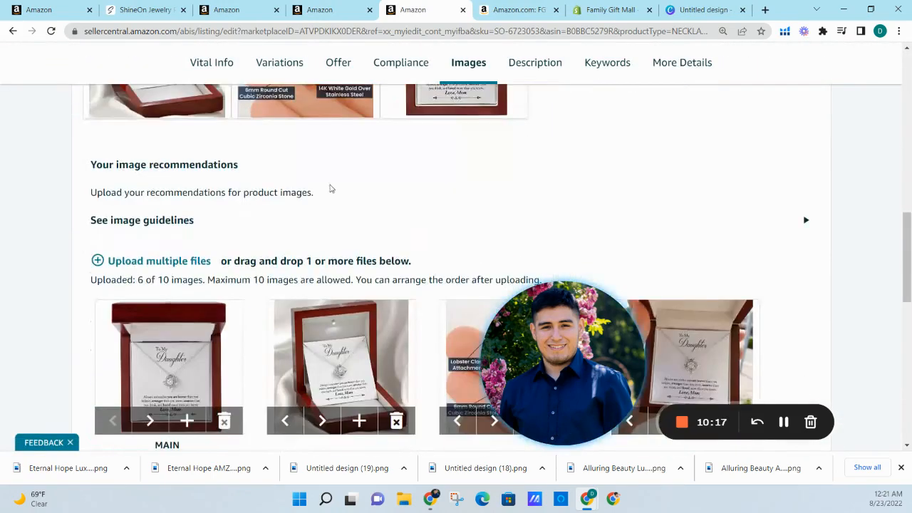
{"action": "right_click", "coordinate": [202, 205]}
{"action": "left_click", "coordinate": [233, 239]}
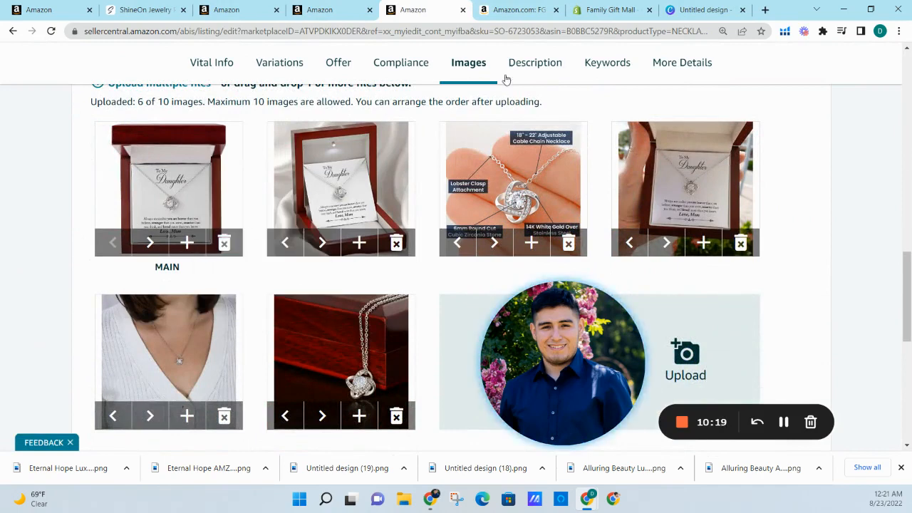
{"action": "left_click", "coordinate": [702, 10]}
{"action": "key", "text": "ctrl+v"}
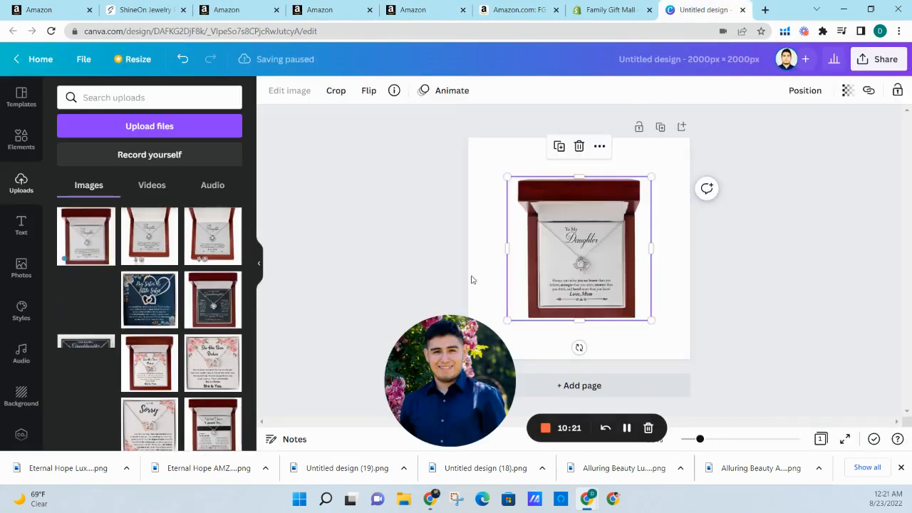
Enlarge the pasted necklace box image to about 1,607 × 1,607 px and crop off the box lid
{"action": "left_click", "coordinate": [27, 146]}
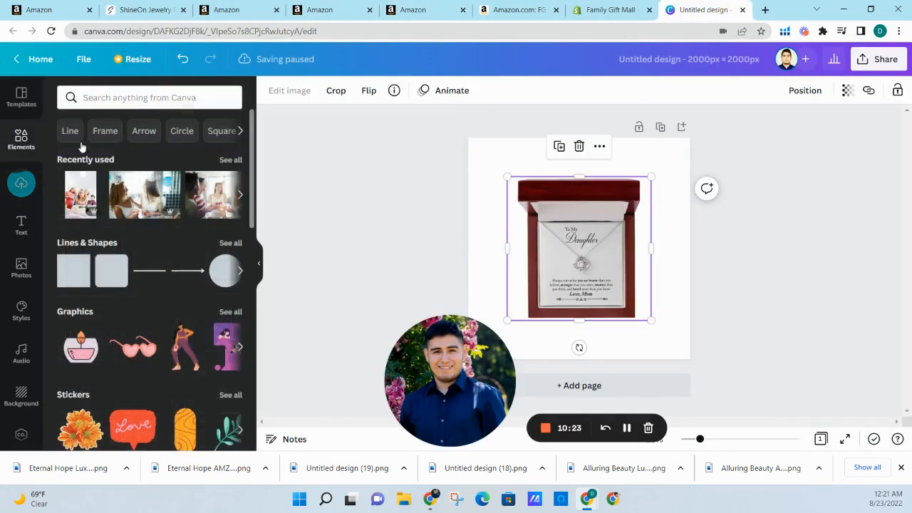
{"action": "left_click_drag", "start_coordinate": [492, 337], "coordinate": [365, 338]}
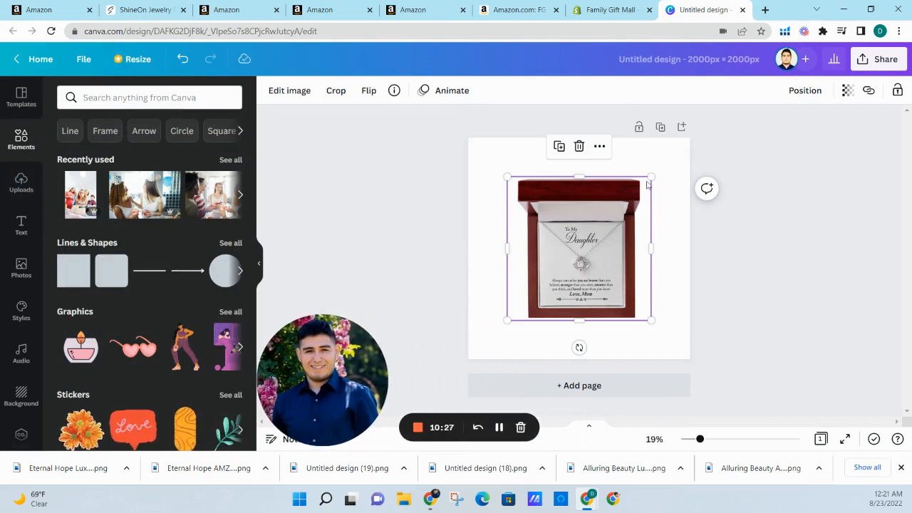
{"action": "left_click_drag", "start_coordinate": [651, 177], "coordinate": [701, 159]}
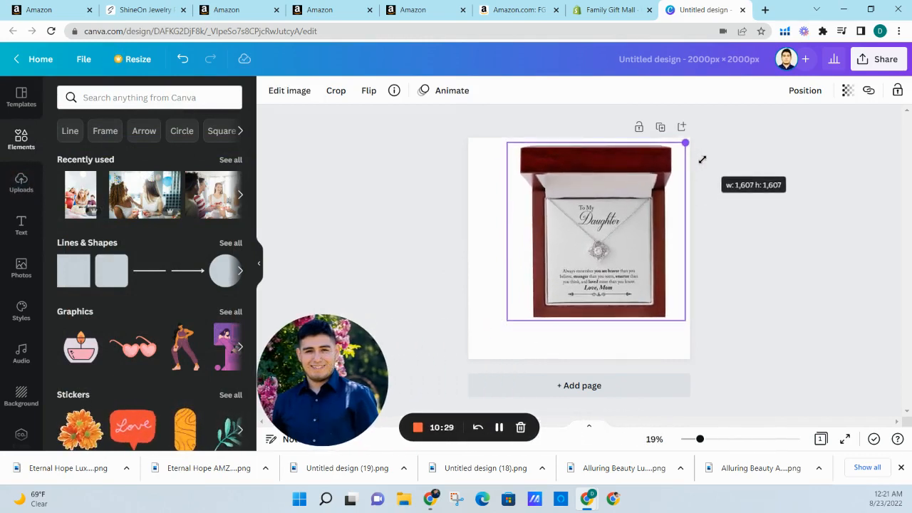
{"action": "left_click_drag", "start_coordinate": [597, 143], "coordinate": [600, 192]}
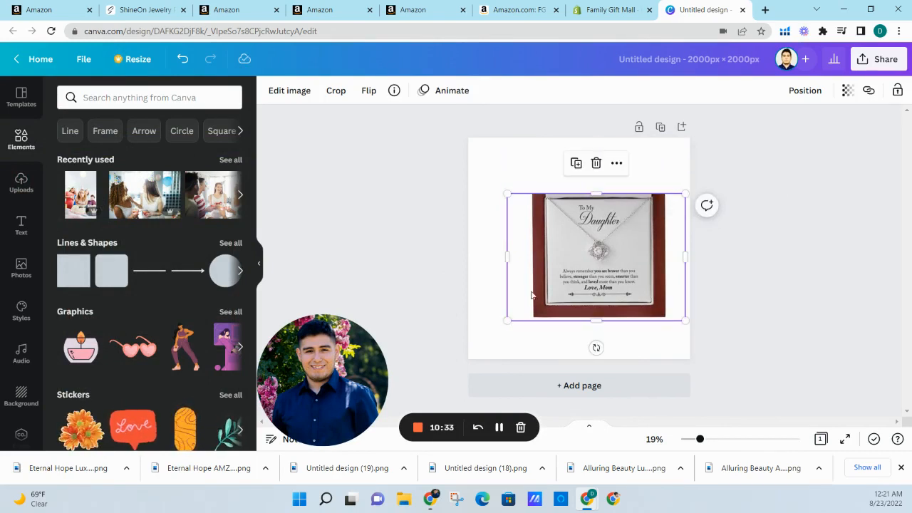
Enlarge the cropped necklace image until it nearly fills the page and center it horizontally and vertically
{"action": "left_click_drag", "start_coordinate": [575, 288], "coordinate": [554, 312]}
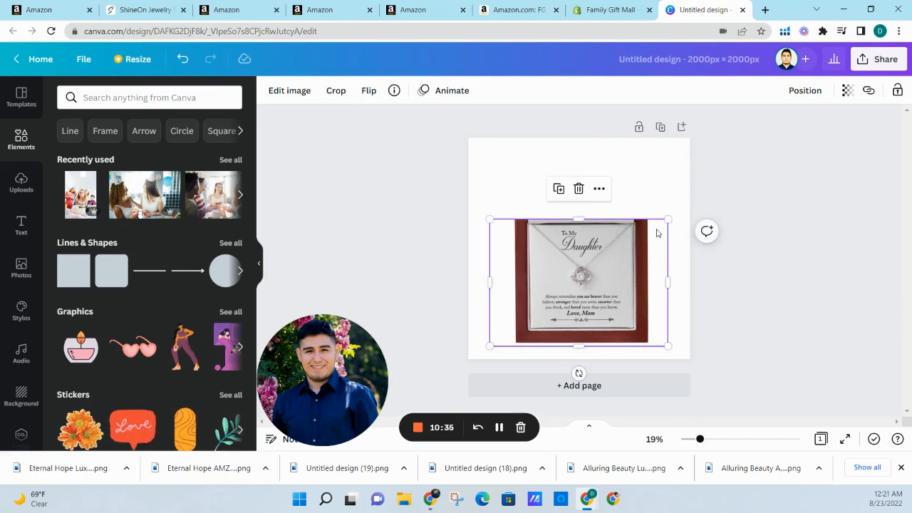
{"action": "left_click_drag", "start_coordinate": [668, 219], "coordinate": [698, 199]}
{"action": "left_click_drag", "start_coordinate": [489, 200], "coordinate": [453, 164]}
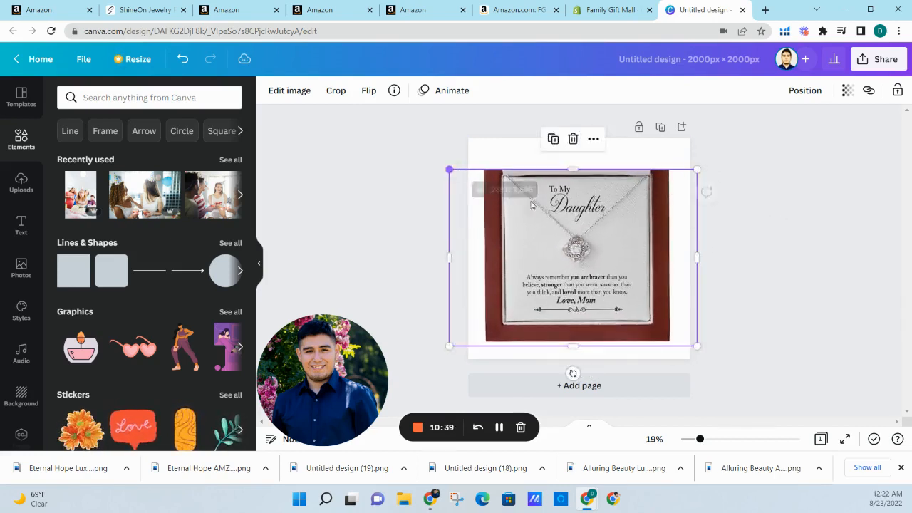
{"action": "left_click_drag", "start_coordinate": [563, 216], "coordinate": [568, 207]}
{"action": "left_click", "coordinate": [805, 90]}
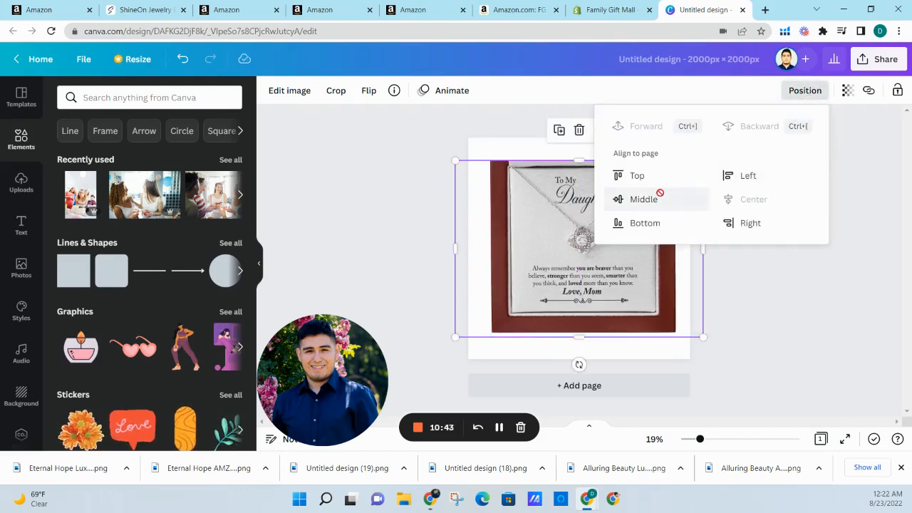
{"action": "left_click", "coordinate": [794, 264]}
{"action": "left_click", "coordinate": [800, 265]}
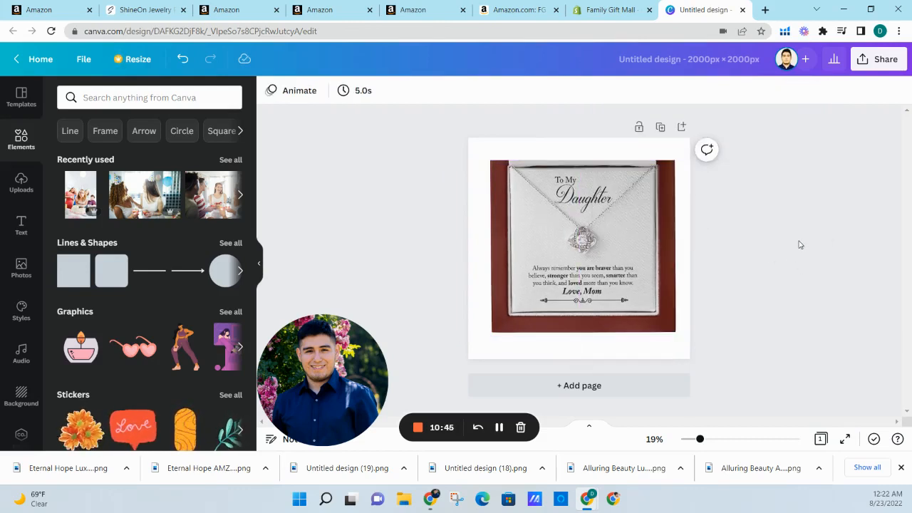
Duplicate the page, then shrink the copied image and uncrop its lid at about 1,798 × 1,798 px
{"action": "left_click", "coordinate": [648, 231]}
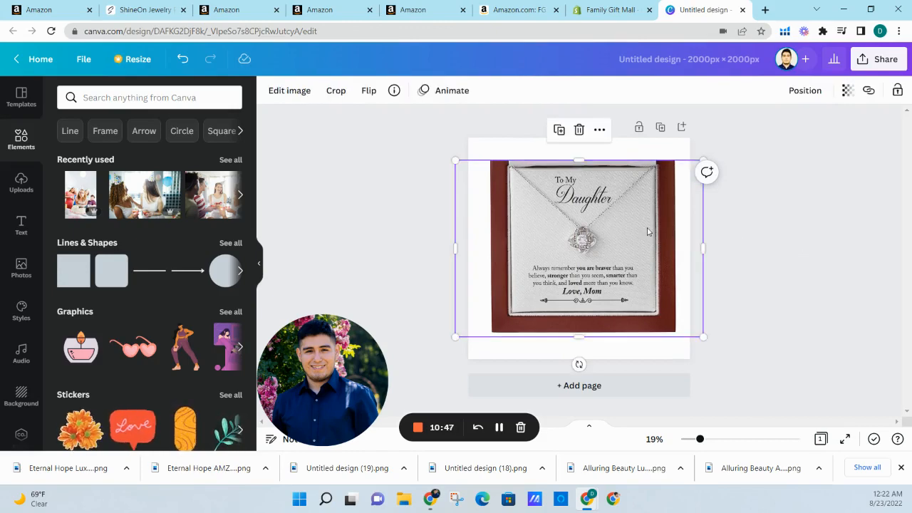
{"action": "left_click", "coordinate": [660, 127]}
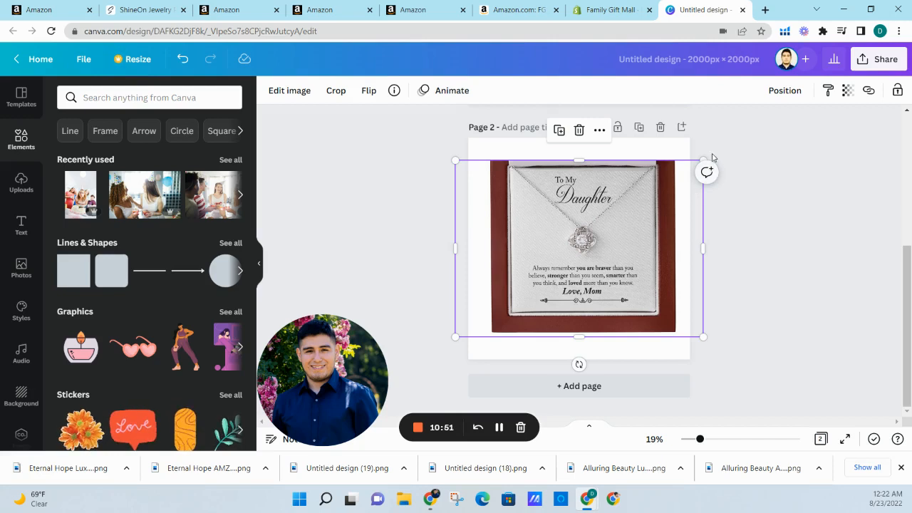
{"action": "left_click_drag", "start_coordinate": [704, 157], "coordinate": [655, 195]}
{"action": "left_click_drag", "start_coordinate": [562, 194], "coordinate": [560, 136]}
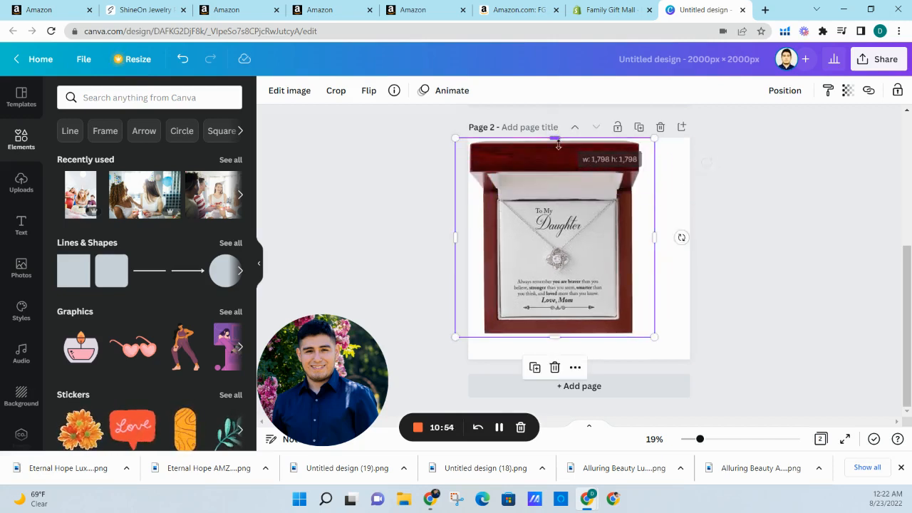
Center the full box image on page 2 and make it fill the whole page
{"action": "left_click", "coordinate": [771, 91]}
{"action": "left_click", "coordinate": [753, 198]}
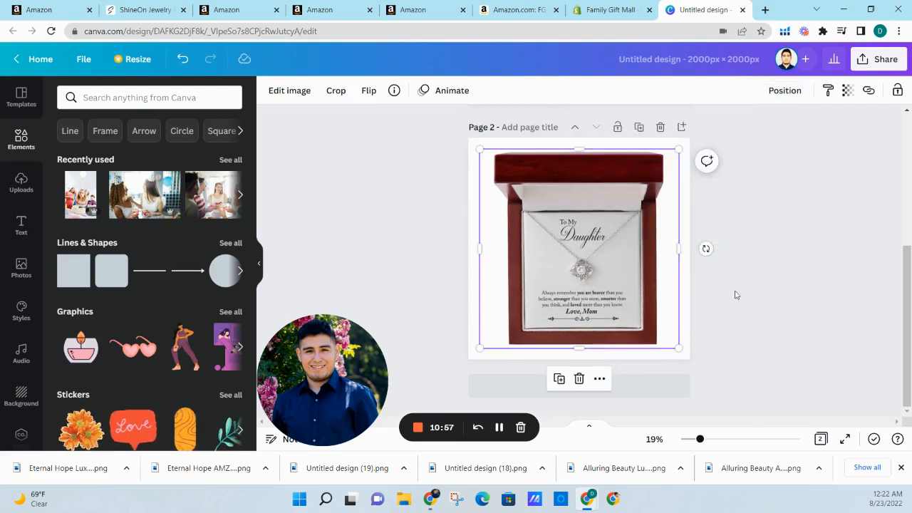
{"action": "right_click", "coordinate": [636, 305]}
{"action": "left_click", "coordinate": [746, 394]}
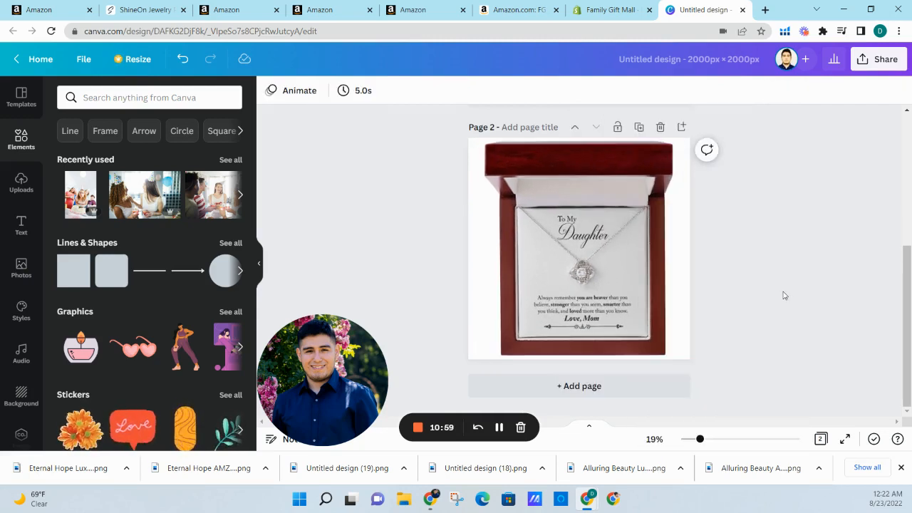
Apply the Background Remover to the cropped necklace image on page 1
{"action": "scroll", "coordinate": [783, 293], "scroll_direction": "up", "scroll_amount": 4}
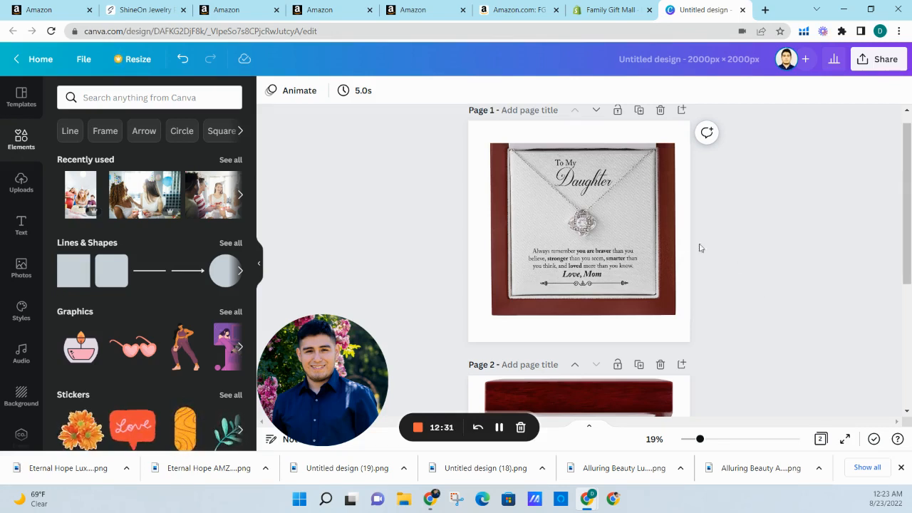
{"action": "left_click", "coordinate": [638, 229]}
{"action": "left_click", "coordinate": [784, 204]}
{"action": "left_click", "coordinate": [627, 203]}
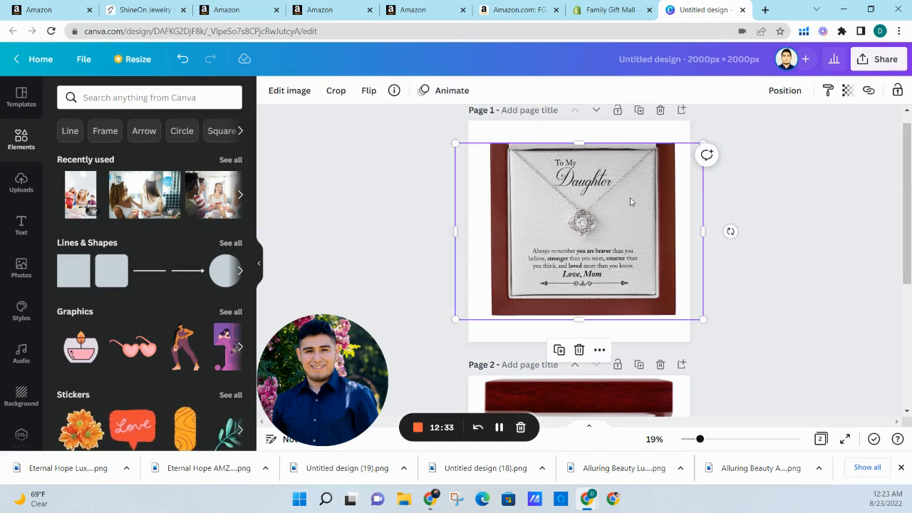
{"action": "left_click", "coordinate": [303, 94]}
{"action": "left_click", "coordinate": [118, 202]}
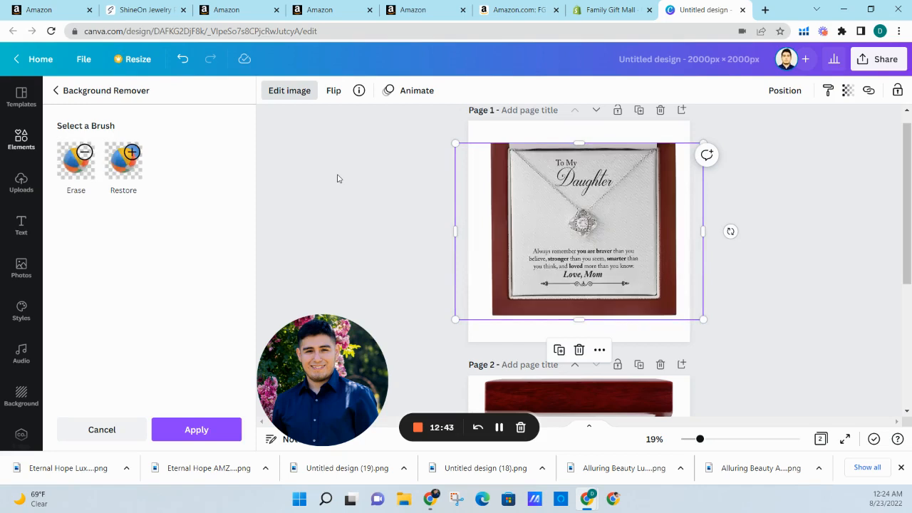
{"action": "left_click", "coordinate": [394, 176]}
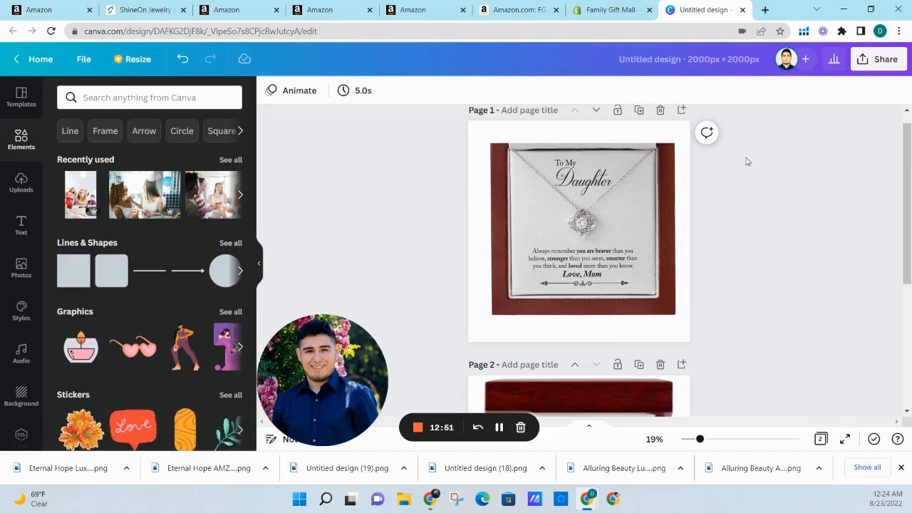
Download only page 1 of the design as a 2000 × 2000 px PNG with a transparent background
{"action": "left_click", "coordinate": [879, 59]}
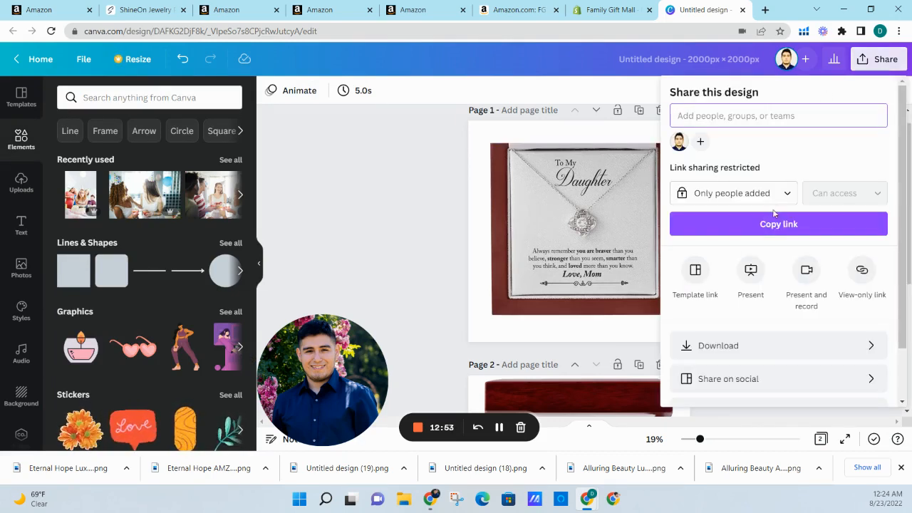
{"action": "left_click", "coordinate": [770, 346]}
{"action": "left_click", "coordinate": [748, 282]}
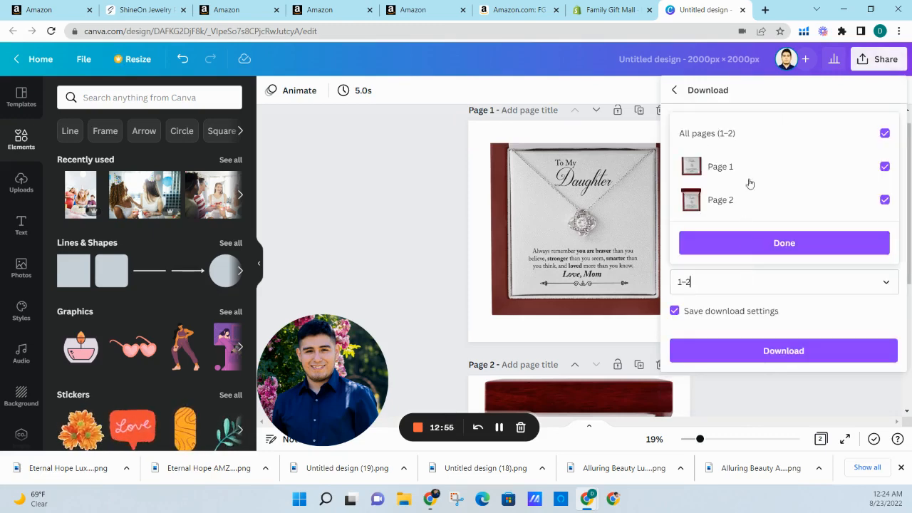
{"action": "left_click", "coordinate": [762, 134]}
{"action": "left_click", "coordinate": [758, 171]}
{"action": "left_click", "coordinate": [760, 241]}
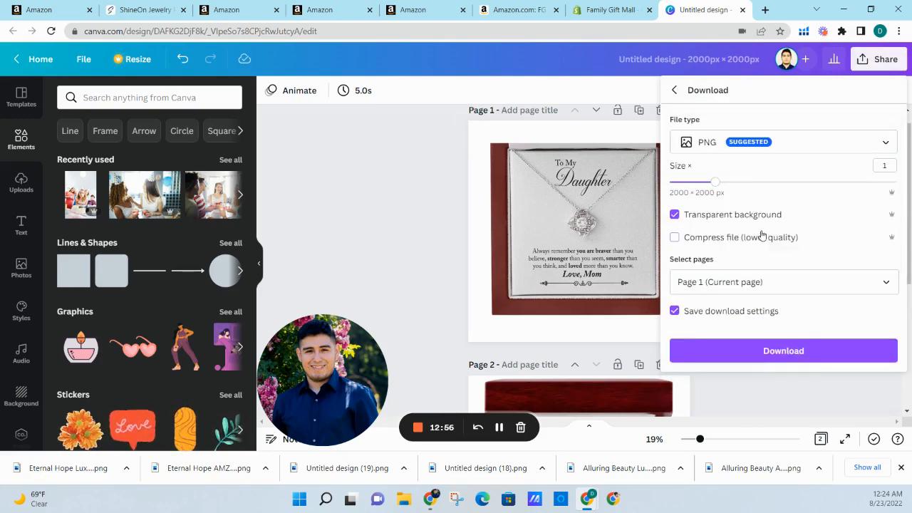
{"action": "left_click", "coordinate": [764, 351]}
Switch to the LED Box listing SO-6723053, try Untitled design (20).png as its main image, and close the listing without saving
{"action": "left_click", "coordinate": [457, 13]}
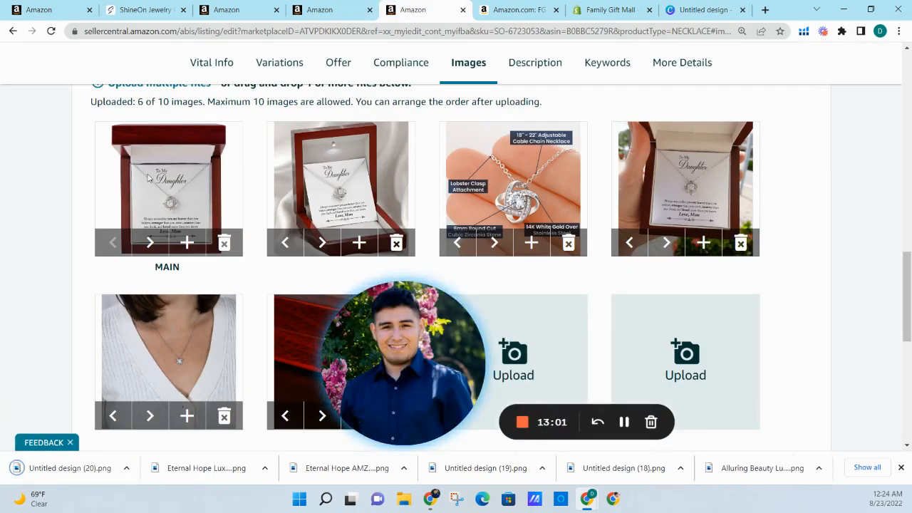
{"action": "left_click", "coordinate": [224, 244]}
{"action": "left_click_drag", "start_coordinate": [91, 473], "coordinate": [210, 228]}
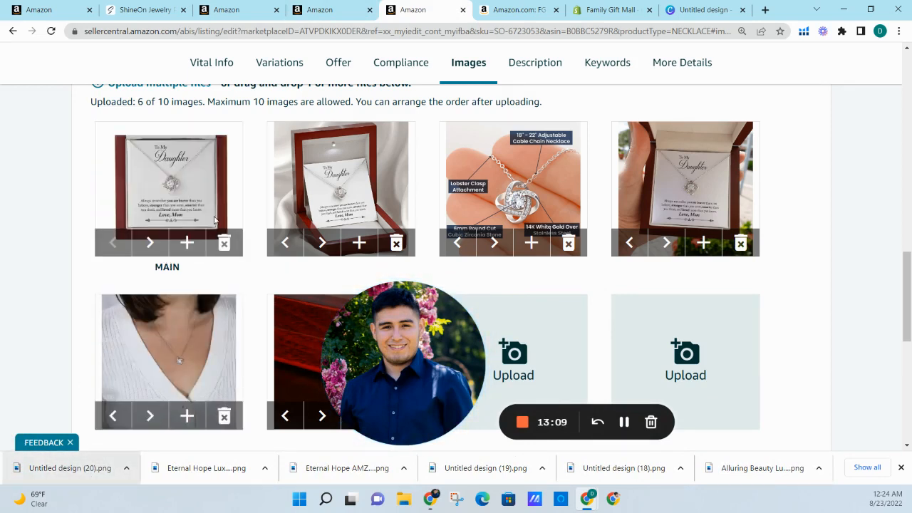
{"action": "scroll", "coordinate": [784, 358], "scroll_direction": "down", "scroll_amount": 5}
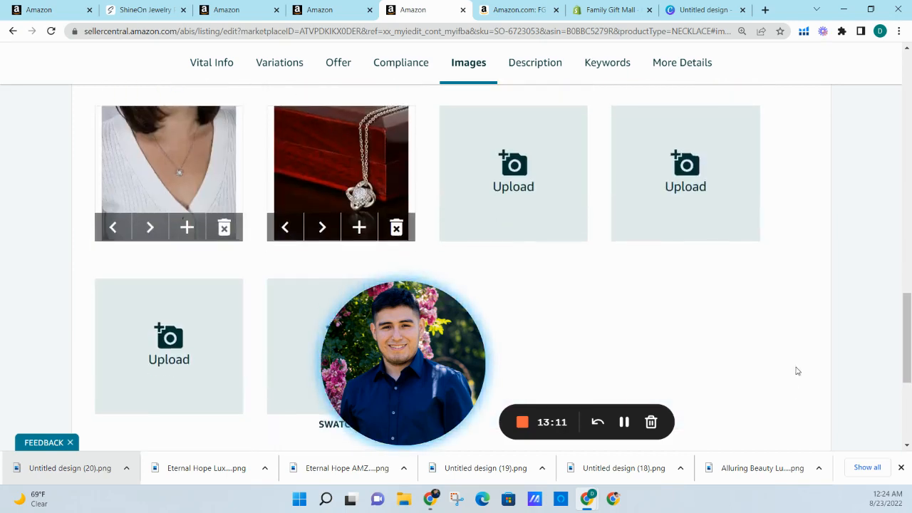
{"action": "left_click", "coordinate": [463, 9]}
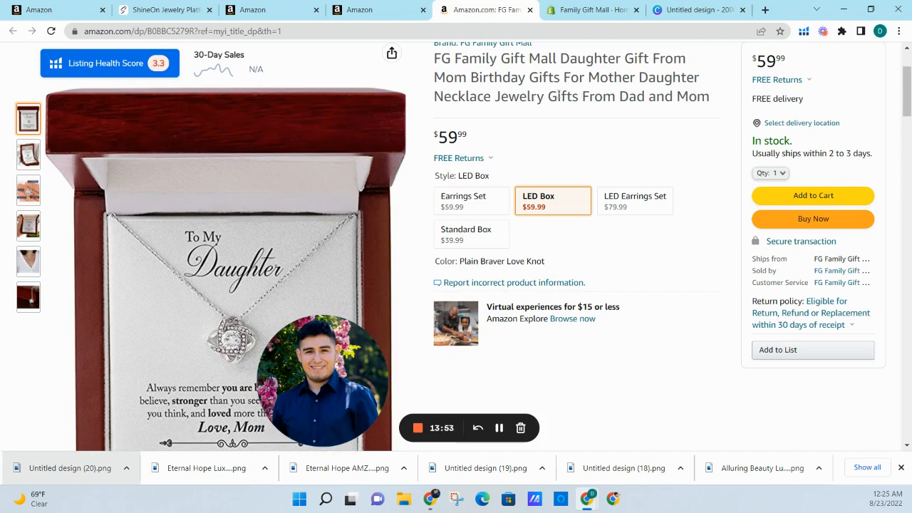
Rerun the Seller Central inventory search for ASIN B0BBC79BFV and expand the parent listing's variations
{"action": "left_click", "coordinate": [362, 11]}
{"action": "left_click", "coordinate": [488, 11]}
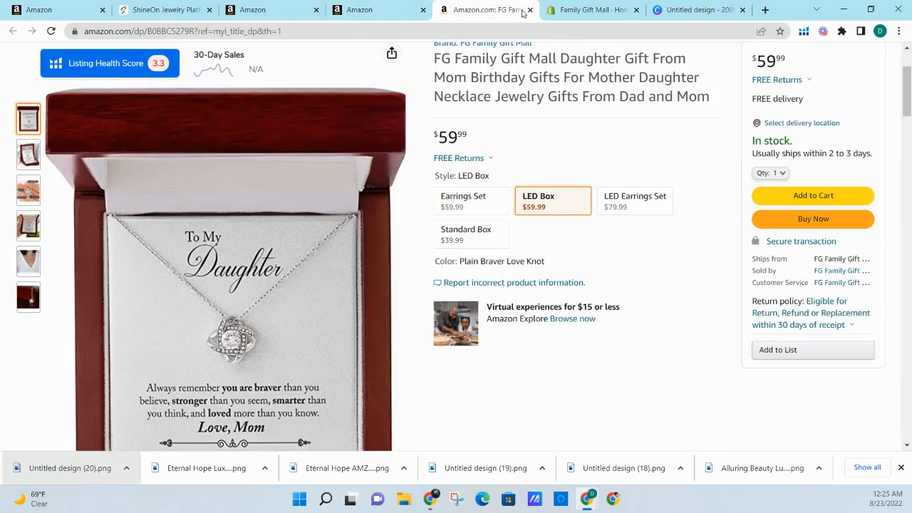
{"action": "left_click", "coordinate": [381, 7]}
{"action": "scroll", "coordinate": [305, 129], "scroll_direction": "up", "scroll_amount": 1}
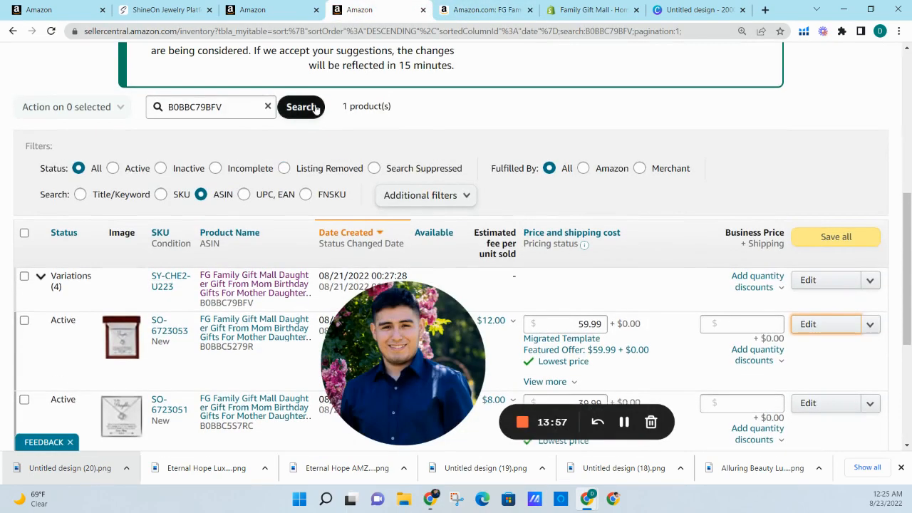
{"action": "left_click", "coordinate": [317, 107]}
{"action": "scroll", "coordinate": [321, 110], "scroll_direction": "down", "scroll_amount": 5}
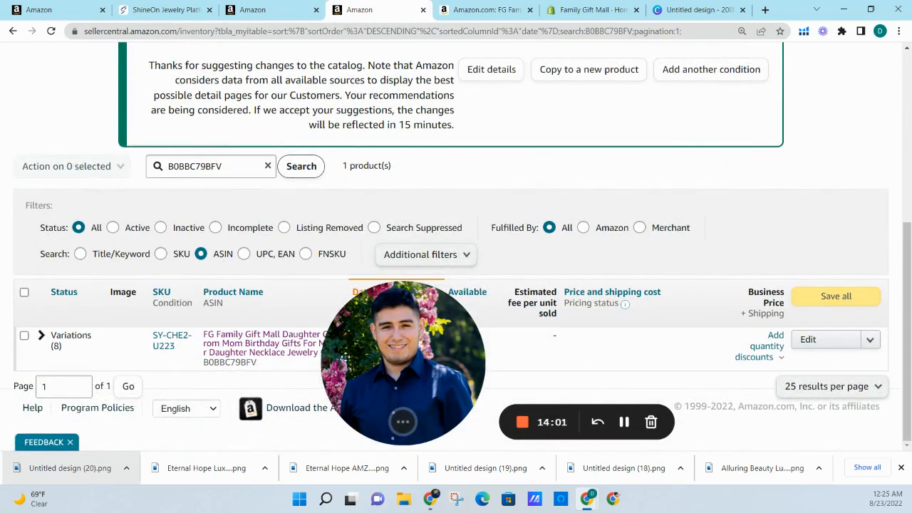
{"action": "left_click_drag", "start_coordinate": [367, 374], "coordinate": [565, 374]}
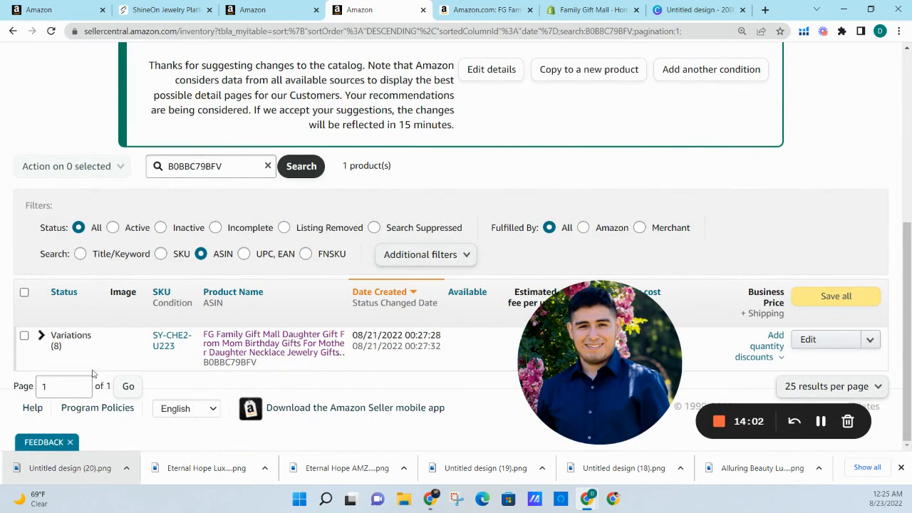
{"action": "left_click", "coordinate": [42, 338]}
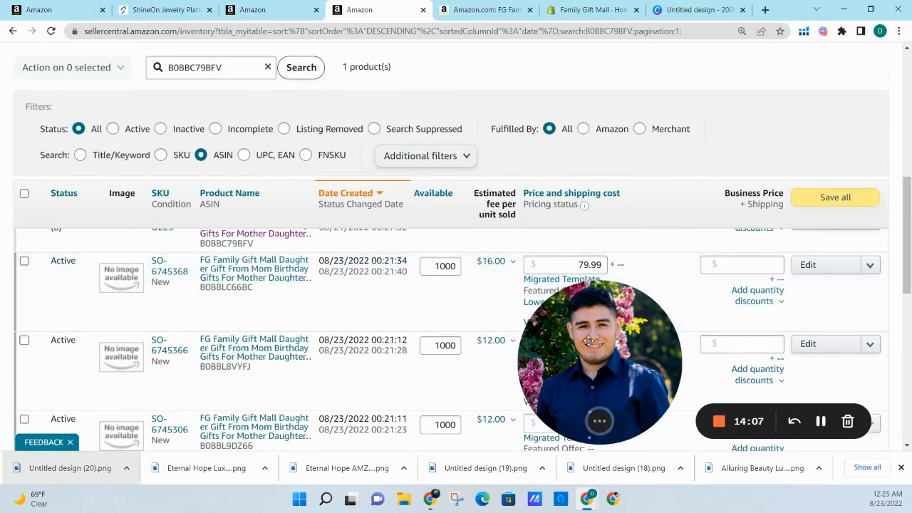
Open the Standard Box, Red Breathing Eternal variation SO-6745305 for editing and go to its images
{"action": "left_click_drag", "start_coordinate": [586, 340], "coordinate": [74, 340]}
{"action": "scroll", "coordinate": [548, 320], "scroll_direction": "down", "scroll_amount": 1}
{"action": "scroll", "coordinate": [549, 322], "scroll_direction": "down", "scroll_amount": 1}
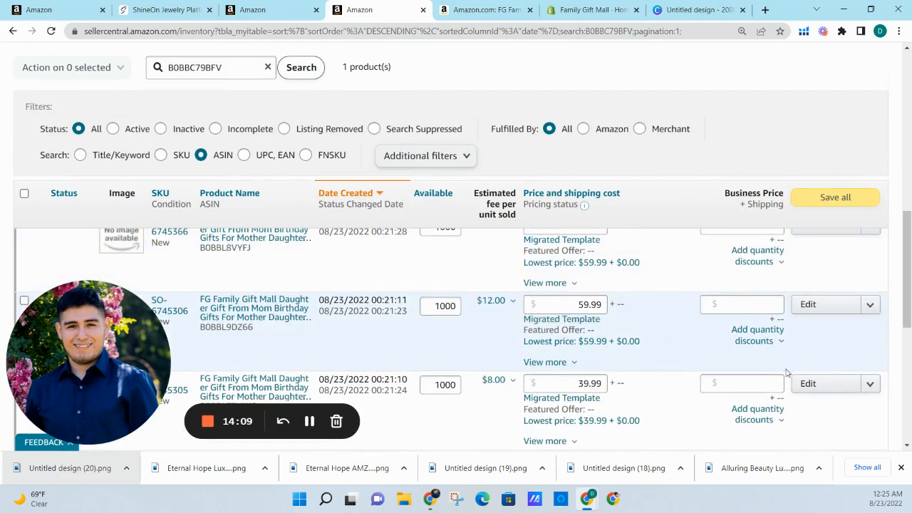
{"action": "left_click", "coordinate": [809, 381]}
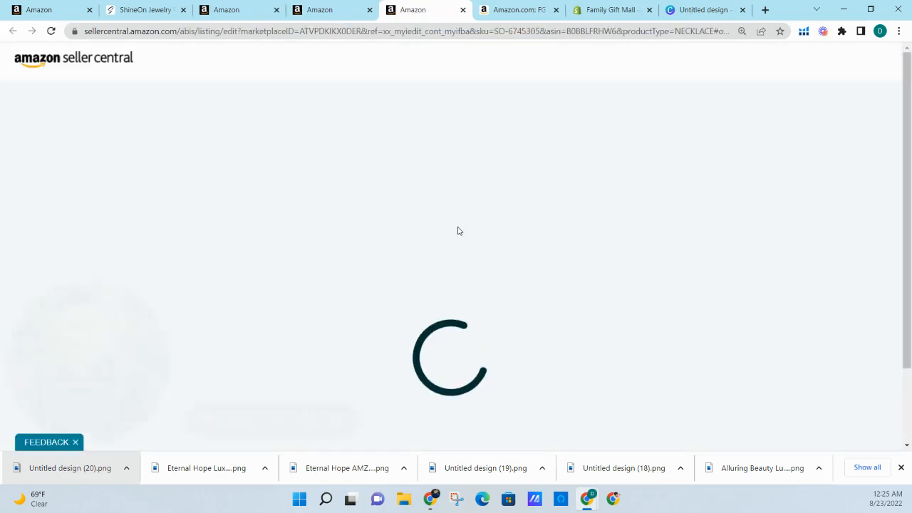
{"action": "scroll", "coordinate": [499, 211], "scroll_direction": "down", "scroll_amount": 2}
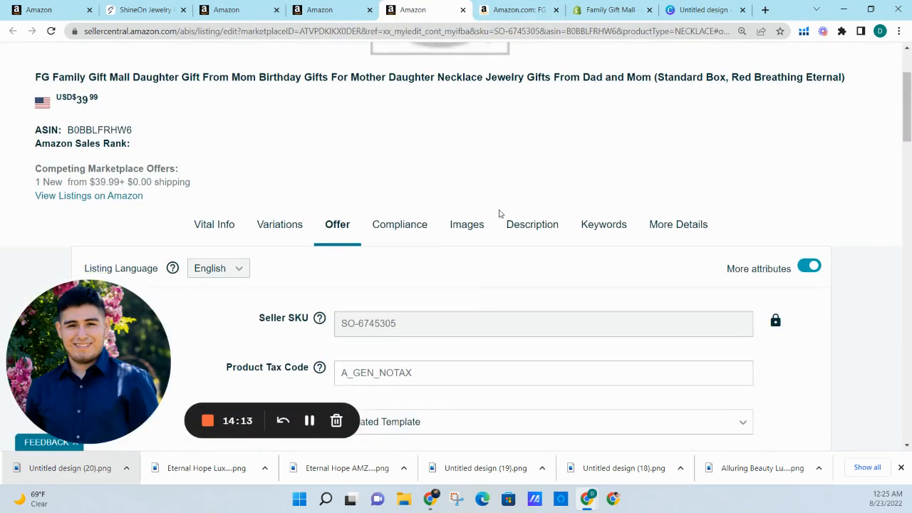
{"action": "left_click", "coordinate": [477, 224]}
Add the downloaded Eternal Hope AMZ PNG as the Standard Box variation's main image, save the listing, and close it
{"action": "scroll", "coordinate": [492, 200], "scroll_direction": "down", "scroll_amount": 2}
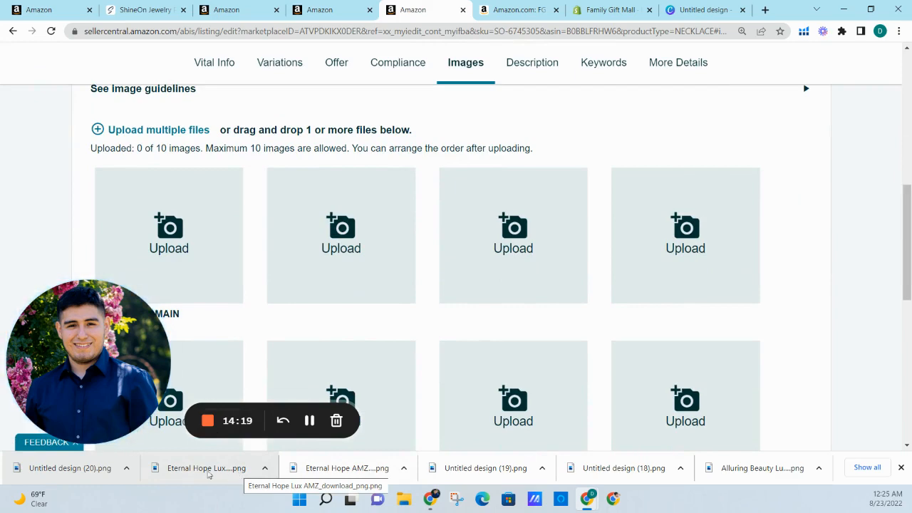
{"action": "scroll", "coordinate": [378, 306], "scroll_direction": "up", "scroll_amount": 3}
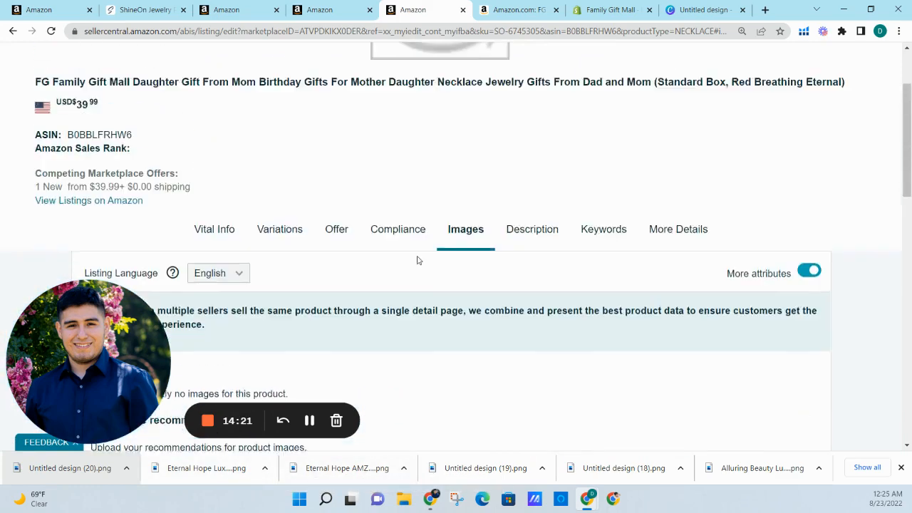
{"action": "scroll", "coordinate": [422, 249], "scroll_direction": "down", "scroll_amount": 4}
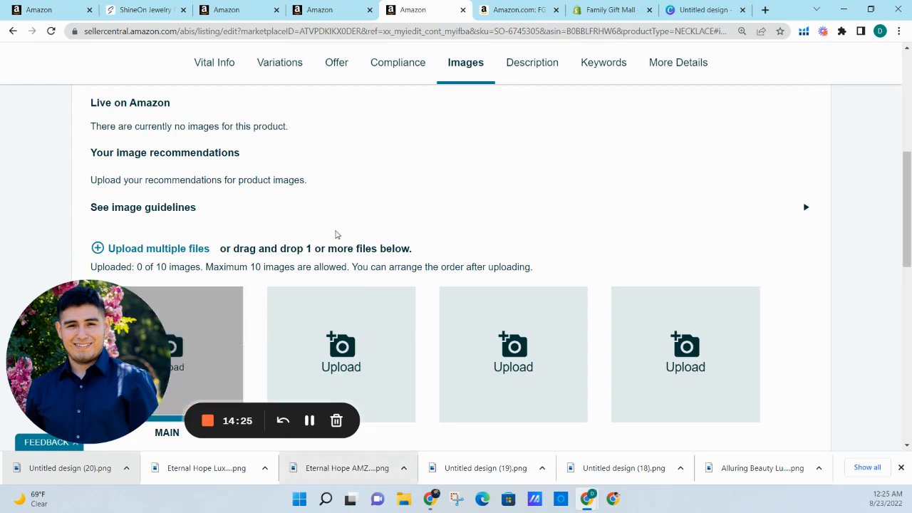
{"action": "scroll", "coordinate": [352, 239], "scroll_direction": "down", "scroll_amount": 2}
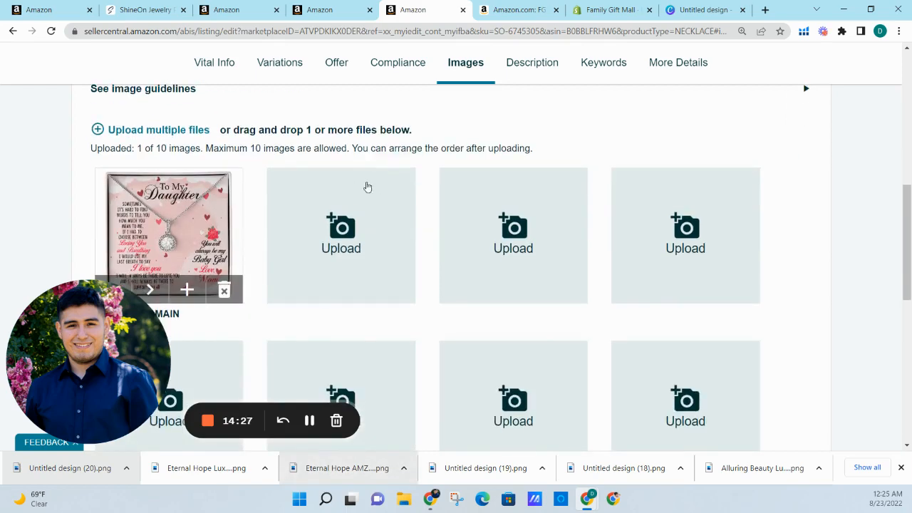
{"action": "scroll", "coordinate": [763, 267], "scroll_direction": "down", "scroll_amount": 5}
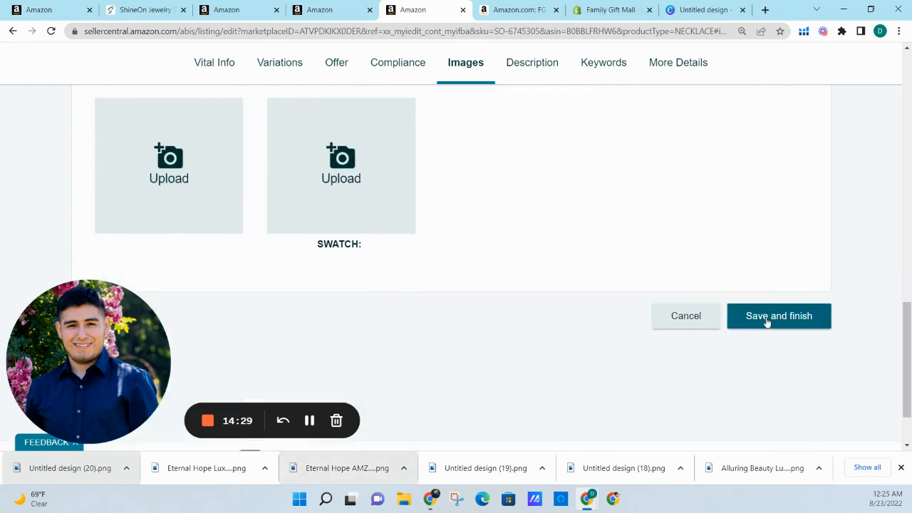
{"action": "left_click", "coordinate": [766, 320]}
{"action": "left_click", "coordinate": [463, 10]}
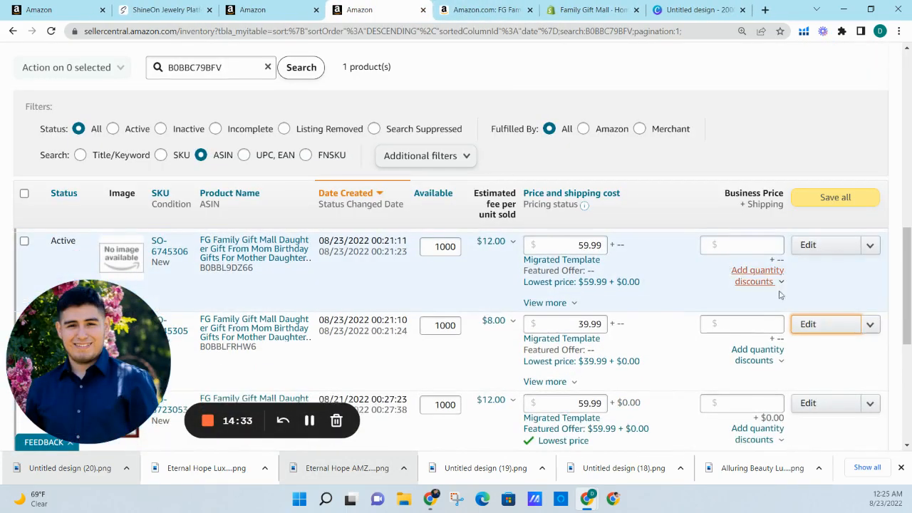
Open the LED Box, Red Breathing Eternal variation SO-6745306 and add the Eternal Hope Lux AMZ PNG as its main image
{"action": "scroll", "coordinate": [770, 312], "scroll_direction": "down", "scroll_amount": 2}
{"action": "scroll", "coordinate": [771, 301], "scroll_direction": "up", "scroll_amount": 2}
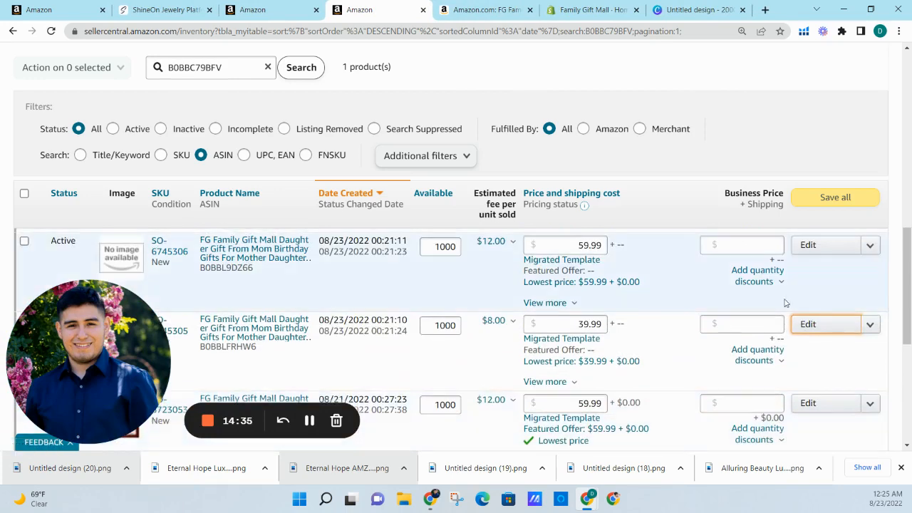
{"action": "scroll", "coordinate": [809, 318], "scroll_direction": "up", "scroll_amount": 1}
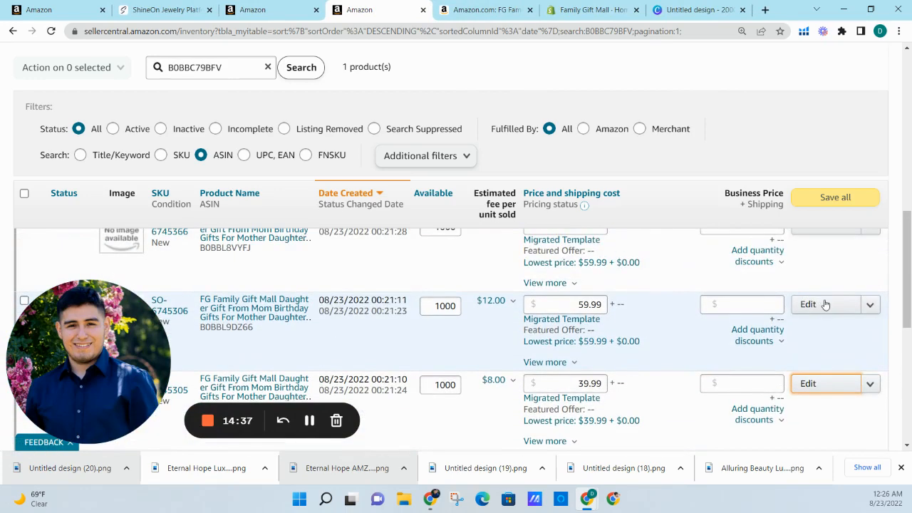
{"action": "left_click", "coordinate": [826, 305]}
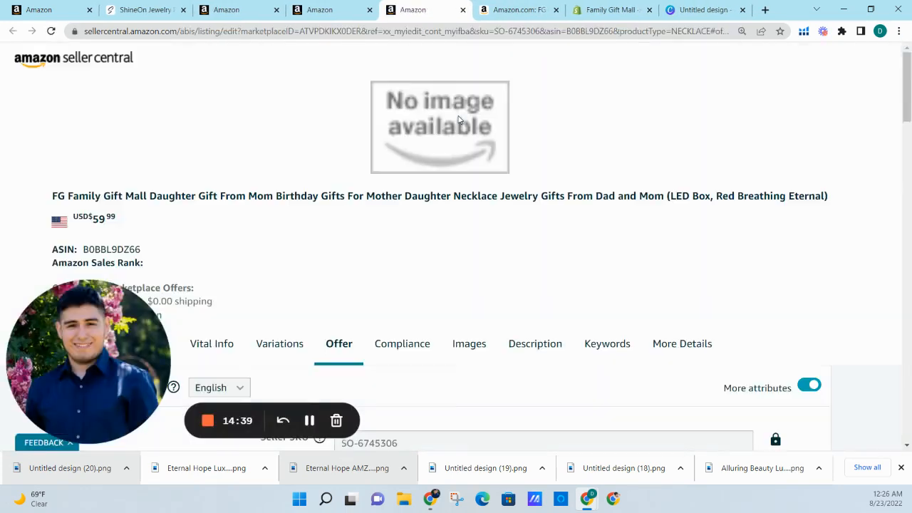
{"action": "left_click", "coordinate": [468, 347]}
{"action": "left_click_drag", "start_coordinate": [232, 467], "coordinate": [197, 216]}
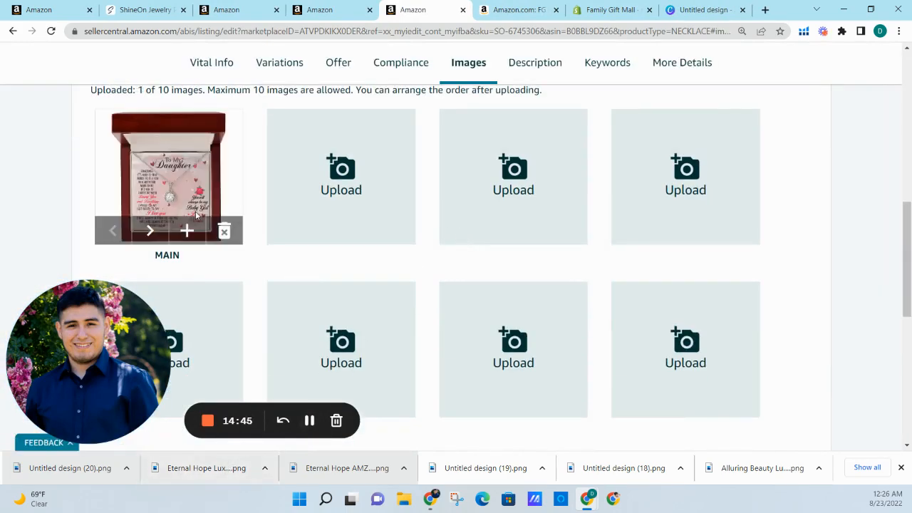
Save the LED Box variation's image change, dismiss the submission confirmation, and close the listing
{"action": "scroll", "coordinate": [817, 249], "scroll_direction": "down", "scroll_amount": 5}
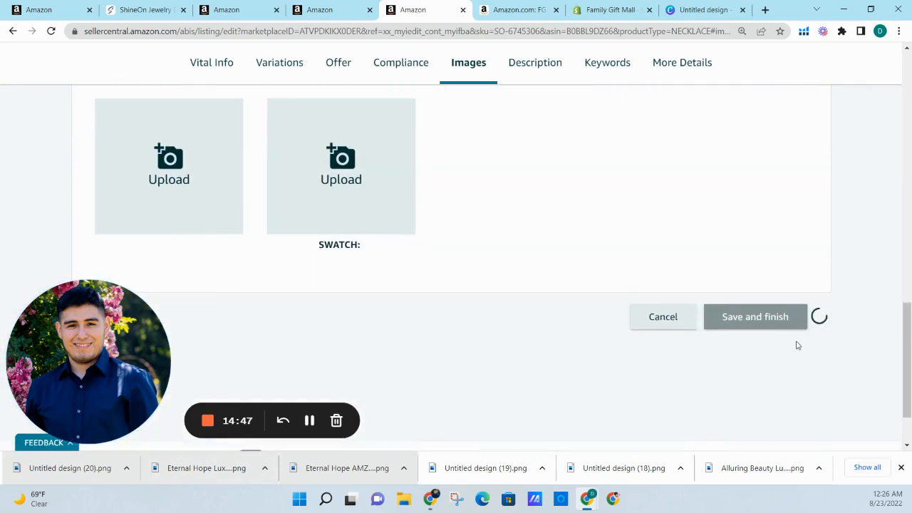
{"action": "scroll", "coordinate": [231, 206], "scroll_direction": "up", "scroll_amount": 4}
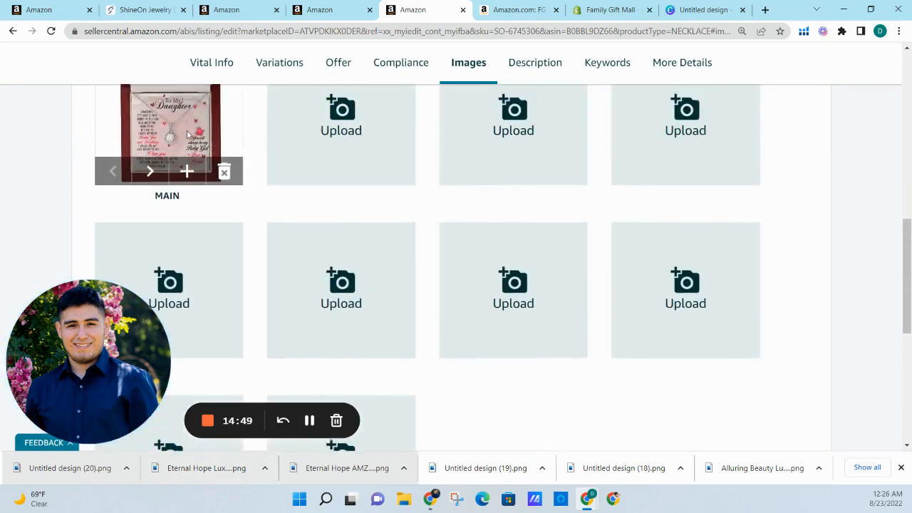
{"action": "scroll", "coordinate": [588, 257], "scroll_direction": "down", "scroll_amount": 4}
{"action": "scroll", "coordinate": [641, 250], "scroll_direction": "down", "scroll_amount": 1}
{"action": "left_click", "coordinate": [768, 237]}
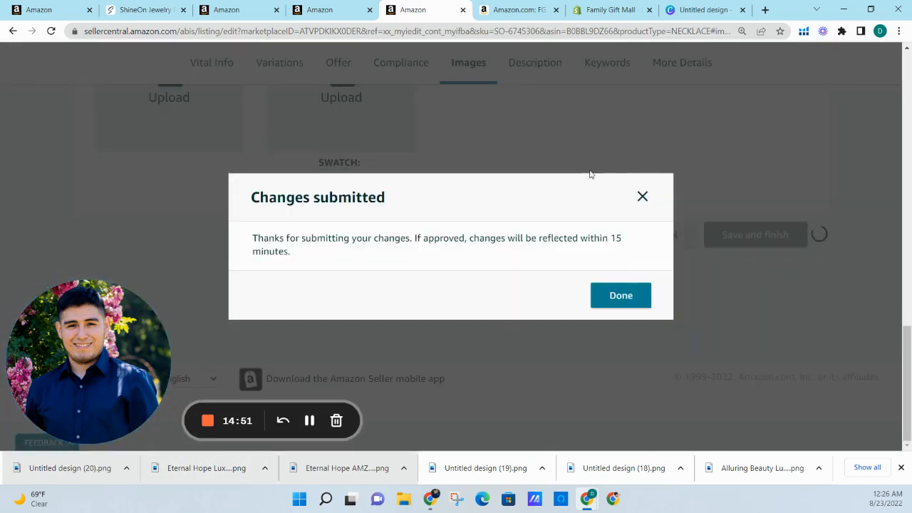
{"action": "left_click", "coordinate": [628, 303]}
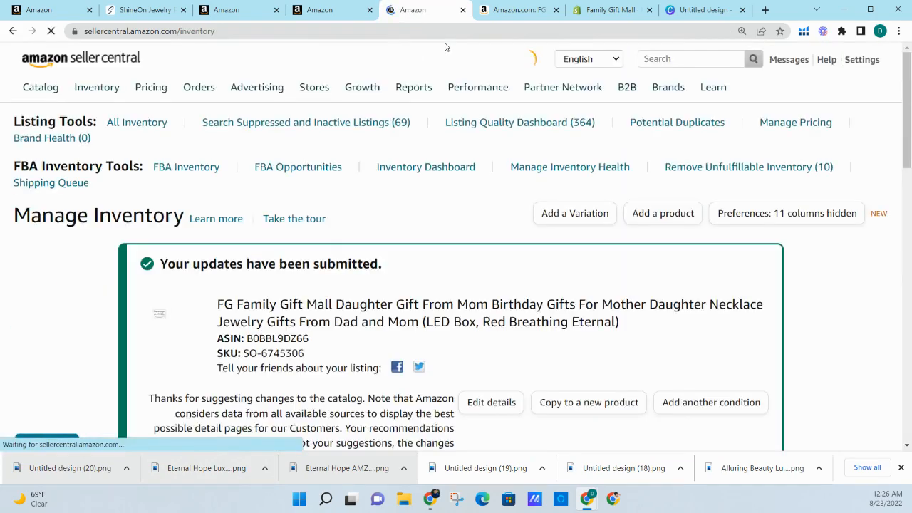
{"action": "left_click", "coordinate": [463, 10]}
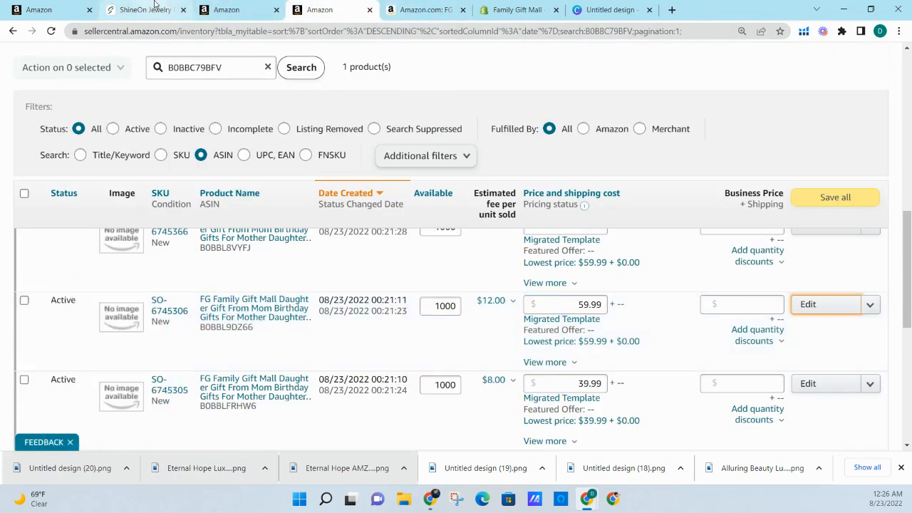
In ShineOn, download the earring set's standard box and luxury box front images as PNGs, and return to the Amazon inventory
{"action": "left_click", "coordinate": [146, 9]}
{"action": "scroll", "coordinate": [580, 214], "scroll_direction": "up", "scroll_amount": 3}
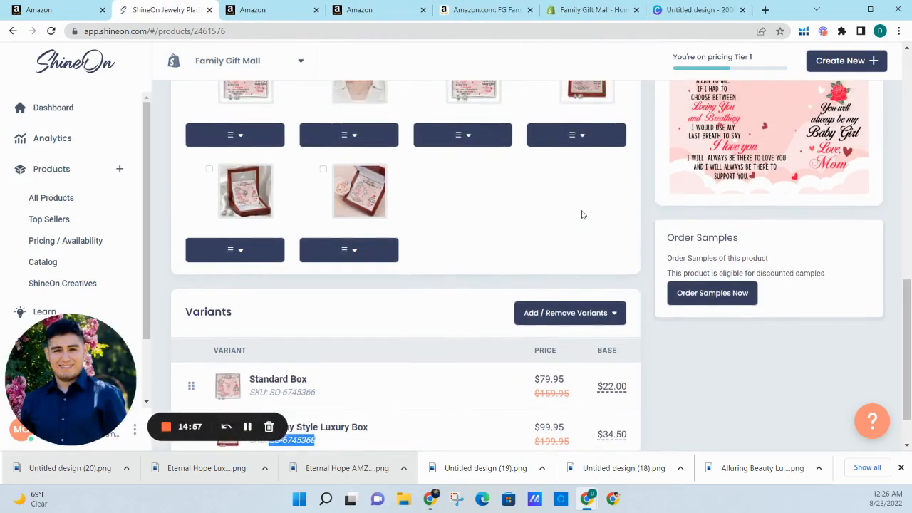
{"action": "scroll", "coordinate": [538, 199], "scroll_direction": "down", "scroll_amount": 3}
{"action": "left_click", "coordinate": [243, 255]}
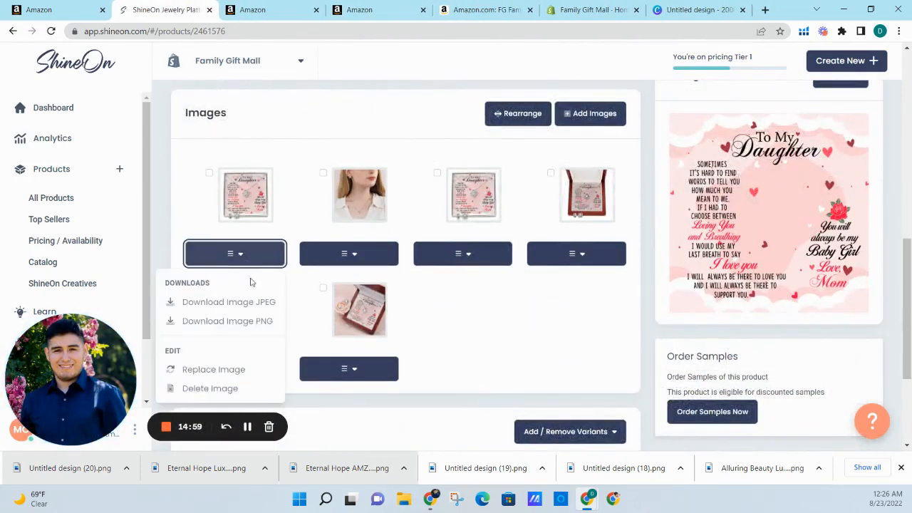
{"action": "left_click", "coordinate": [248, 321]}
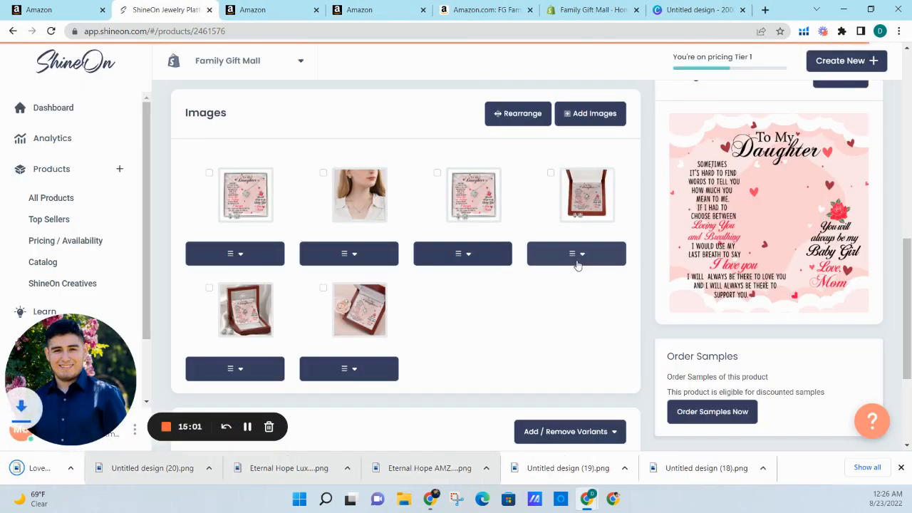
{"action": "left_click", "coordinate": [576, 255]}
{"action": "left_click", "coordinate": [586, 325]}
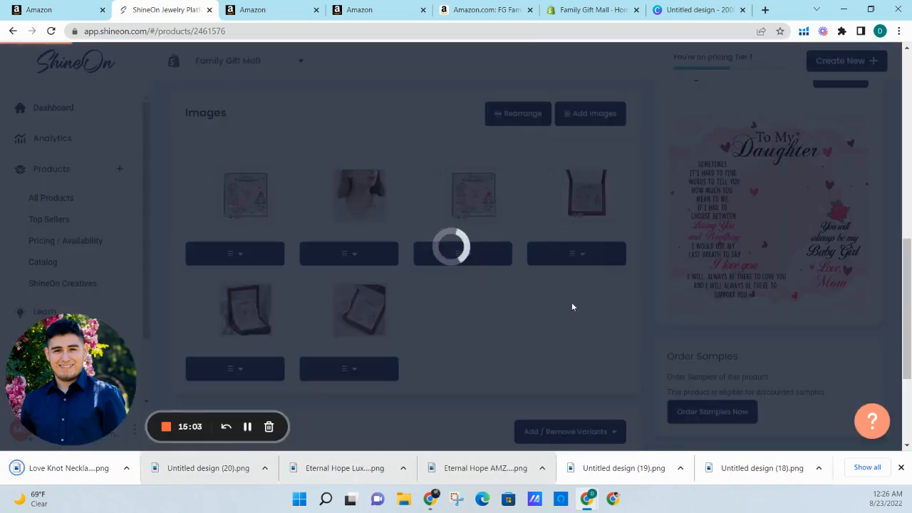
{"action": "left_click", "coordinate": [360, 10]}
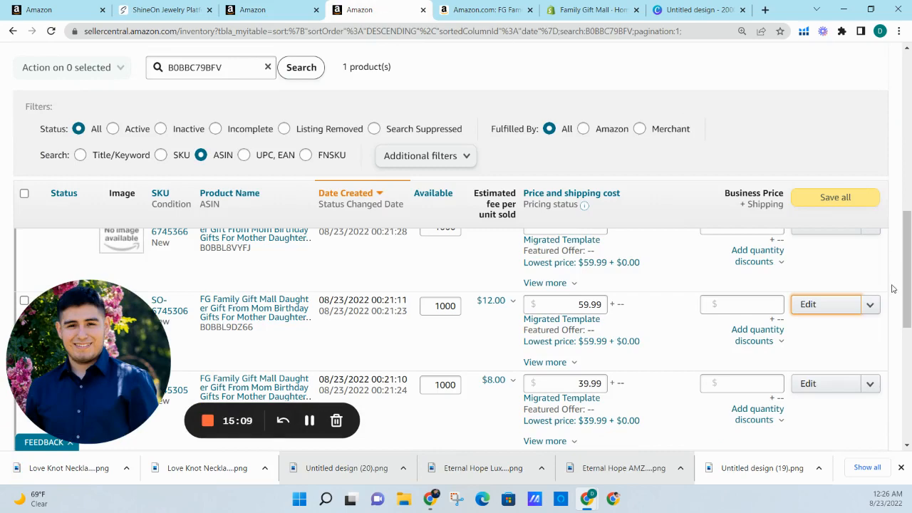
Open the Earrings Set, Red Breathing Eternal variation SO-6745366 and add the downloaded standard box Love Knot PNG as its main image
{"action": "scroll", "coordinate": [884, 295], "scroll_direction": "up", "scroll_amount": 2}
{"action": "scroll", "coordinate": [853, 294], "scroll_direction": "down", "scroll_amount": 1}
{"action": "left_click", "coordinate": [831, 287]}
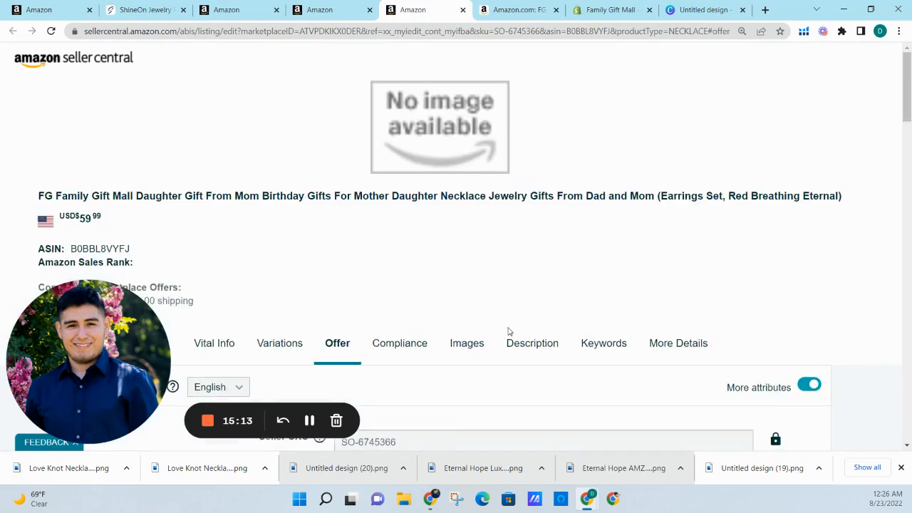
{"action": "left_click", "coordinate": [473, 345]}
{"action": "left_click_drag", "start_coordinate": [206, 467], "coordinate": [229, 288]}
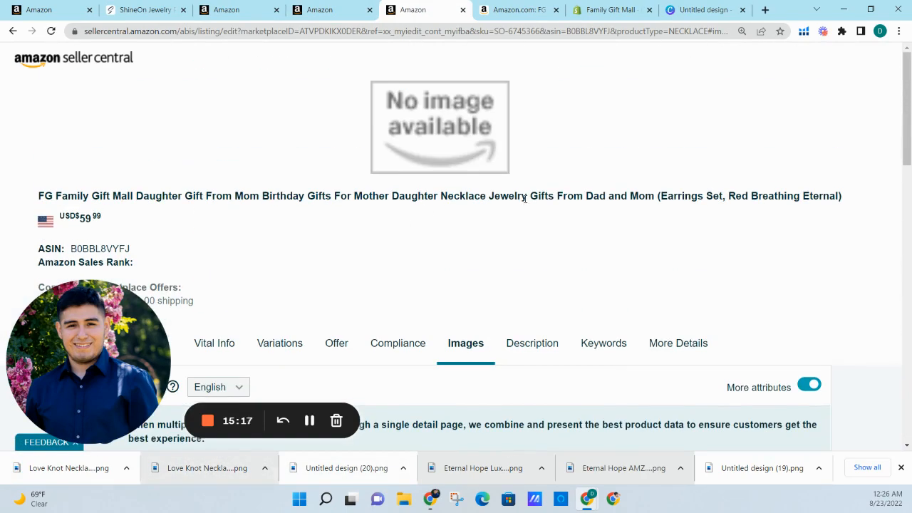
Save the Earrings Set variation's image change, dismiss the submission confirmation, and close the listing
{"action": "scroll", "coordinate": [549, 195], "scroll_direction": "down", "scroll_amount": 7}
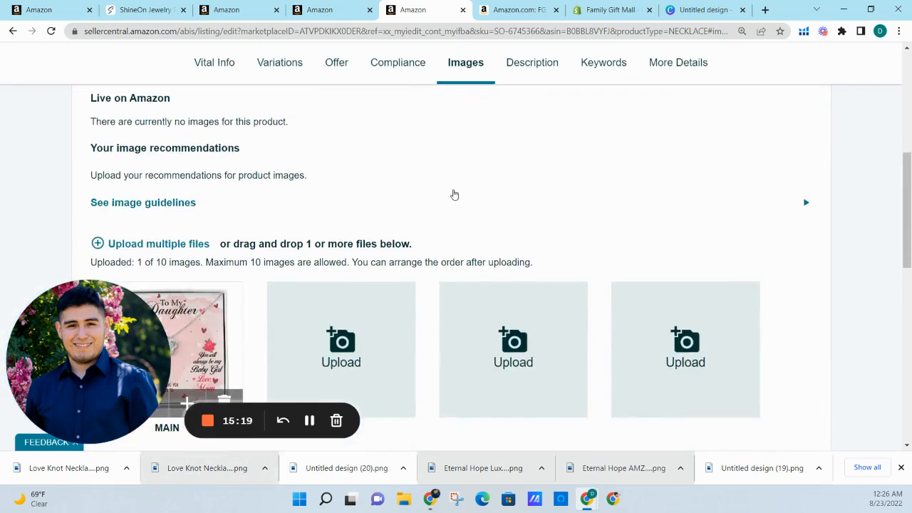
{"action": "scroll", "coordinate": [471, 177], "scroll_direction": "down", "scroll_amount": 5}
{"action": "left_click", "coordinate": [794, 430]}
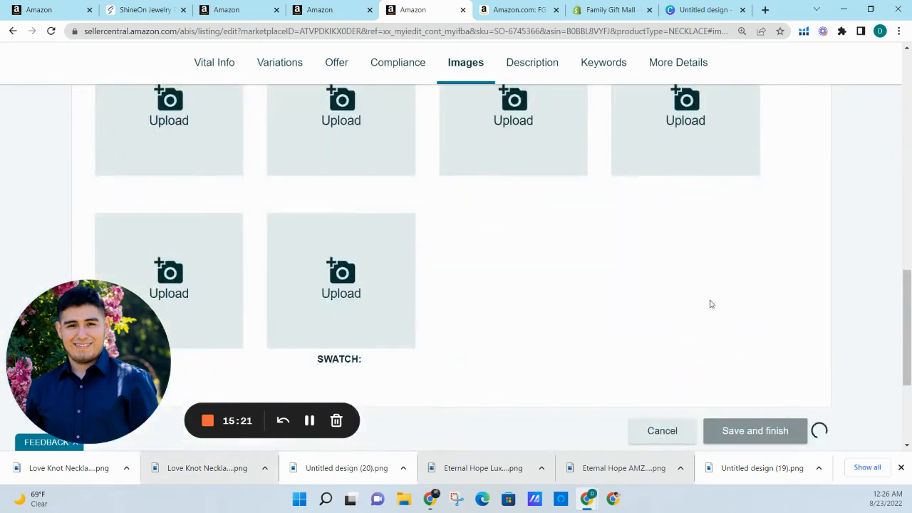
{"action": "left_click", "coordinate": [621, 295]}
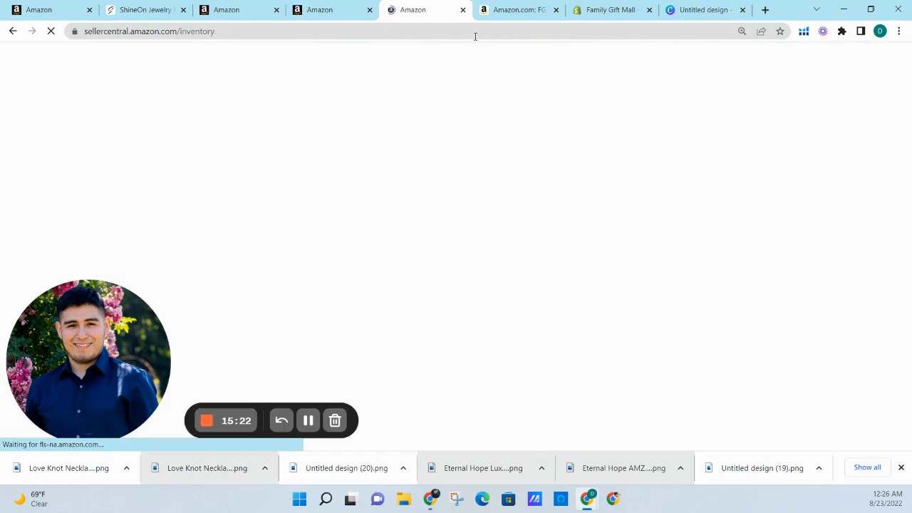
{"action": "left_click", "coordinate": [463, 10]}
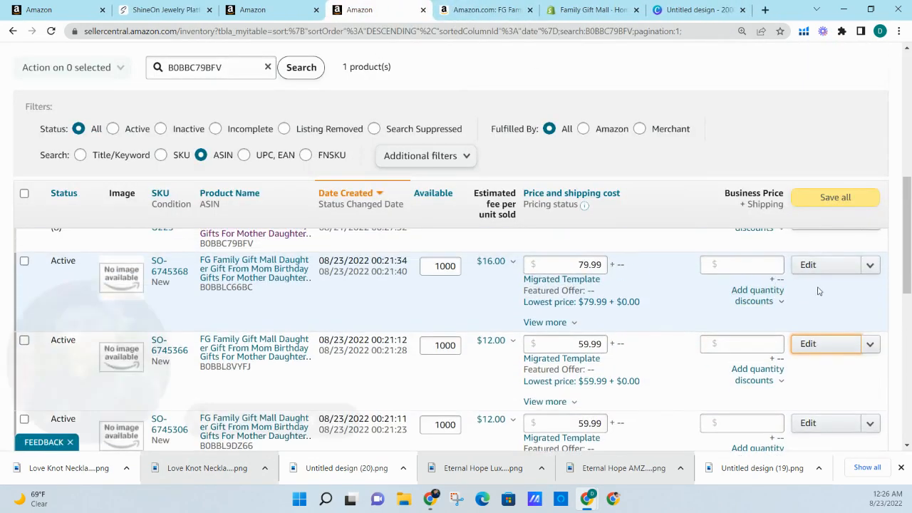
Open the LED Earrings Set, Red Breathing Eternal variation SO-6745368 and add the downloaded luxury box Love Knot PNG as its main image
{"action": "left_click", "coordinate": [825, 268]}
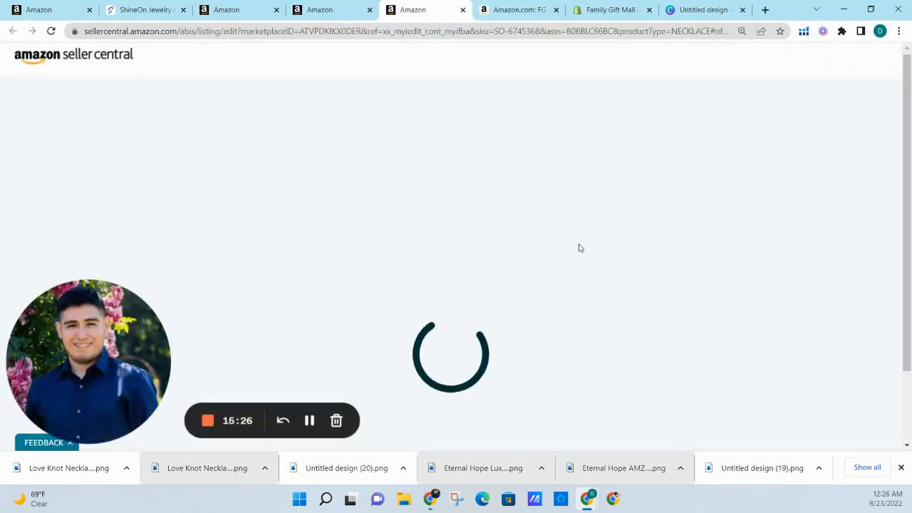
{"action": "left_click", "coordinate": [469, 288]}
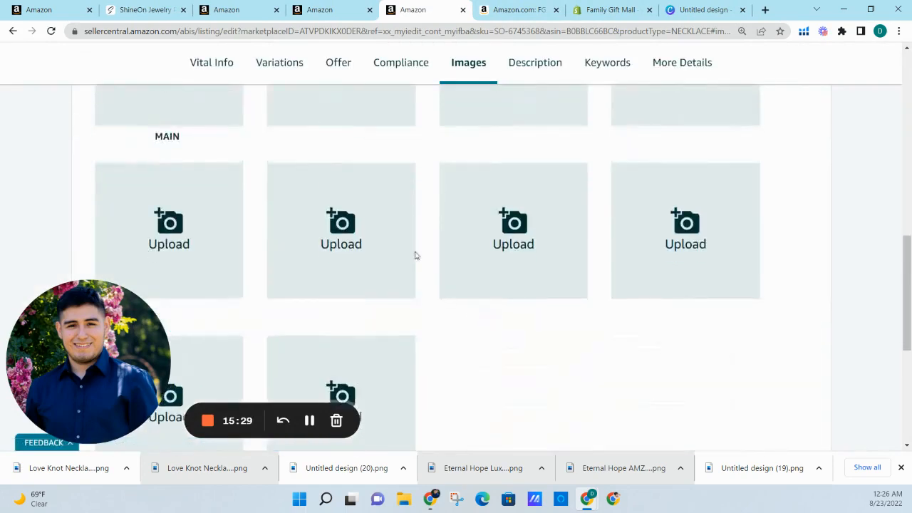
{"action": "left_click_drag", "start_coordinate": [113, 468], "coordinate": [186, 212]}
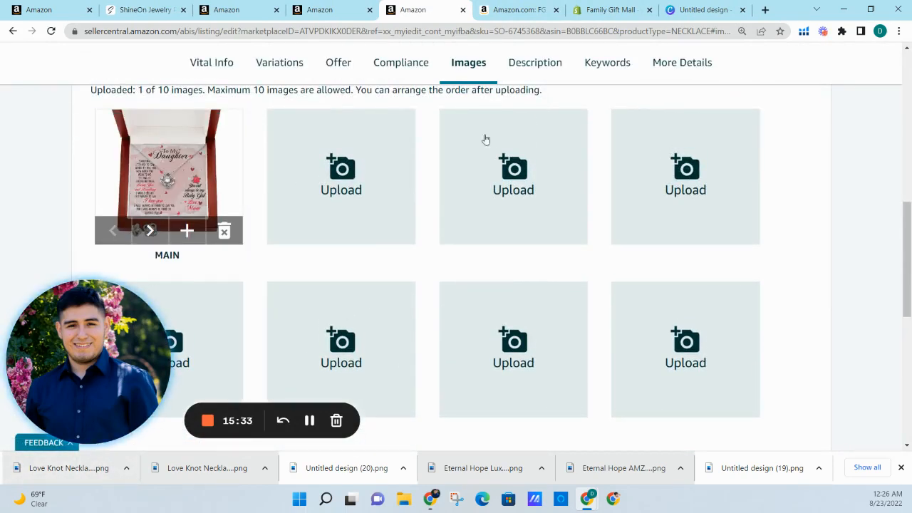
Save the LED Earrings Set variation's image change, dismiss the submission confirmation, and close the listing
{"action": "scroll", "coordinate": [783, 274], "scroll_direction": "down", "scroll_amount": 3}
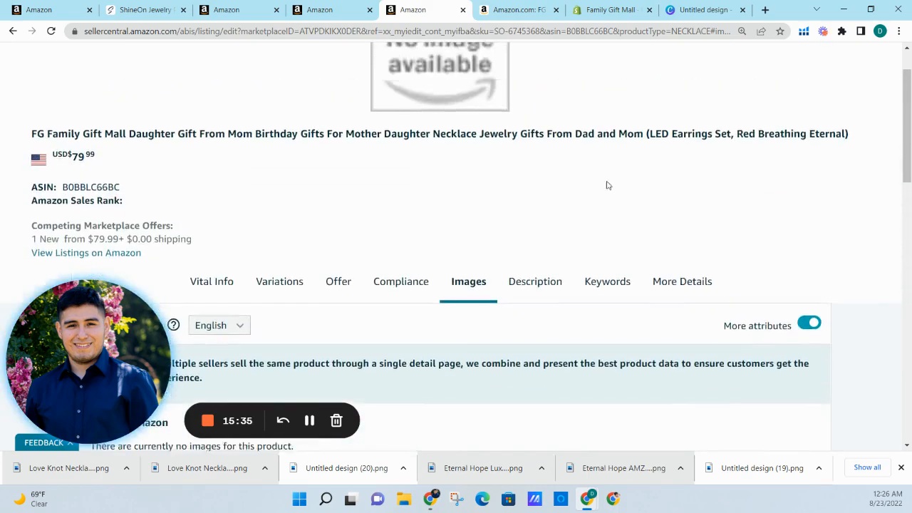
{"action": "scroll", "coordinate": [696, 196], "scroll_direction": "down", "scroll_amount": 10}
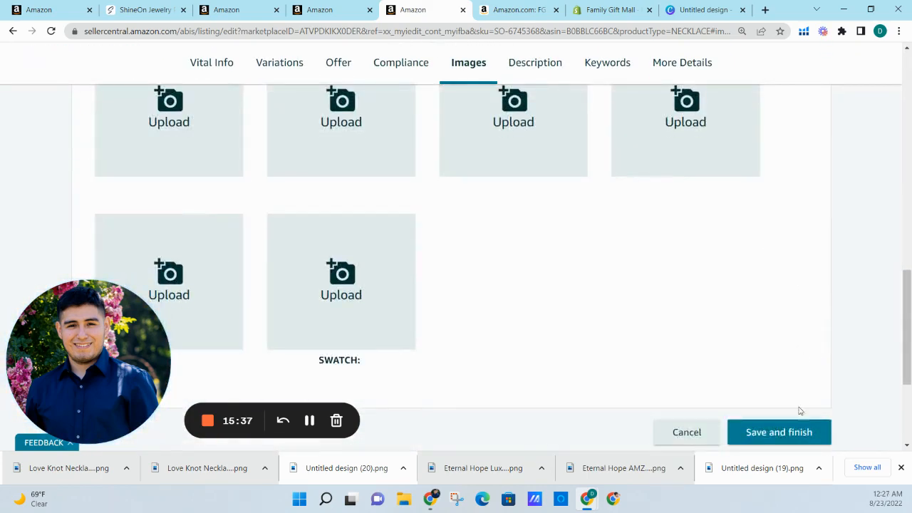
{"action": "left_click", "coordinate": [798, 433]}
{"action": "left_click", "coordinate": [619, 295]}
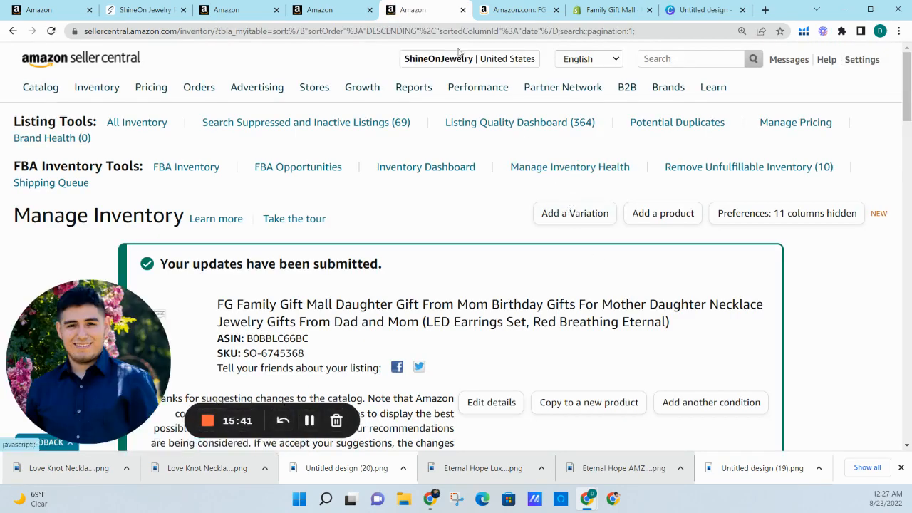
{"action": "left_click", "coordinate": [462, 10]}
Reload the live Amazon product page and view the LED Box style in the Red Breathing Eternal color
{"action": "left_click", "coordinate": [411, 6]}
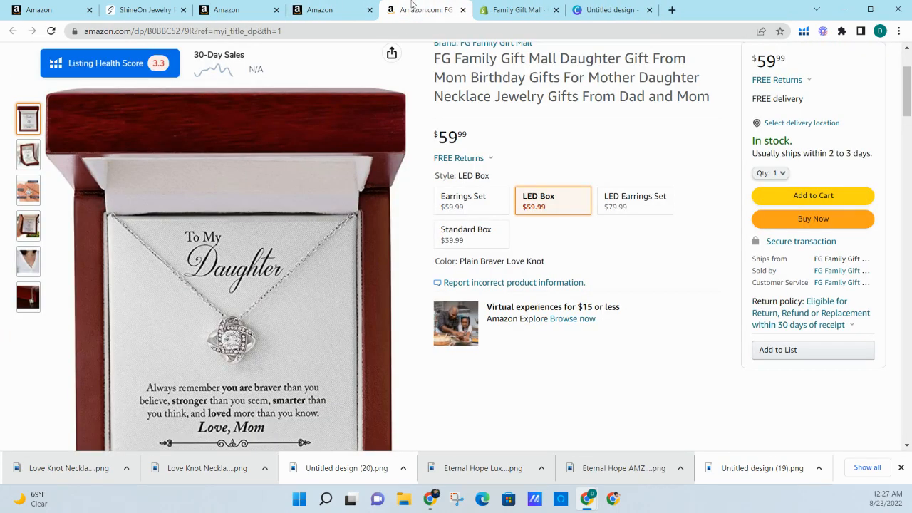
{"action": "scroll", "coordinate": [320, 67], "scroll_direction": "up", "scroll_amount": 2}
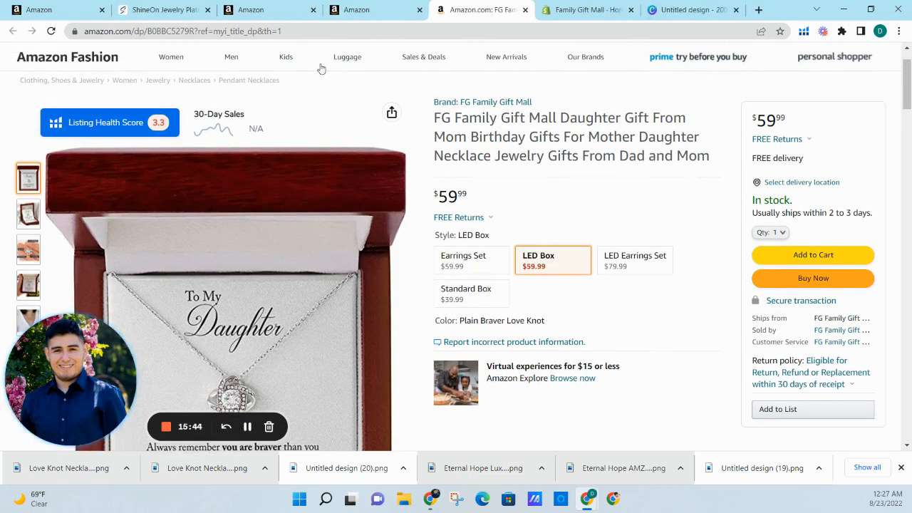
{"action": "left_click", "coordinate": [51, 32]}
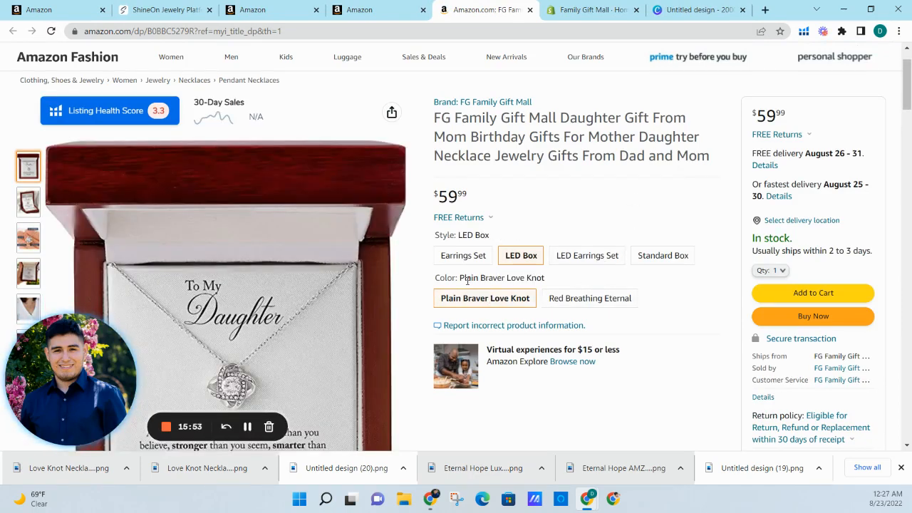
{"action": "left_click", "coordinate": [589, 300]}
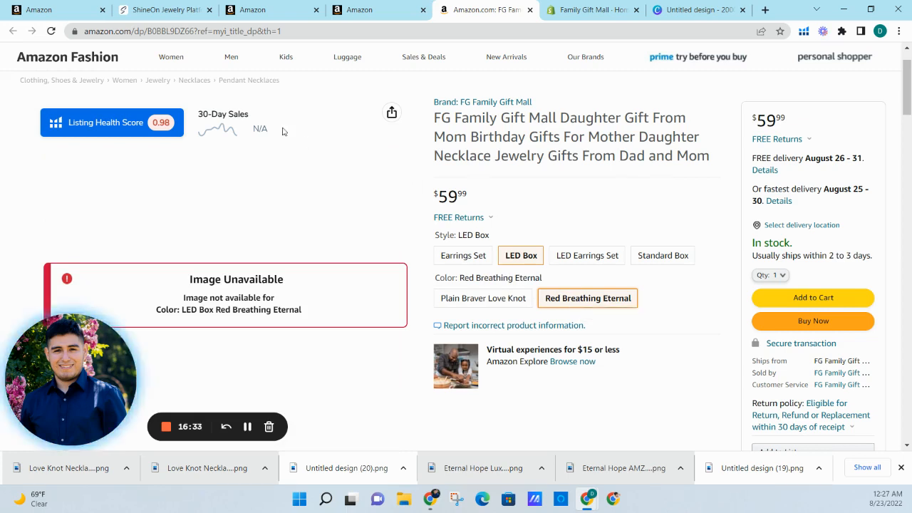
{"action": "left_click", "coordinate": [191, 31]}
{"action": "left_click", "coordinate": [197, 31]}
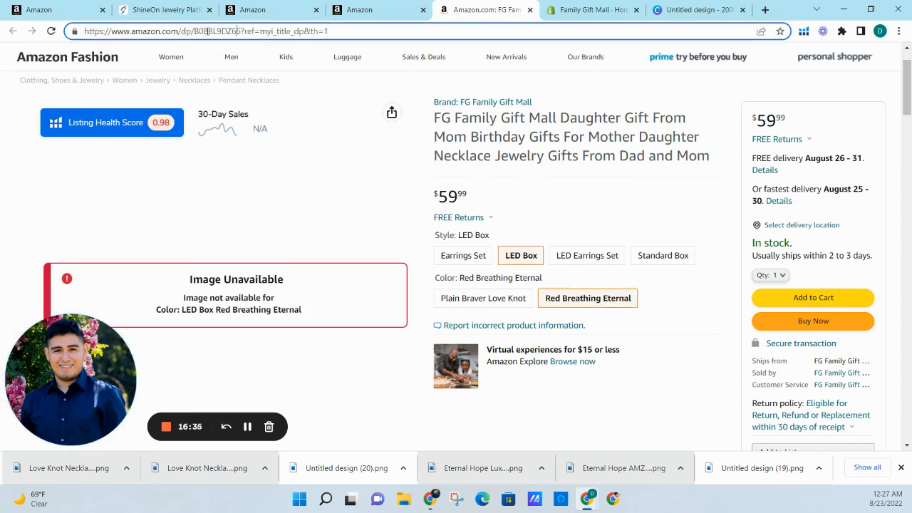
{"action": "double_click", "coordinate": [199, 31]}
{"action": "key", "text": "ctrl+c"}
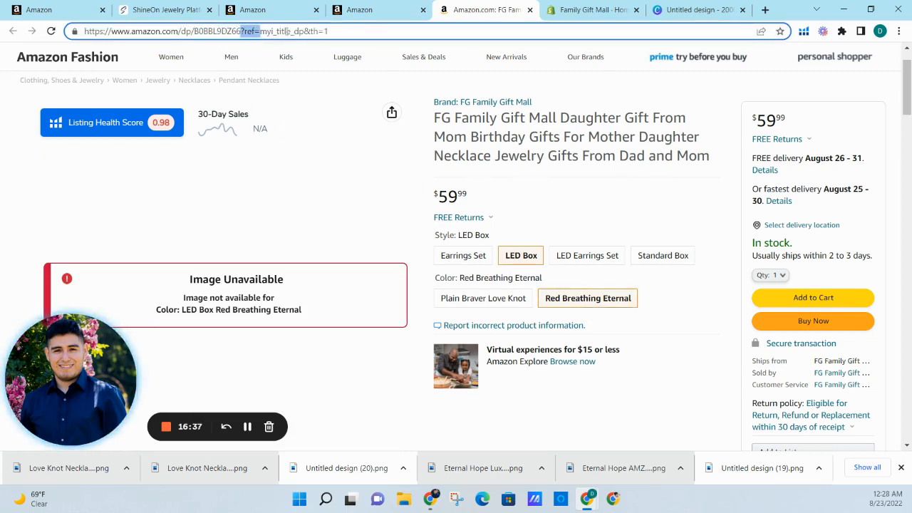
{"action": "key", "text": "BackSpace"}
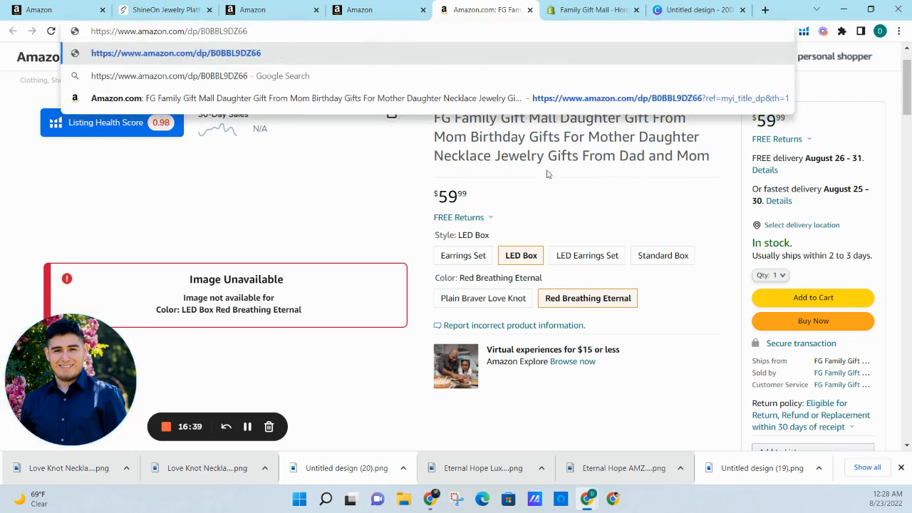
{"action": "key", "text": "Return"}
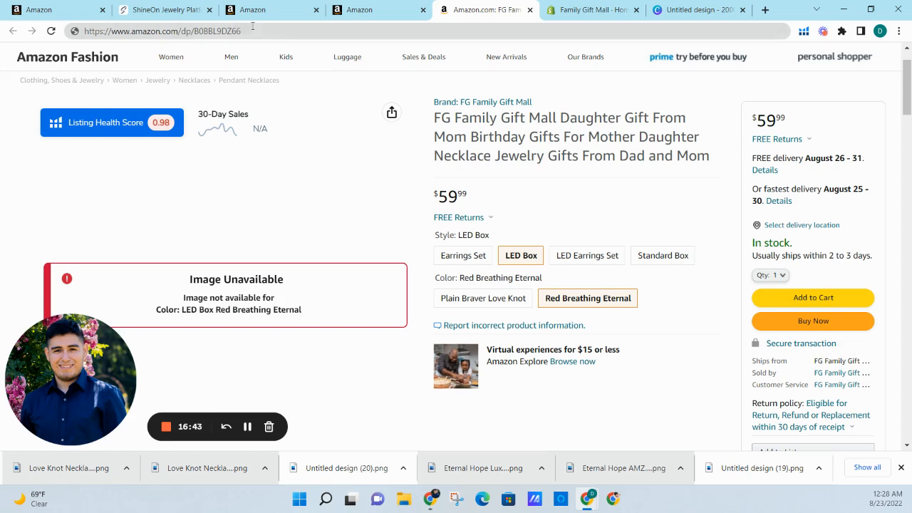
{"action": "left_click", "coordinate": [198, 31]}
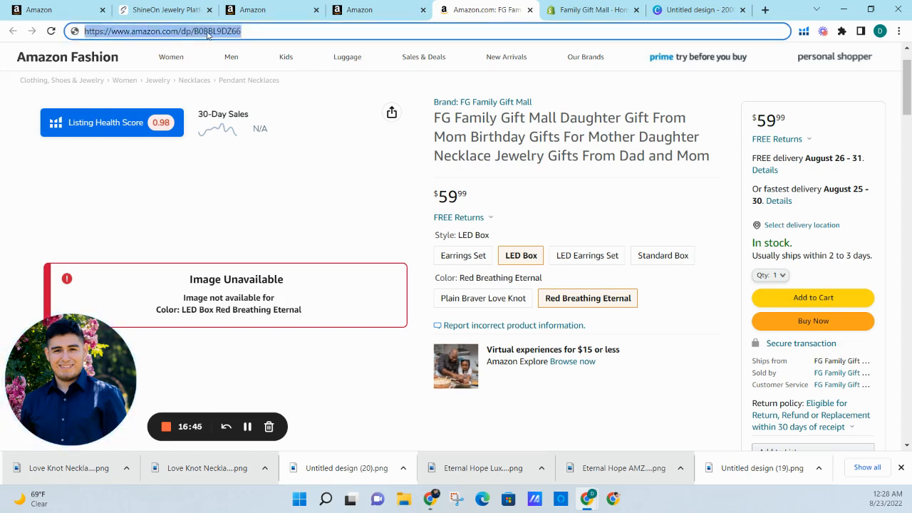
{"action": "left_click", "coordinate": [215, 31]}
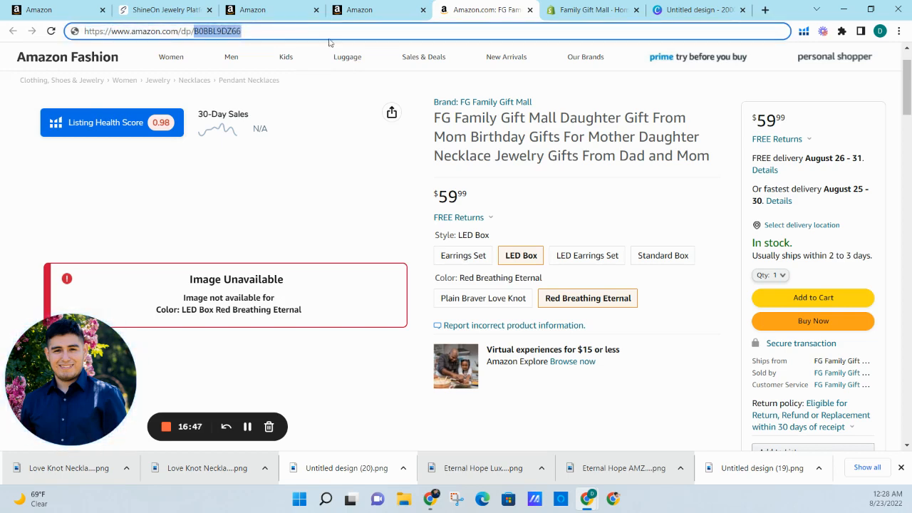
Search Amazon for the ASIN B0BBL9DZ66 of the LED Box, Red Breathing Eternal variation
{"action": "scroll", "coordinate": [548, 143], "scroll_direction": "up", "scroll_amount": 1}
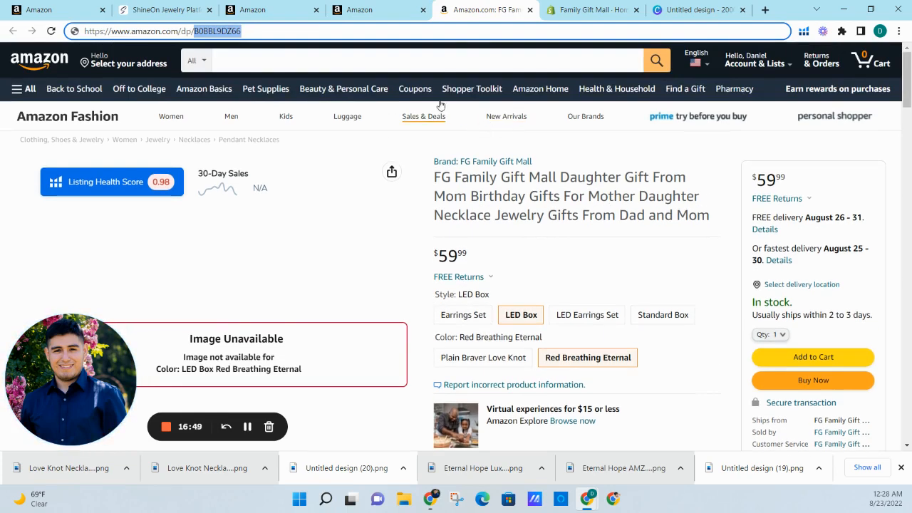
{"action": "left_click", "coordinate": [450, 68]}
{"action": "key", "text": "ctrl+v"}
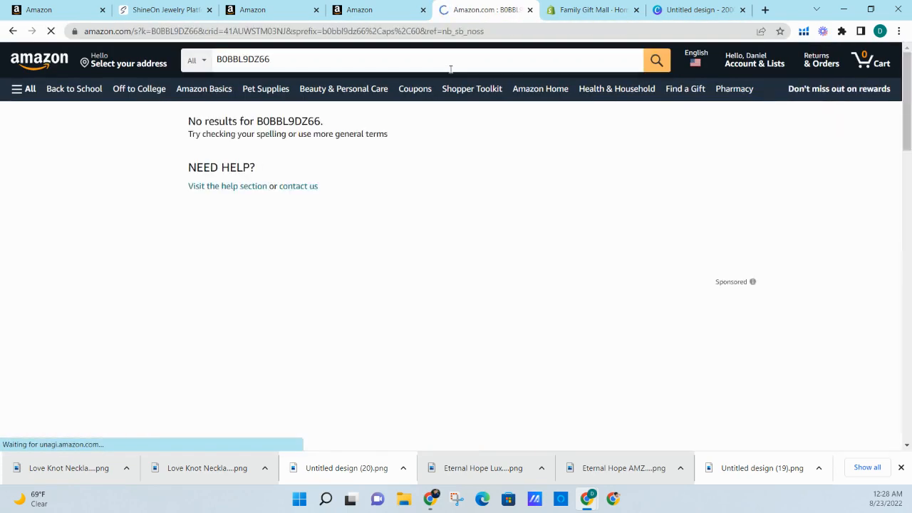
Return to the product page and select the Plain Braver Love Knot color in the Standard Box style
{"action": "left_click", "coordinate": [13, 30]}
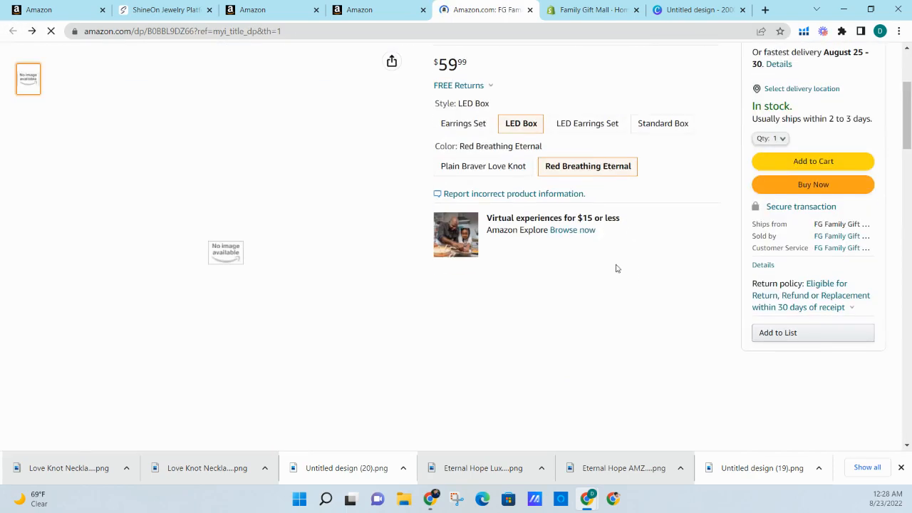
{"action": "left_click", "coordinate": [527, 284]}
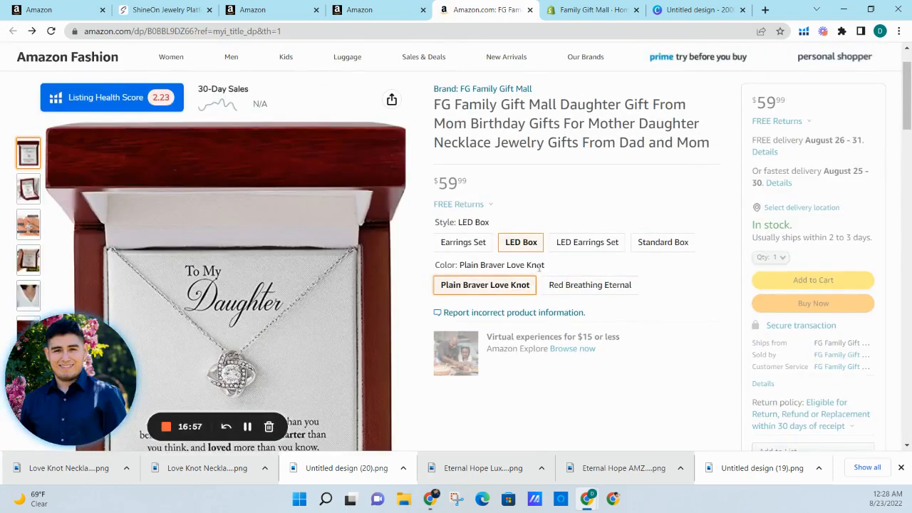
{"action": "left_click", "coordinate": [661, 243]}
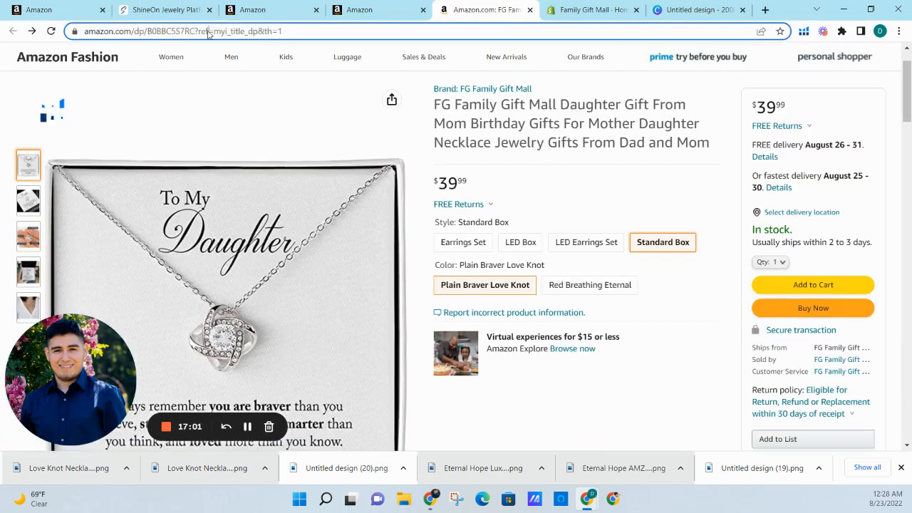
{"action": "double_click", "coordinate": [207, 31]}
{"action": "left_click", "coordinate": [243, 31]}
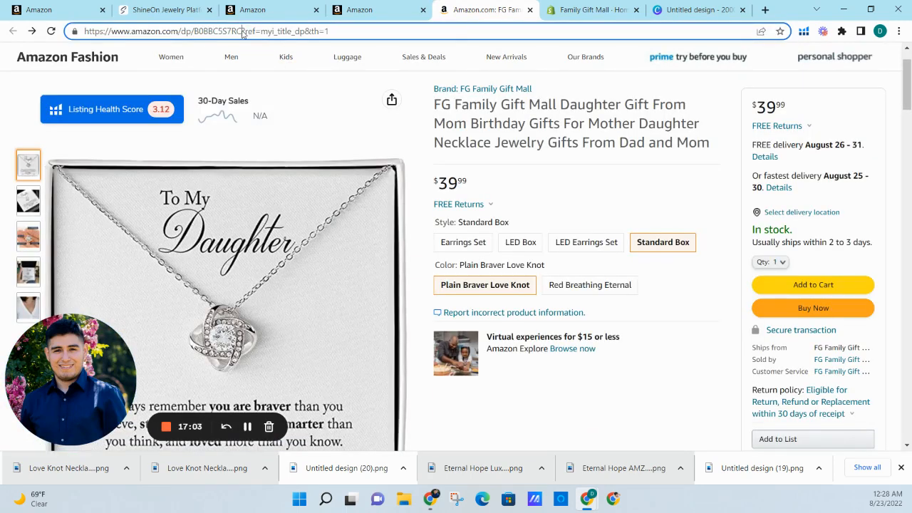
{"action": "left_click_drag", "start_coordinate": [243, 31], "coordinate": [335, 31]}
{"action": "key", "text": "BackSpace"}
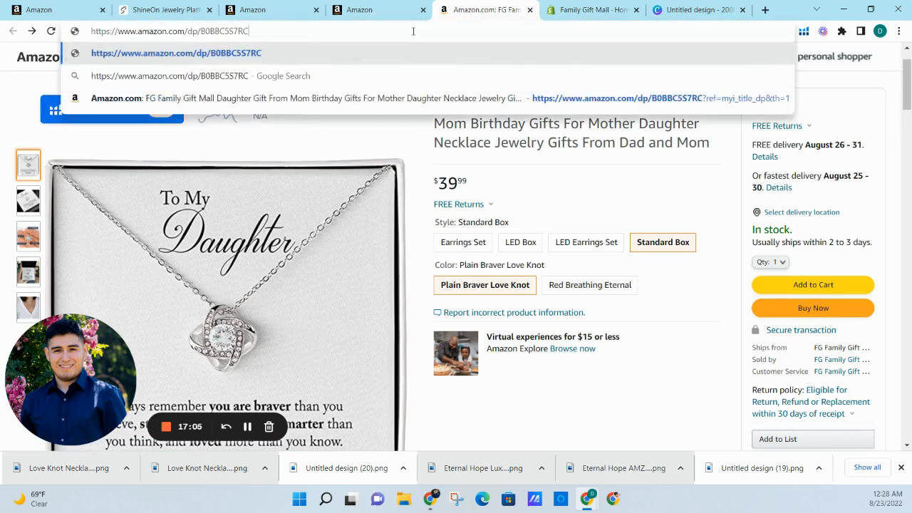
{"action": "key", "text": "ctrl+shift+Left"}
{"action": "key", "text": "ctrl+c"}
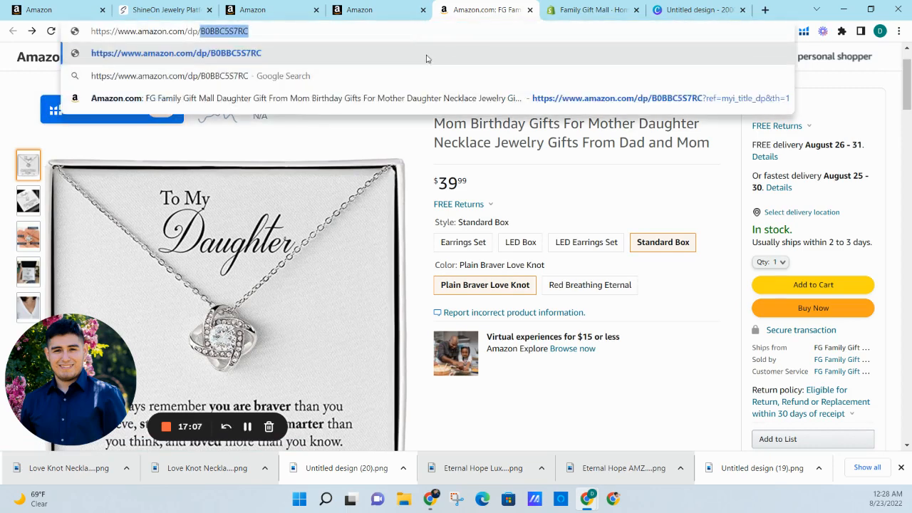
{"action": "key", "text": "Return"}
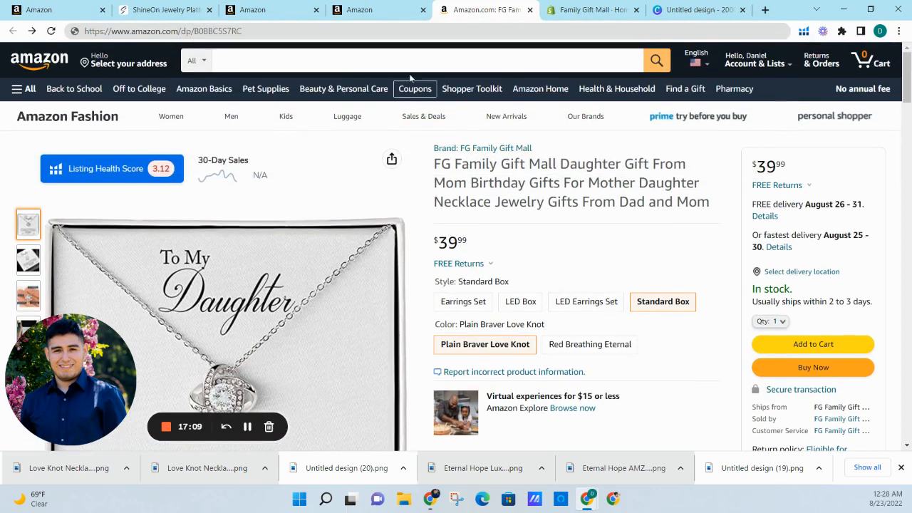
Search Amazon for the ASIN B0BBC5S7RC and examine how the product is displayed in the results
{"action": "left_click", "coordinate": [418, 52]}
{"action": "key", "text": "ctrl+v"}
{"action": "key", "text": "Return"}
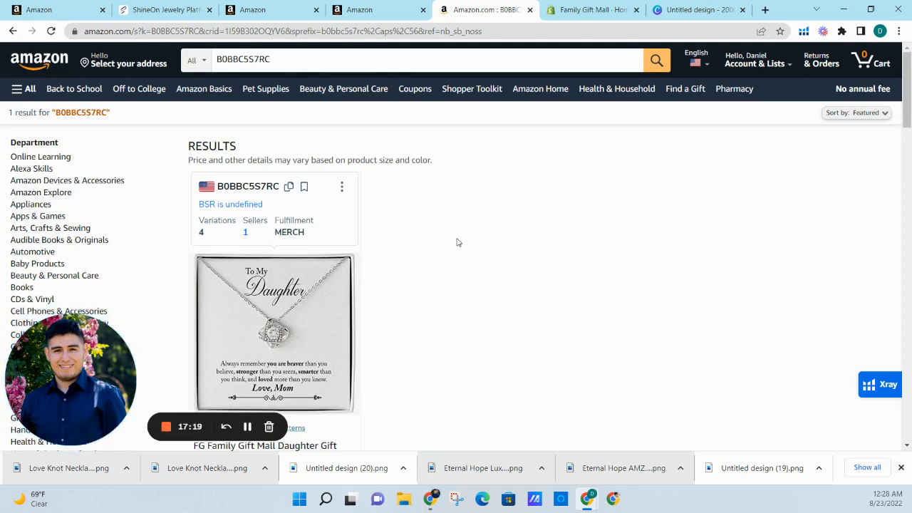
{"action": "scroll", "coordinate": [449, 242], "scroll_direction": "down", "scroll_amount": 1}
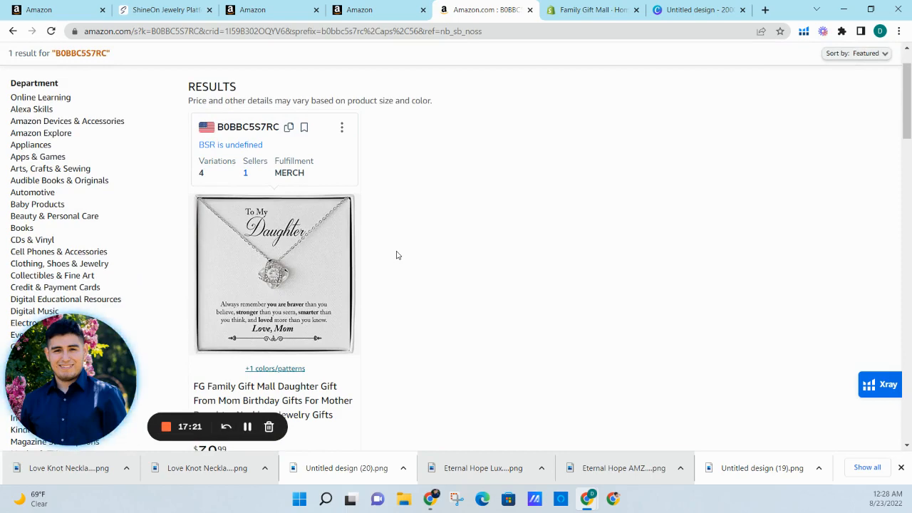
{"action": "scroll", "coordinate": [392, 257], "scroll_direction": "down", "scroll_amount": 1}
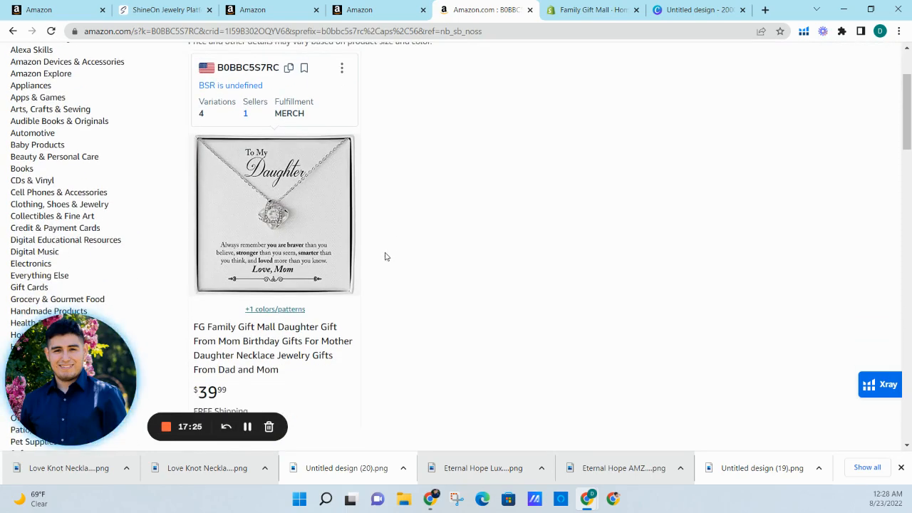
{"action": "scroll", "coordinate": [389, 255], "scroll_direction": "up", "scroll_amount": 2}
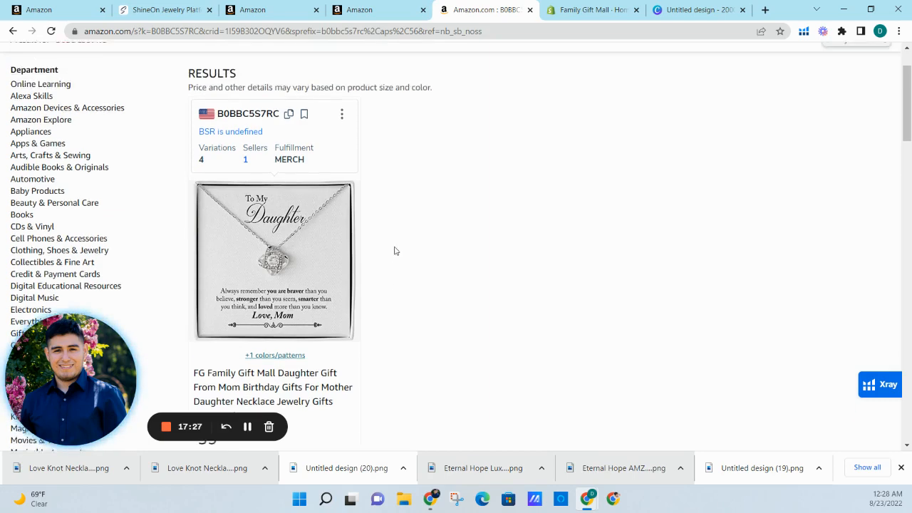
Open the daughter necklace product page from the search results and view its Standard Box style in the Red Breathing Eternal color
{"action": "scroll", "coordinate": [322, 251], "scroll_direction": "down", "scroll_amount": 2}
{"action": "left_click", "coordinate": [322, 251]}
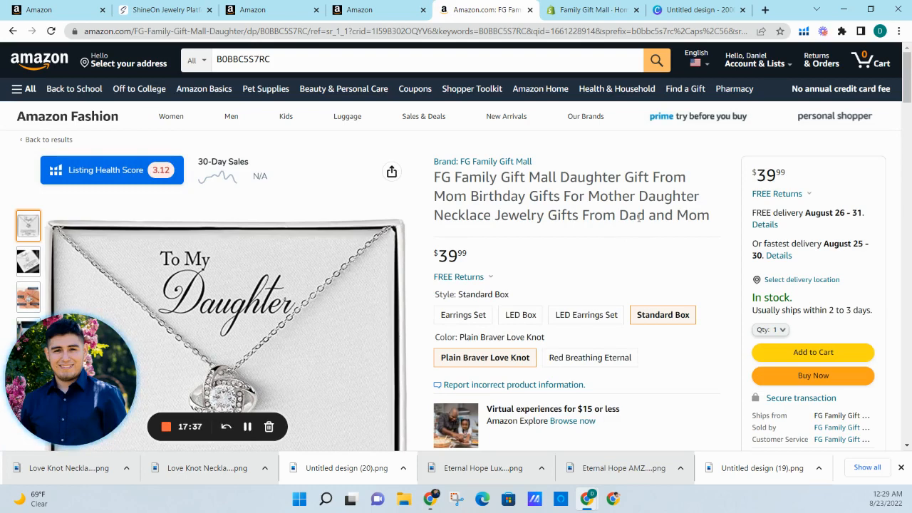
{"action": "scroll", "coordinate": [630, 221], "scroll_direction": "down", "scroll_amount": 1}
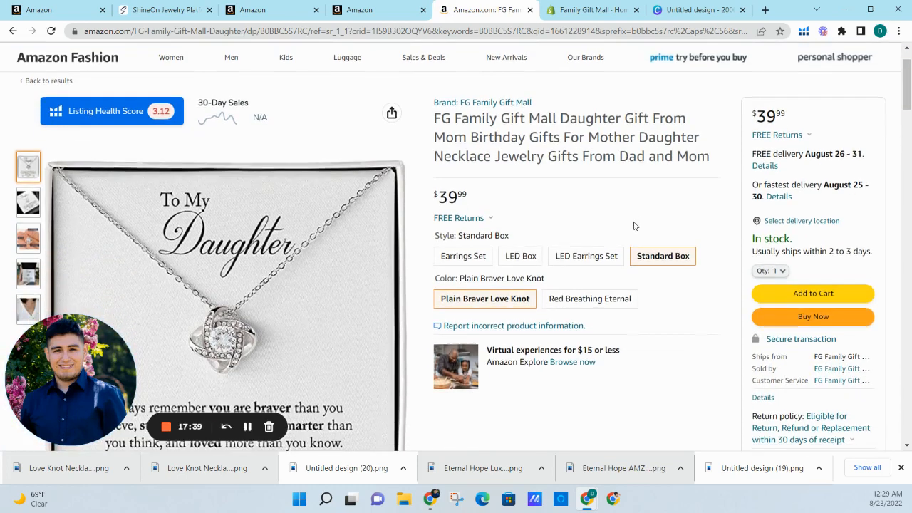
{"action": "left_click", "coordinate": [599, 299]}
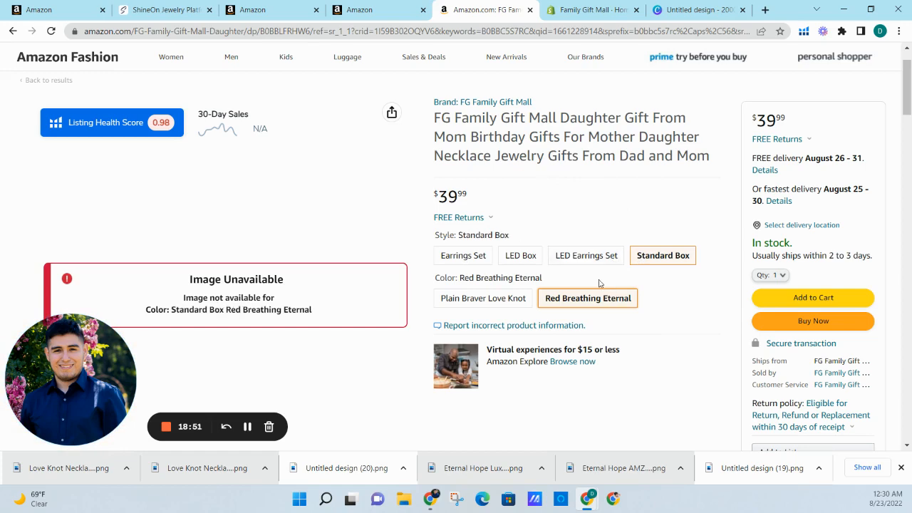
View the LED Earrings Set in both colors and finish on the Earrings Set style in Plain Braver Love Knot
{"action": "left_click", "coordinate": [568, 259]}
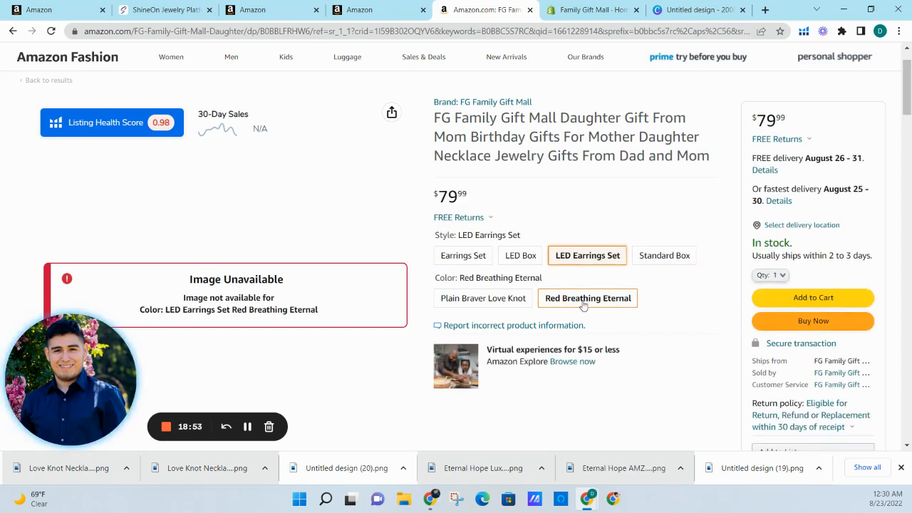
{"action": "left_click", "coordinate": [489, 298]}
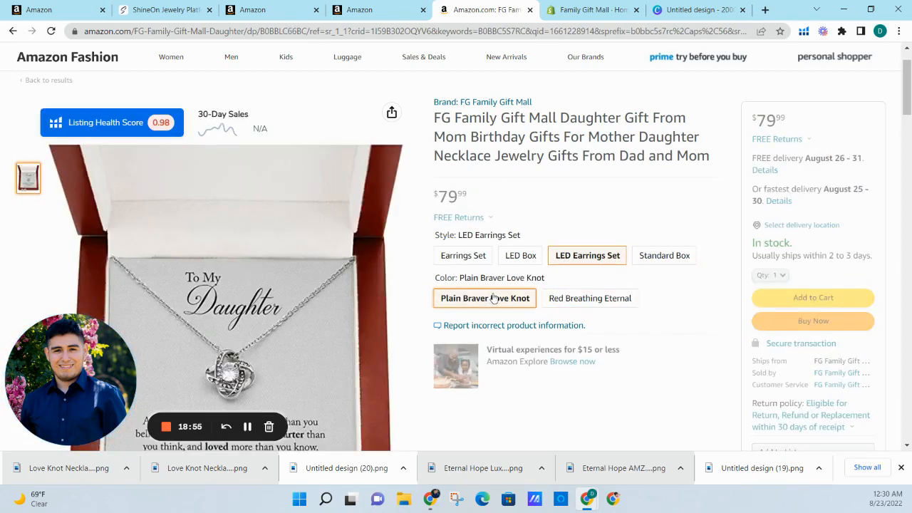
{"action": "left_click", "coordinate": [477, 261]}
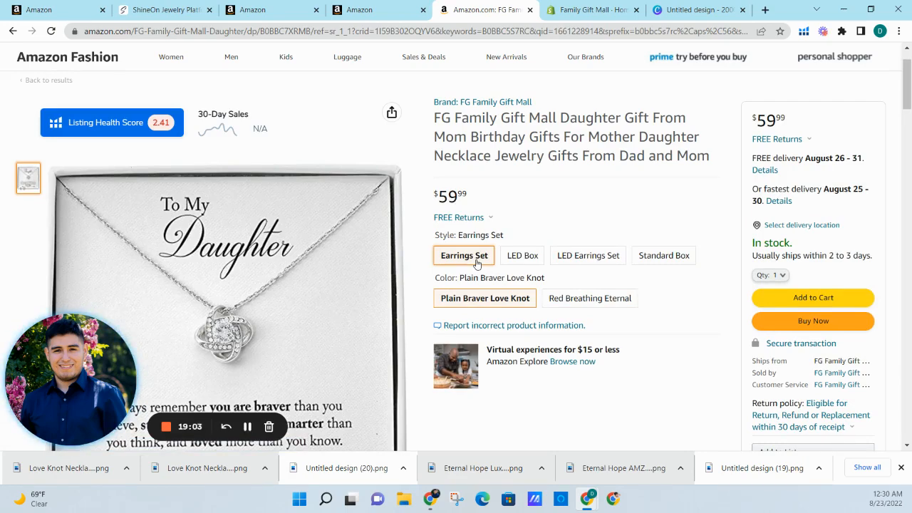
Examine the sponsored recommendations on the Earrings Set product page and return to its style and color options
{"action": "scroll", "coordinate": [570, 207], "scroll_direction": "down", "scroll_amount": 15}
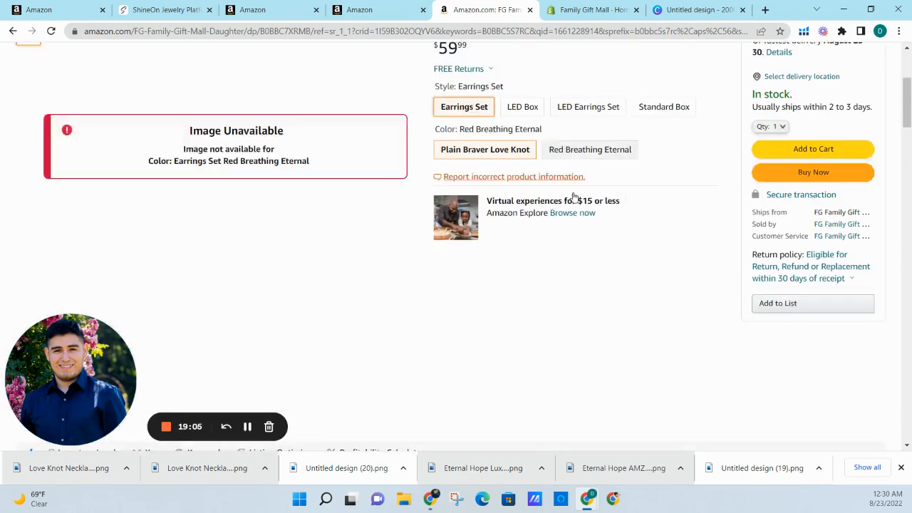
{"action": "scroll", "coordinate": [589, 209], "scroll_direction": "down", "scroll_amount": 10}
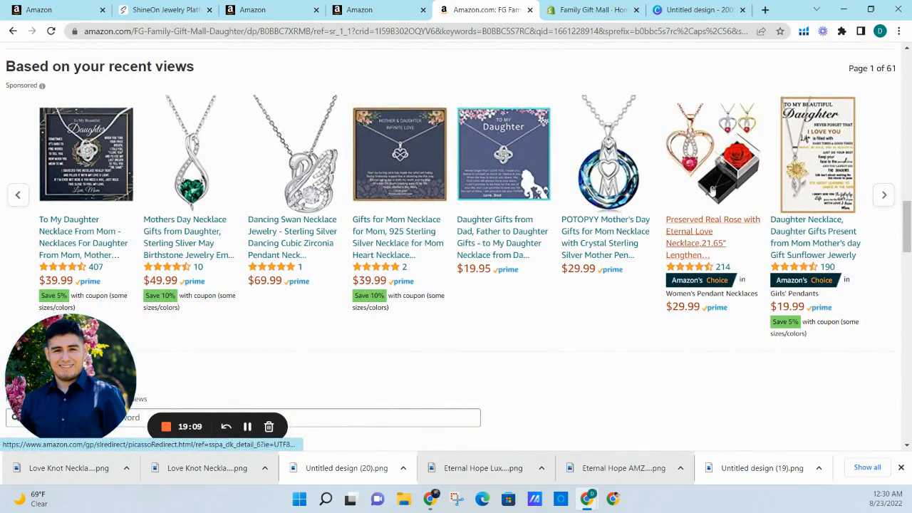
{"action": "scroll", "coordinate": [265, 145], "scroll_direction": "up", "scroll_amount": 20}
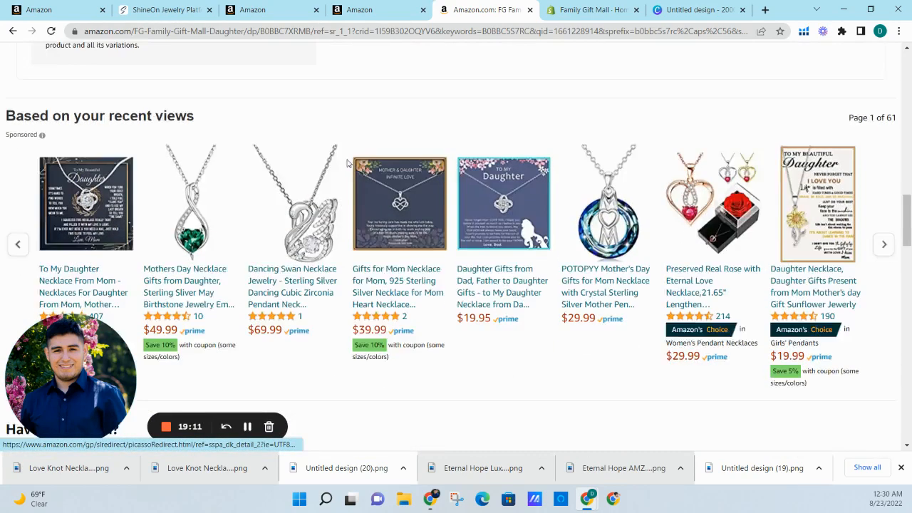
{"action": "scroll", "coordinate": [499, 179], "scroll_direction": "down", "scroll_amount": 2}
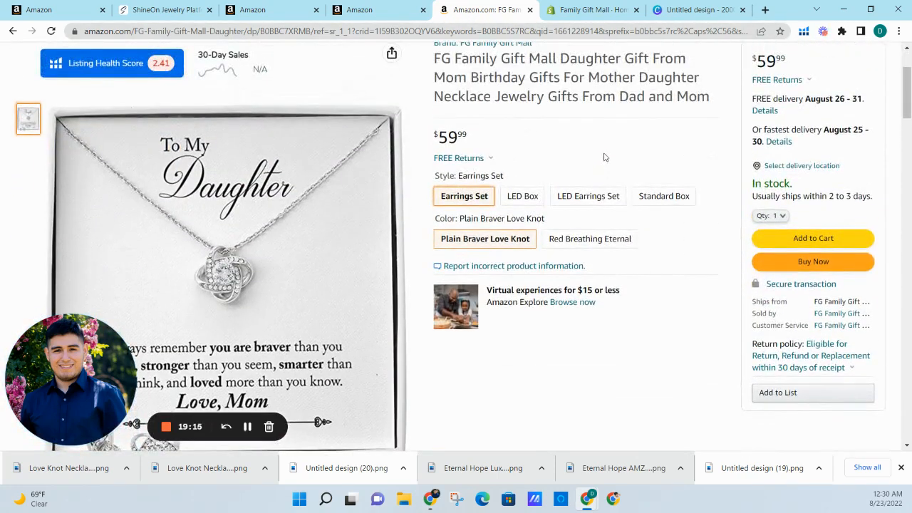
Compare the prices of the box and earring styles in Plain Braver Love Knot, starting with Standard Box and ending on Earrings Set
{"action": "left_click", "coordinate": [681, 194]}
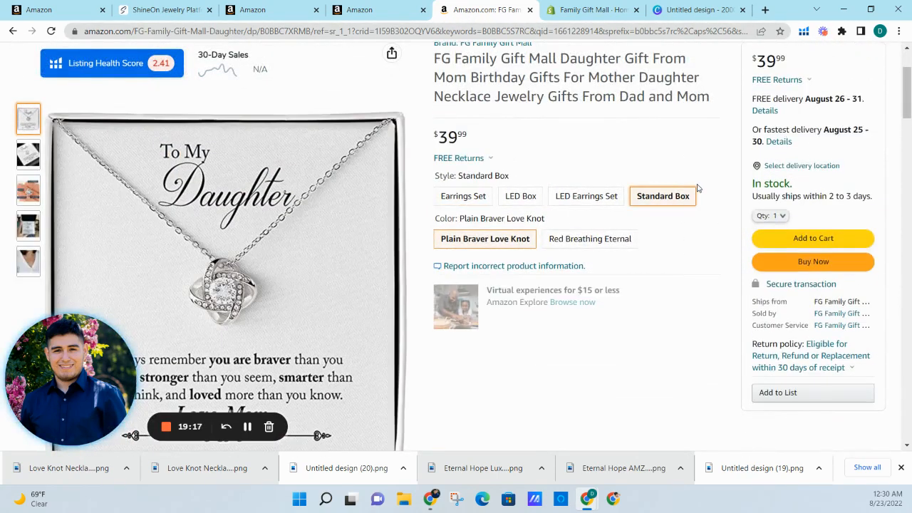
{"action": "scroll", "coordinate": [496, 191], "scroll_direction": "up", "scroll_amount": 1}
{"action": "mouse_move", "coordinate": [458, 196]}
{"action": "left_mouse_down"}
{"action": "mouse_move", "coordinate": [436, 196]}
{"action": "mouse_move", "coordinate": [500, 198]}
{"action": "left_mouse_up"}
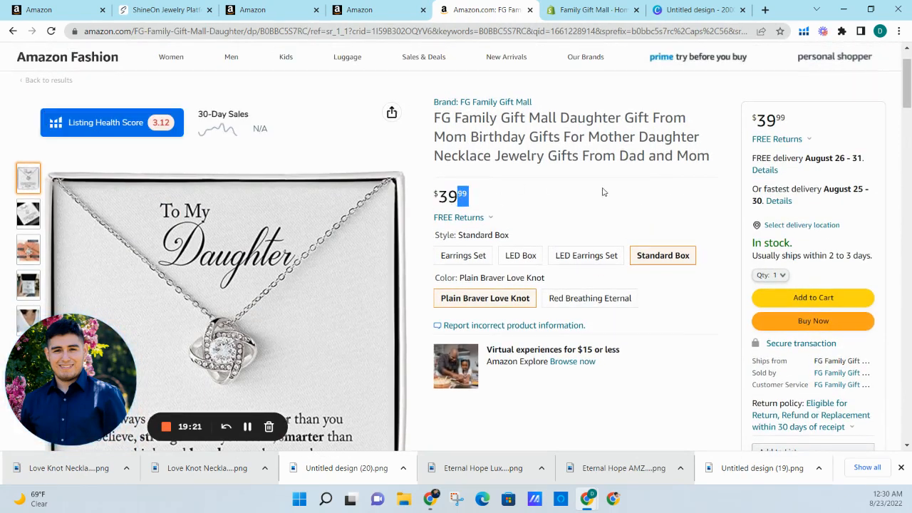
{"action": "left_click", "coordinate": [609, 258]}
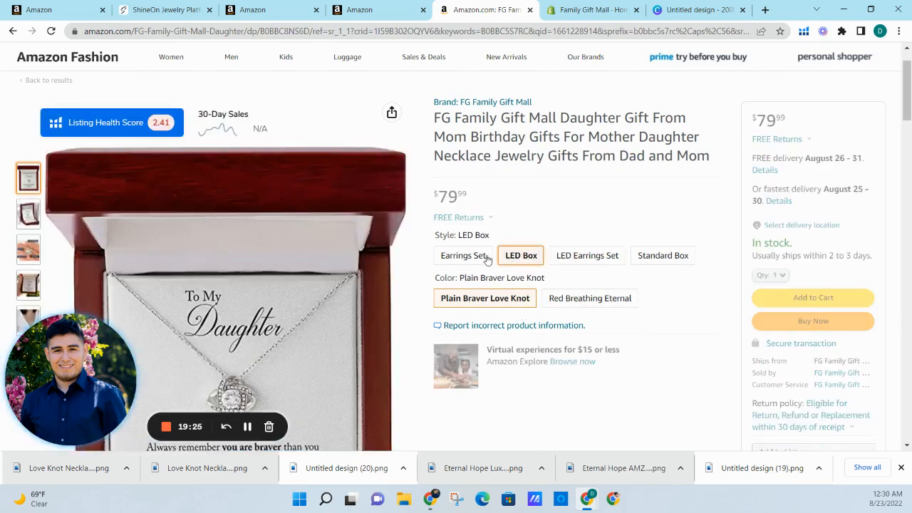
{"action": "left_click", "coordinate": [463, 256]}
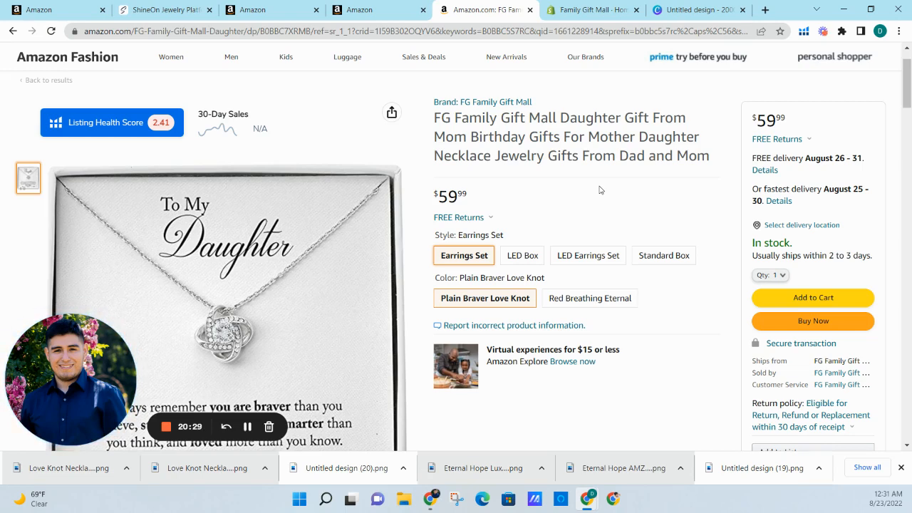
Review the Earrings Set listing, select the Red Breathing Eternal color and highlight the full product title
{"action": "scroll", "coordinate": [574, 189], "scroll_direction": "down", "scroll_amount": 1}
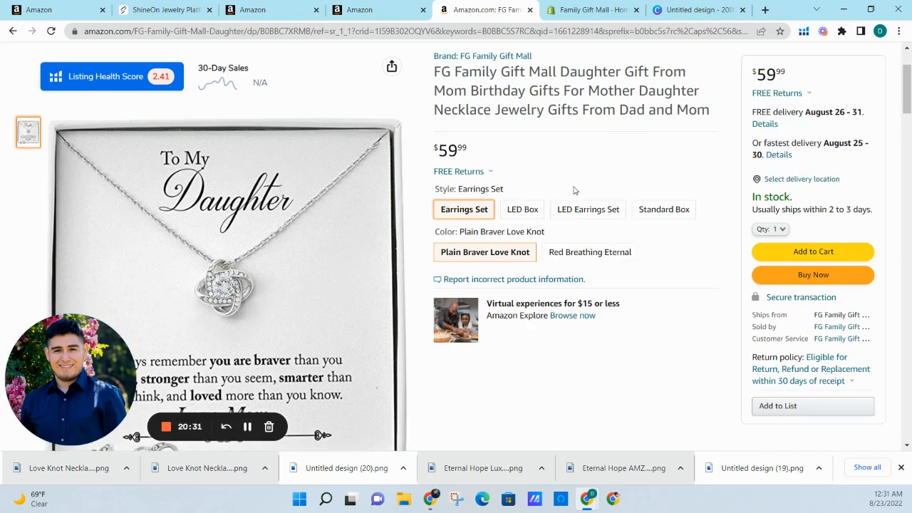
{"action": "scroll", "coordinate": [581, 206], "scroll_direction": "up", "scroll_amount": 1}
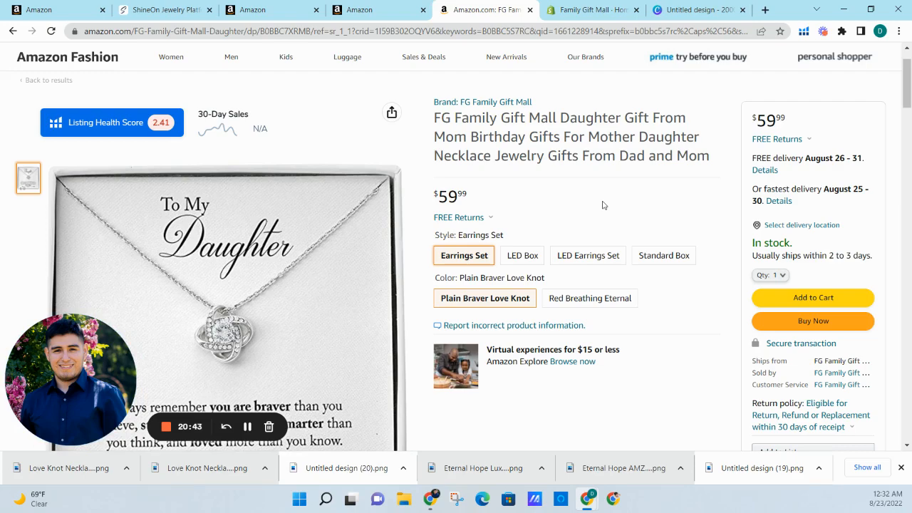
{"action": "scroll", "coordinate": [543, 209], "scroll_direction": "down", "scroll_amount": 2}
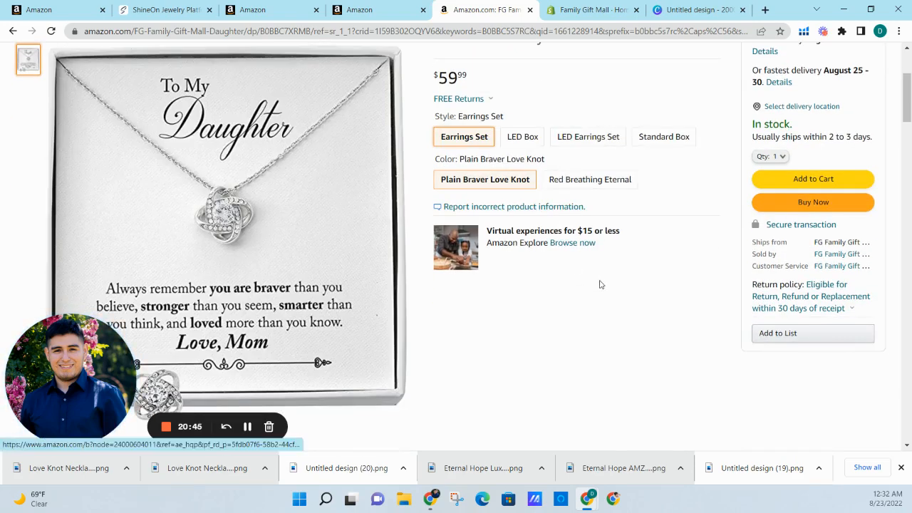
{"action": "scroll", "coordinate": [606, 281], "scroll_direction": "up", "scroll_amount": 1}
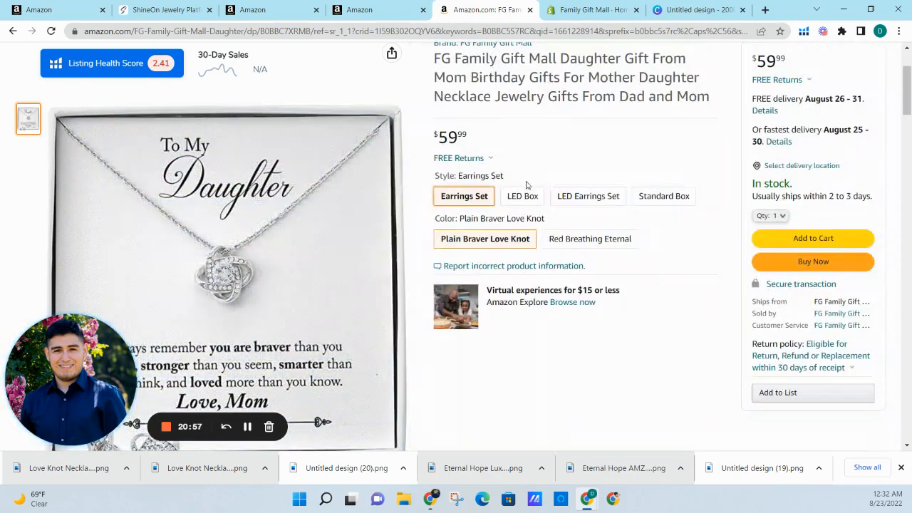
{"action": "left_click", "coordinate": [577, 240]}
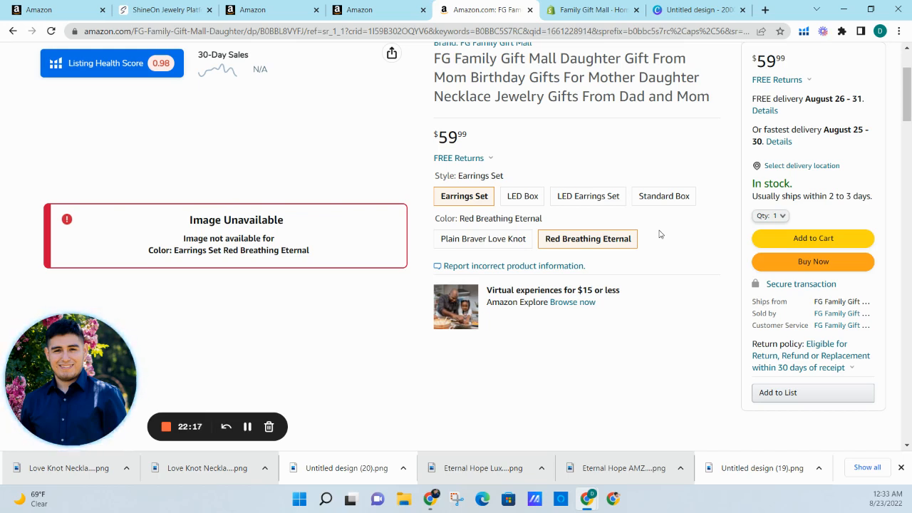
{"action": "scroll", "coordinate": [660, 234], "scroll_direction": "up", "scroll_amount": 2}
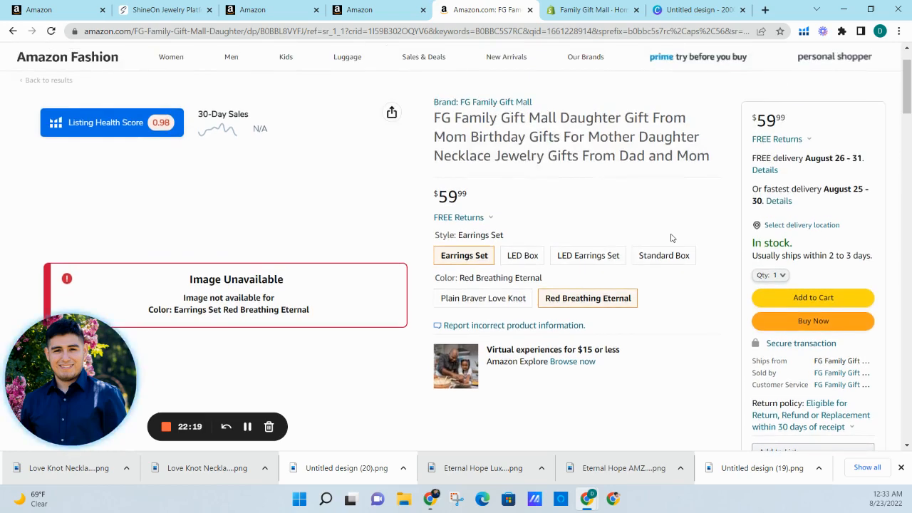
{"action": "triple_click", "coordinate": [610, 155]}
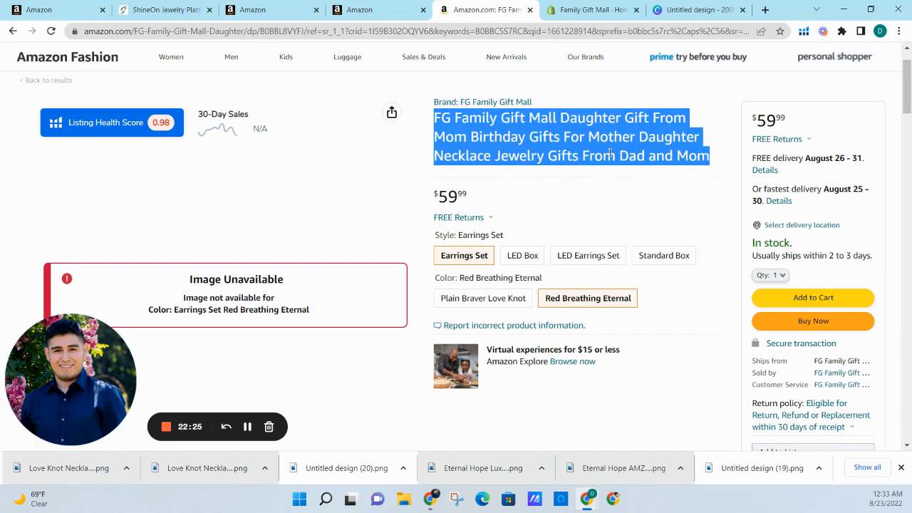
Switch to ShineOn and open the TO MY DAUGHTER BREATHING LOVE KNOT EARRING & NECKLACE GIFT SET product in Shopify
{"action": "left_click", "coordinate": [396, 10]}
{"action": "left_click", "coordinate": [463, 8]}
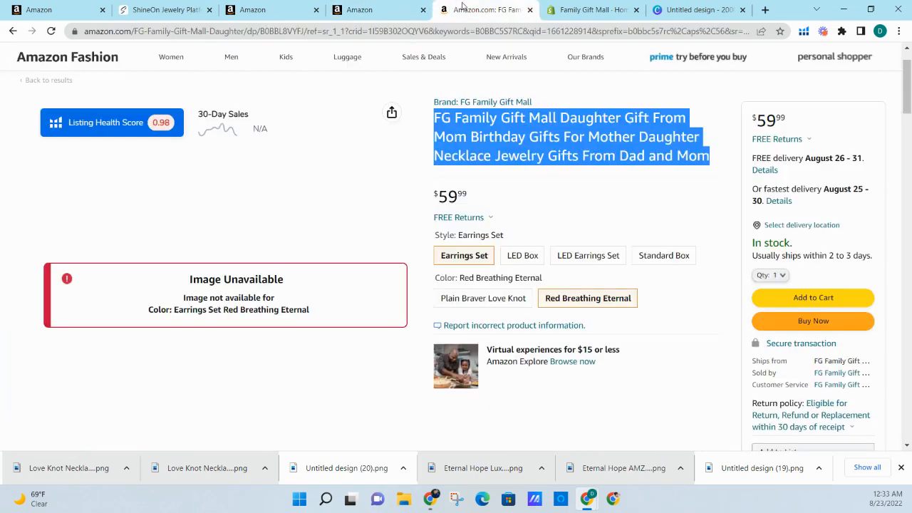
{"action": "left_click", "coordinate": [386, 6]}
{"action": "left_click", "coordinate": [268, 6]}
{"action": "left_click", "coordinate": [187, 6]}
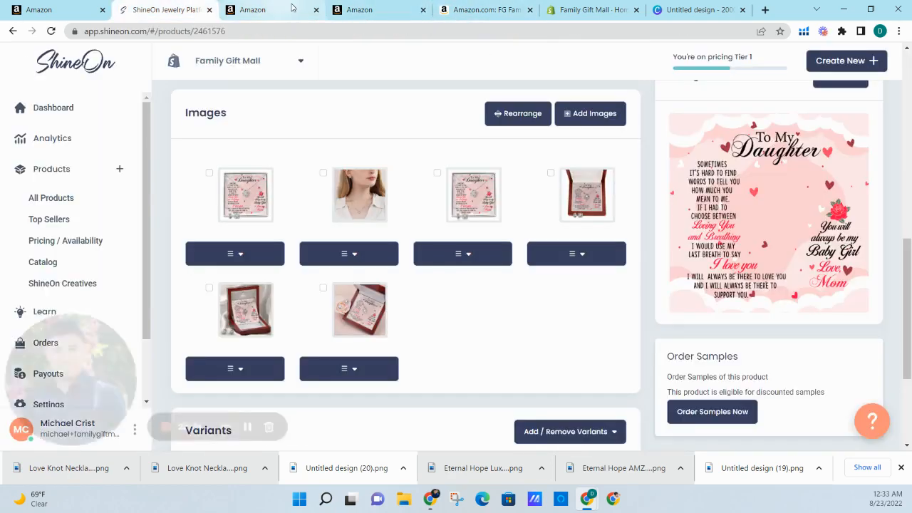
{"action": "scroll", "coordinate": [656, 139], "scroll_direction": "up", "scroll_amount": 10}
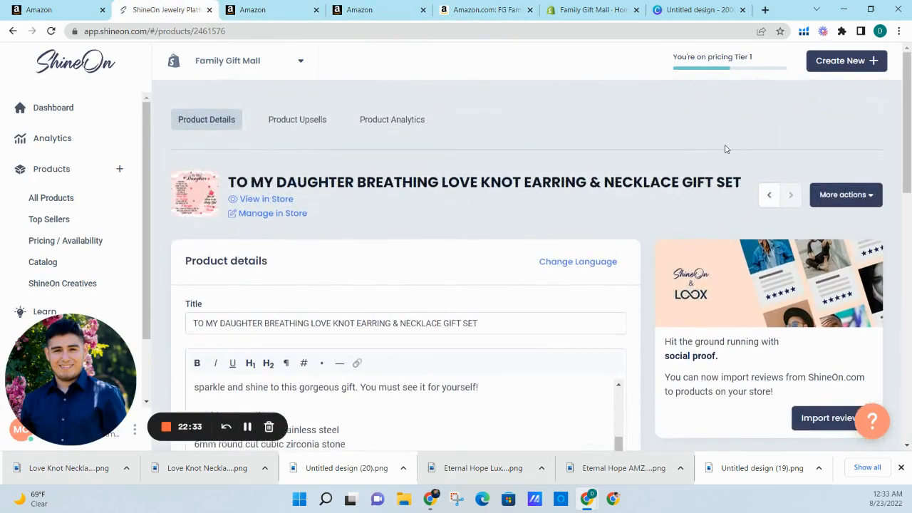
{"action": "scroll", "coordinate": [820, 151], "scroll_direction": "down", "scroll_amount": 1}
{"action": "left_click", "coordinate": [846, 135]}
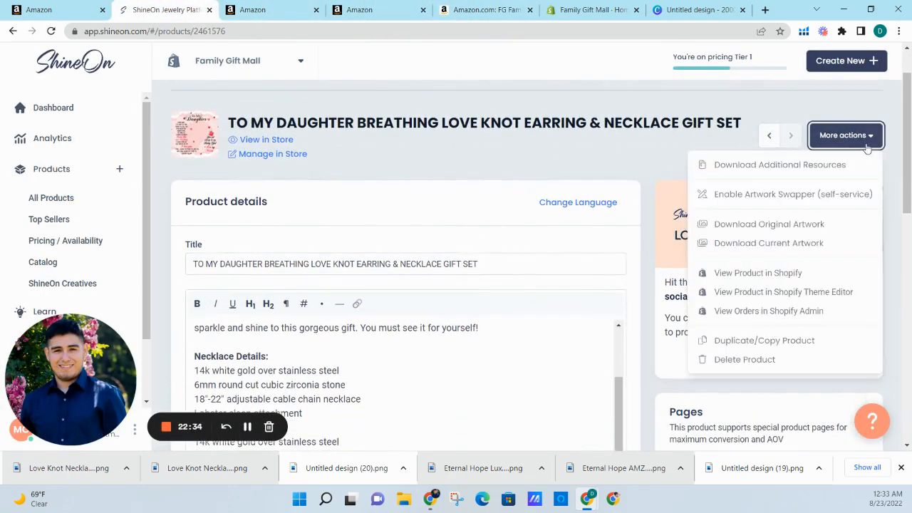
{"action": "left_click", "coordinate": [791, 273]}
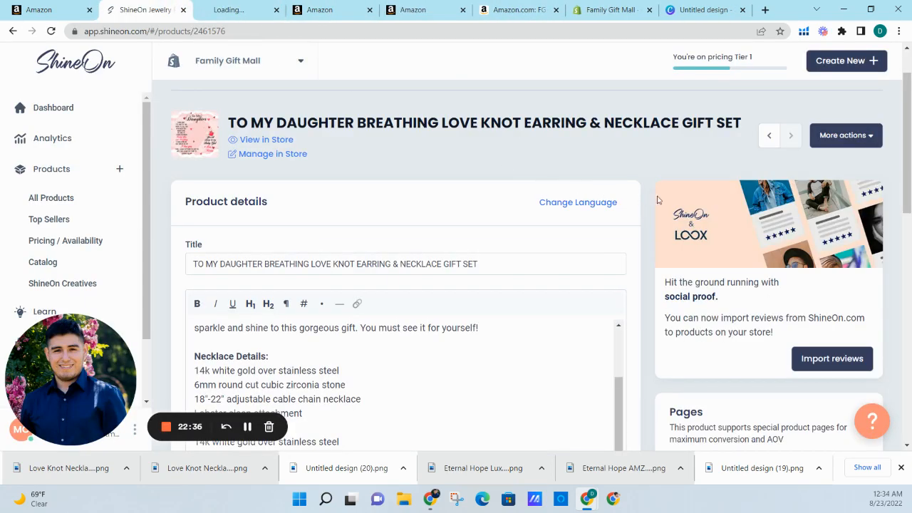
Go to the previous ShineOn product, TO MY DAUGHTER BREATHING ETERNAL NECKLACE GIFT SET, and open it in Shopify
{"action": "left_click", "coordinate": [769, 140]}
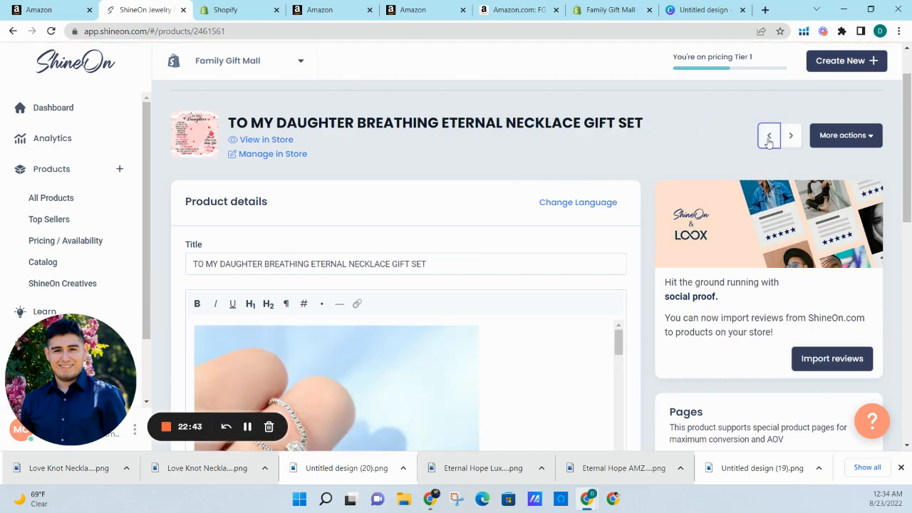
{"action": "left_click", "coordinate": [845, 135]}
{"action": "left_click", "coordinate": [806, 273]}
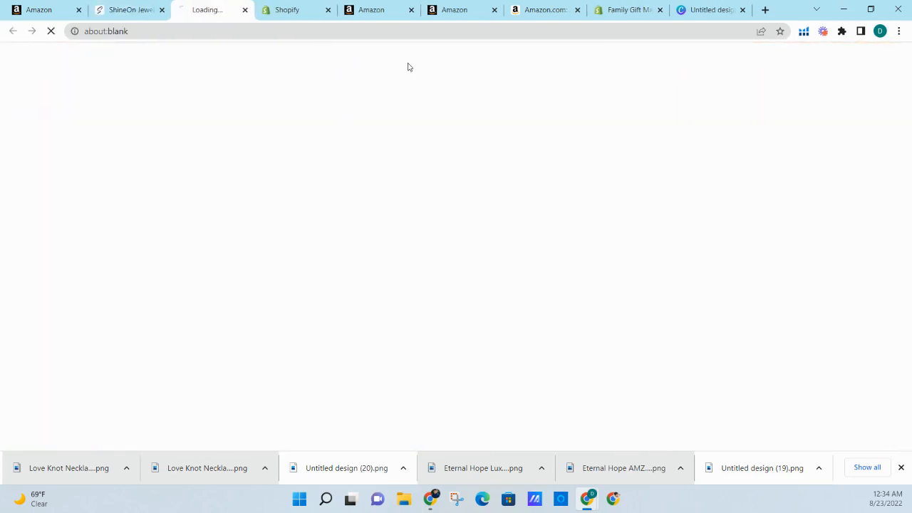
Switch to the love knot earring and necklace set in Shopify, add Amazon by CedCommerce to its sales channels and save the product
{"action": "left_click", "coordinate": [317, 8]}
{"action": "scroll", "coordinate": [693, 152], "scroll_direction": "down", "scroll_amount": 4}
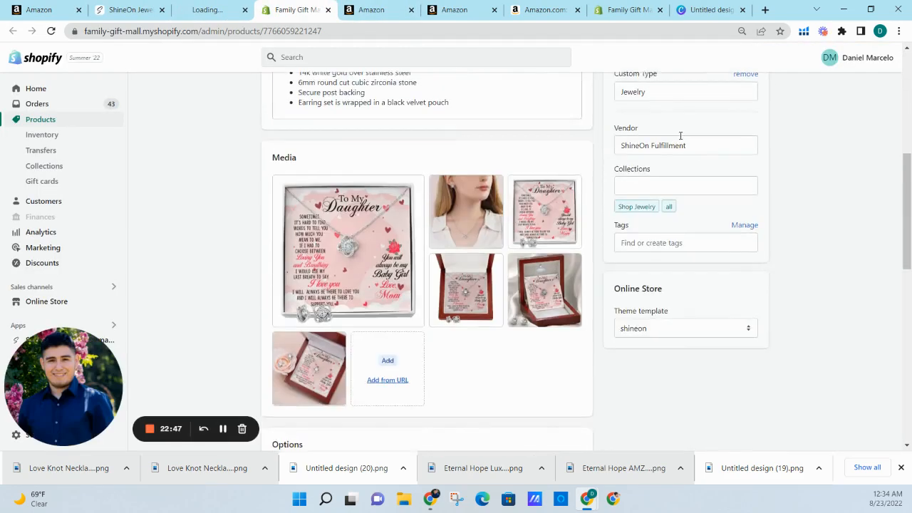
{"action": "scroll", "coordinate": [682, 135], "scroll_direction": "up", "scroll_amount": 2}
{"action": "scroll", "coordinate": [699, 143], "scroll_direction": "down", "scroll_amount": 1}
{"action": "scroll", "coordinate": [698, 145], "scroll_direction": "down", "scroll_amount": 3}
{"action": "scroll", "coordinate": [684, 135], "scroll_direction": "up", "scroll_amount": 6}
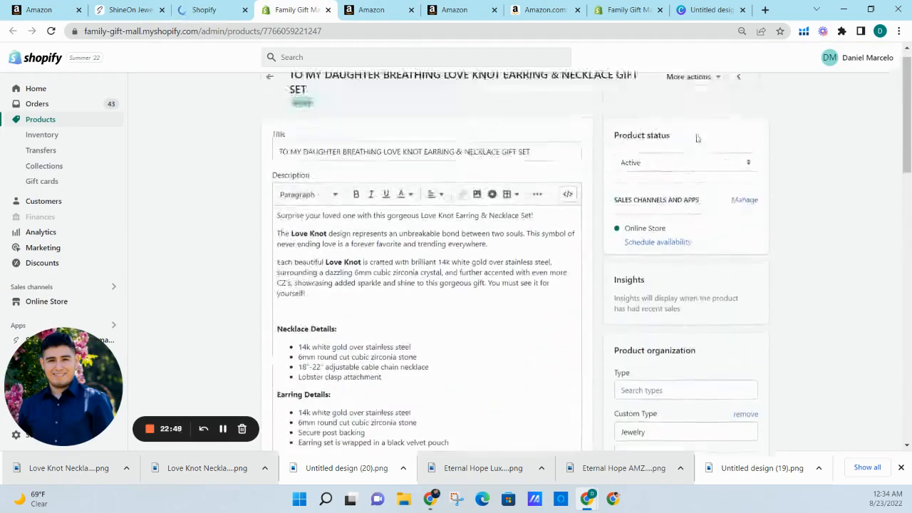
{"action": "scroll", "coordinate": [711, 118], "scroll_direction": "down", "scroll_amount": 2}
{"action": "scroll", "coordinate": [742, 214], "scroll_direction": "up", "scroll_amount": 1}
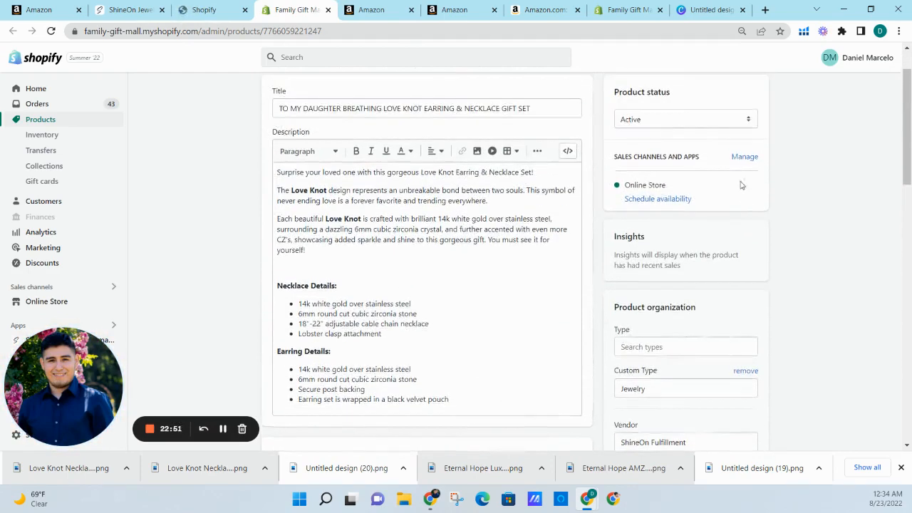
{"action": "left_click", "coordinate": [744, 156]}
{"action": "left_click", "coordinate": [377, 330]}
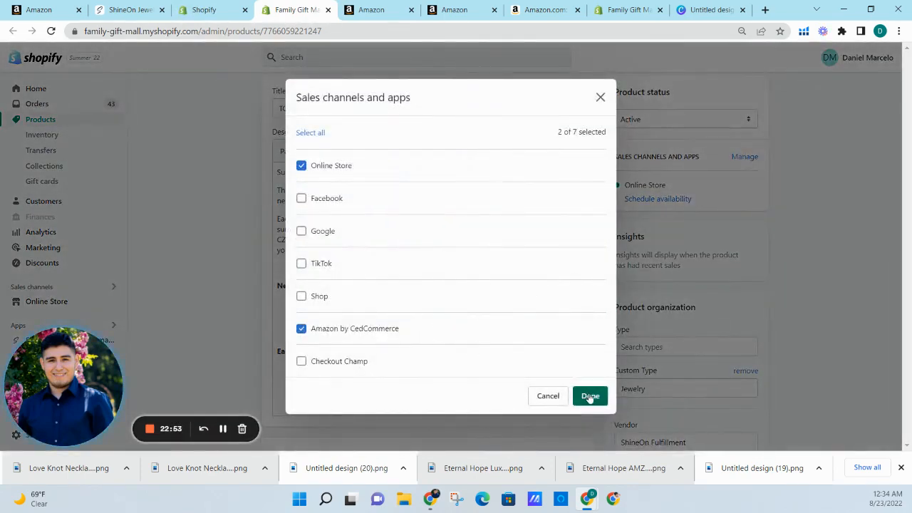
{"action": "left_click", "coordinate": [591, 395]}
{"action": "left_click", "coordinate": [748, 59]}
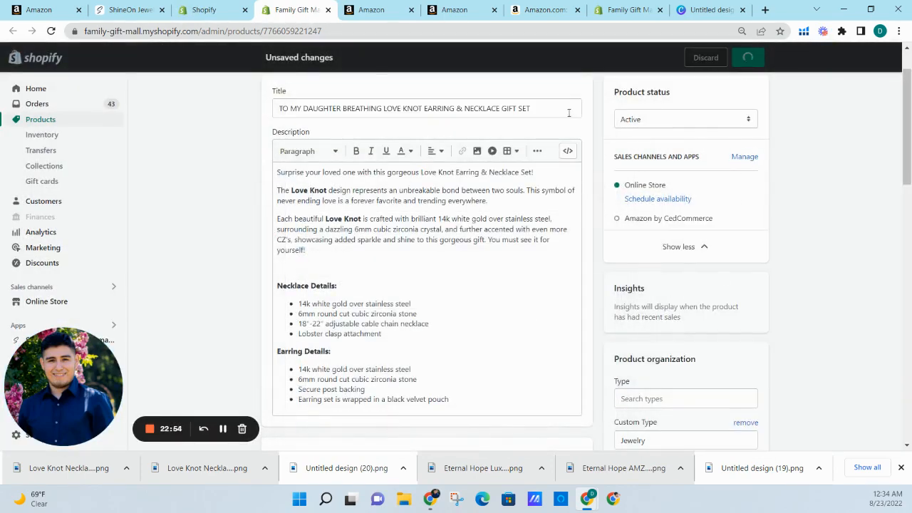
Switch to the Breathing Eternal necklace gift set in Shopify, add Amazon by CedCommerce to its sales channels, save it and highlight the channel list
{"action": "left_click", "coordinate": [231, 7]}
{"action": "scroll", "coordinate": [713, 209], "scroll_direction": "down", "scroll_amount": 1}
{"action": "scroll", "coordinate": [713, 209], "scroll_direction": "down", "scroll_amount": 1}
{"action": "scroll", "coordinate": [720, 218], "scroll_direction": "up", "scroll_amount": 2}
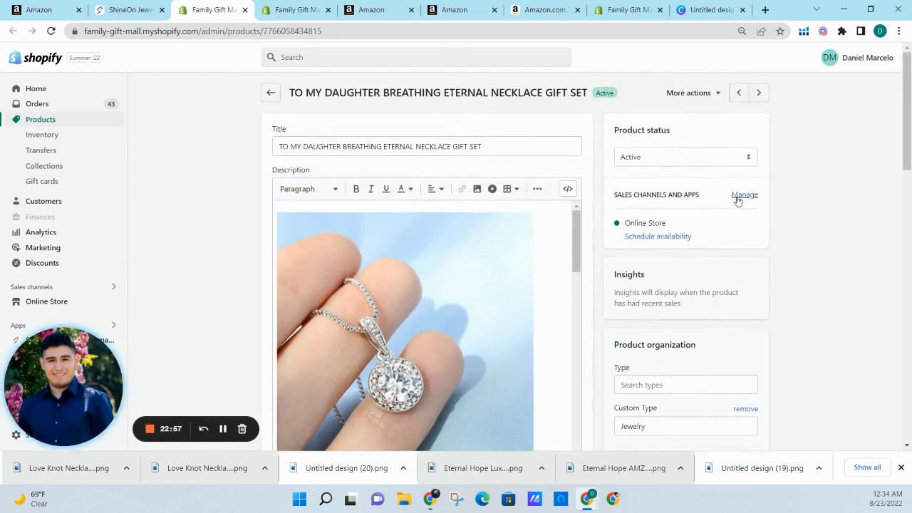
{"action": "left_click", "coordinate": [742, 195]}
{"action": "left_click", "coordinate": [390, 330]}
{"action": "left_click", "coordinate": [591, 396]}
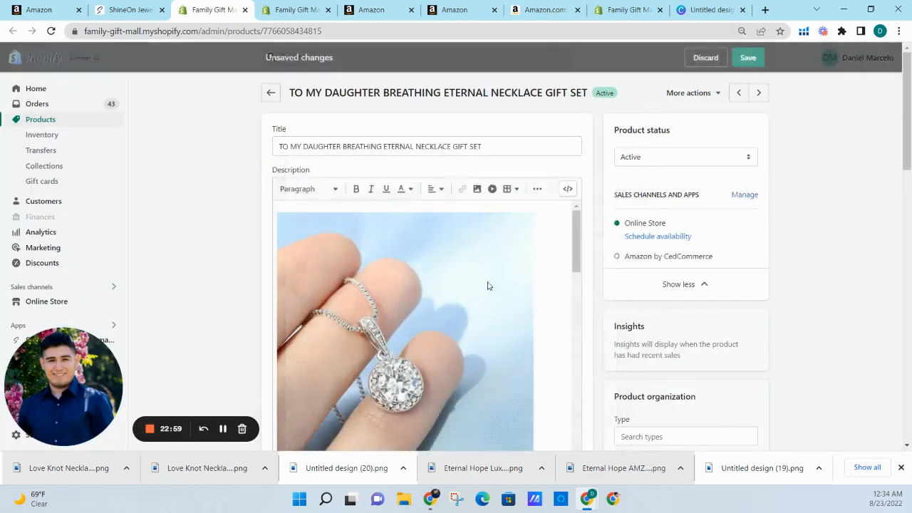
{"action": "left_click", "coordinate": [745, 62]}
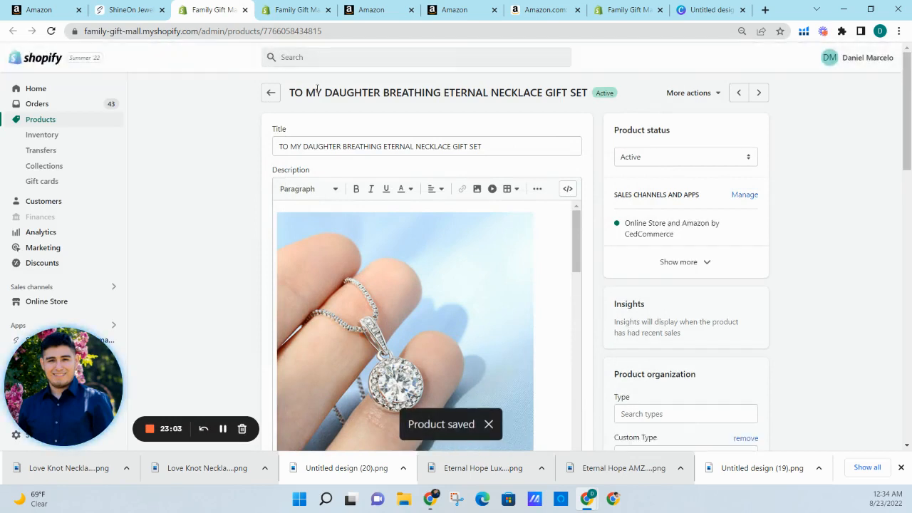
{"action": "triple_click", "coordinate": [666, 230]}
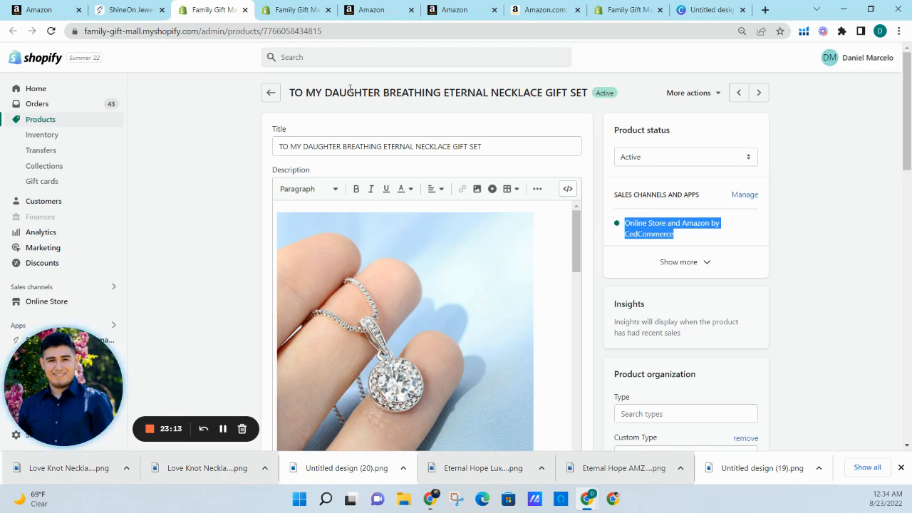
Return to the daughter necklace listing on Amazon, reload it and select the Plain Braver Love Knot color for the Earrings Set
{"action": "left_click", "coordinate": [308, 10]}
{"action": "left_click", "coordinate": [365, 3]}
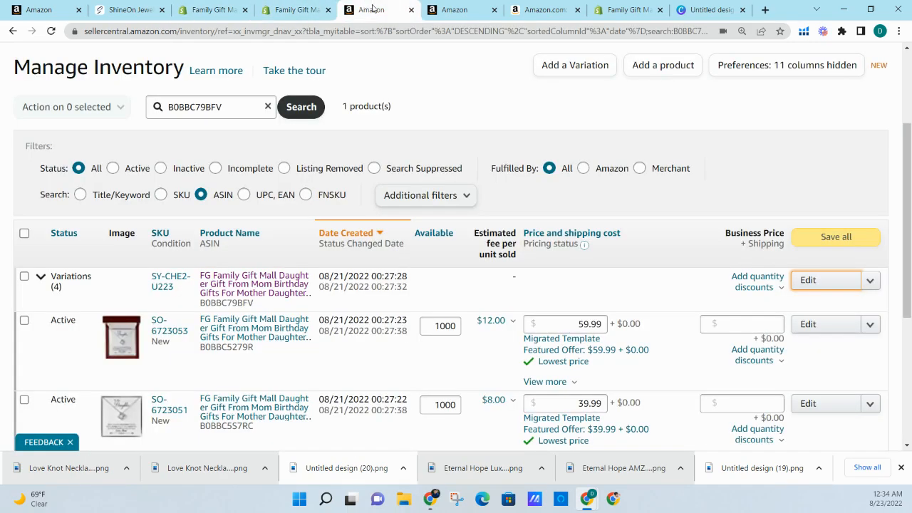
{"action": "left_click", "coordinate": [438, 3]}
{"action": "left_click", "coordinate": [545, 9]}
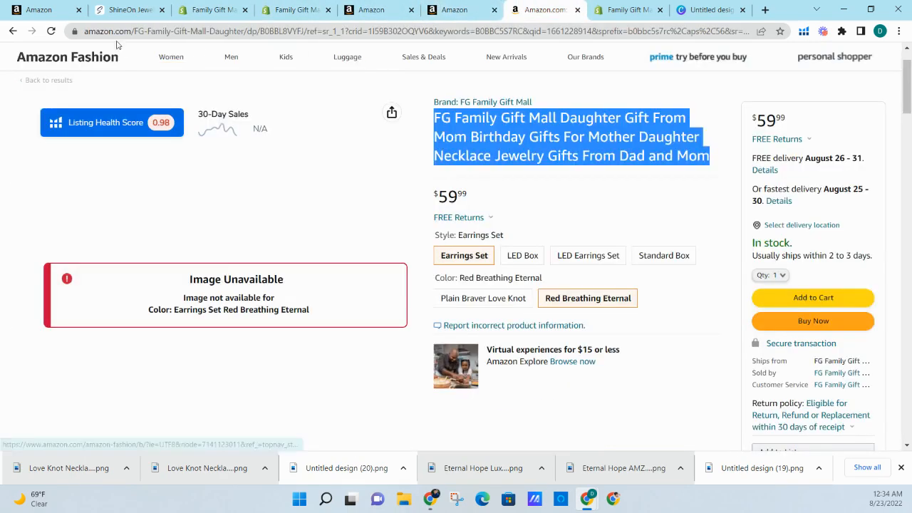
{"action": "left_click", "coordinate": [51, 31]}
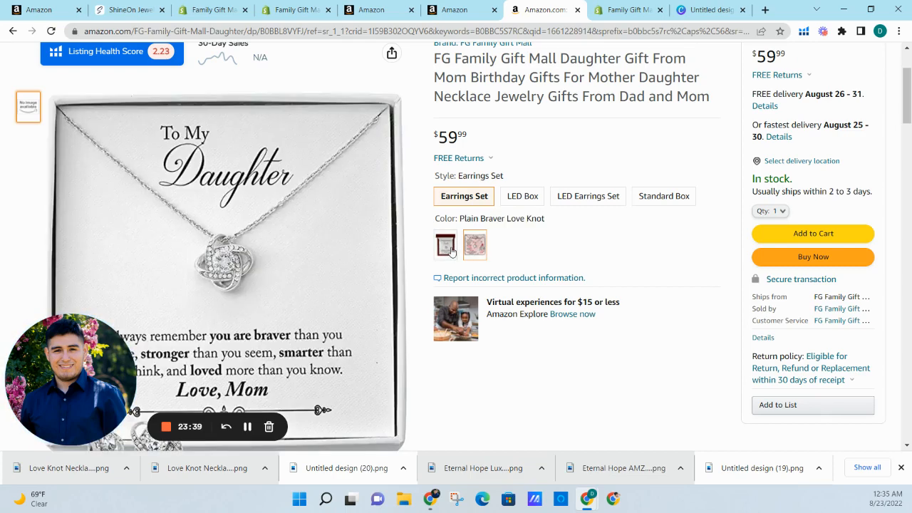
{"action": "left_click", "coordinate": [447, 248]}
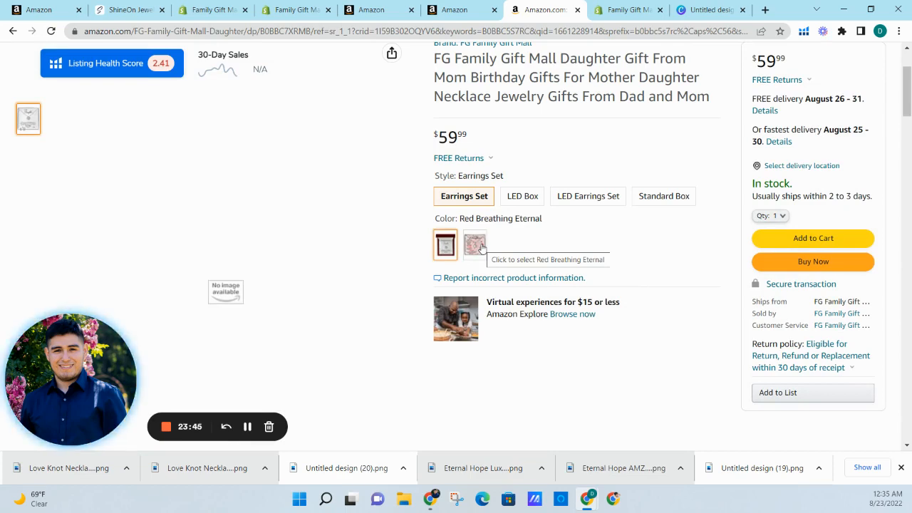
Open the browser's developer tools to show the Amazon listing in the responsive mobile view, and reload the page
{"action": "left_click", "coordinate": [899, 30]}
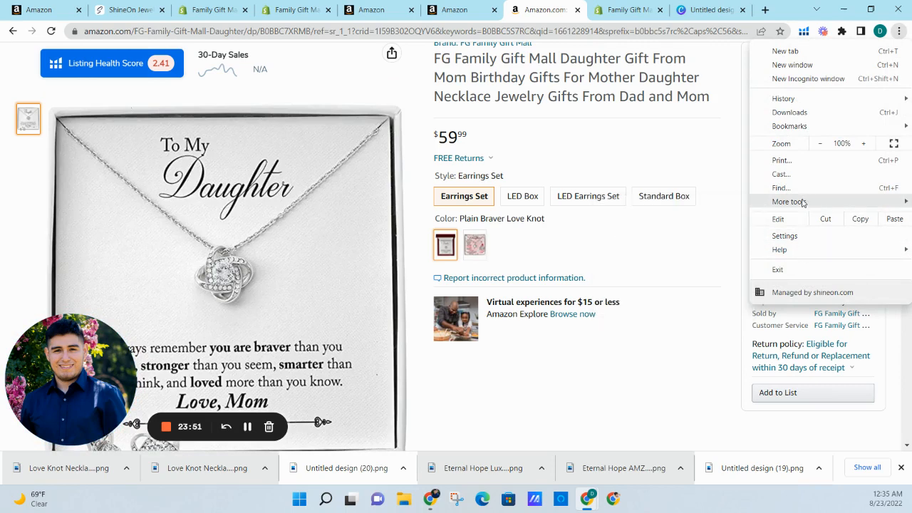
{"action": "mouse_move", "coordinate": [804, 202]}
{"action": "left_click", "coordinate": [660, 305]}
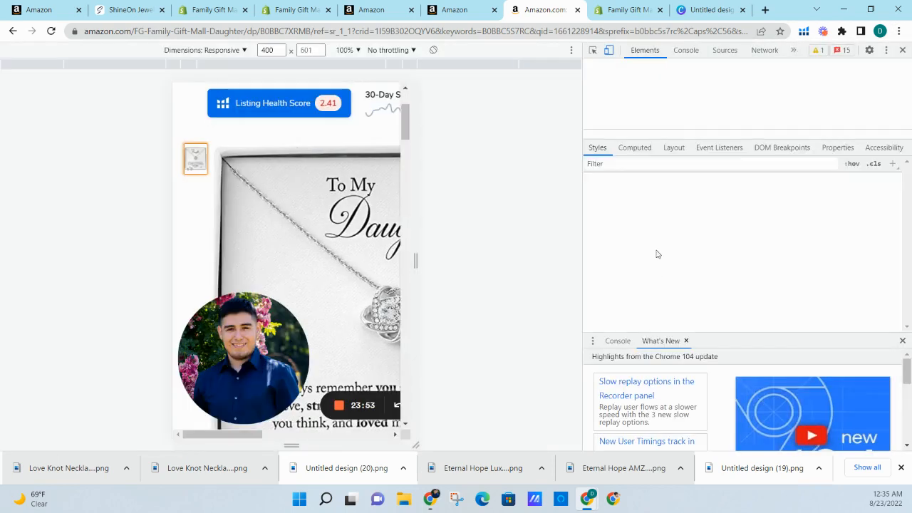
{"action": "left_click", "coordinate": [51, 32]}
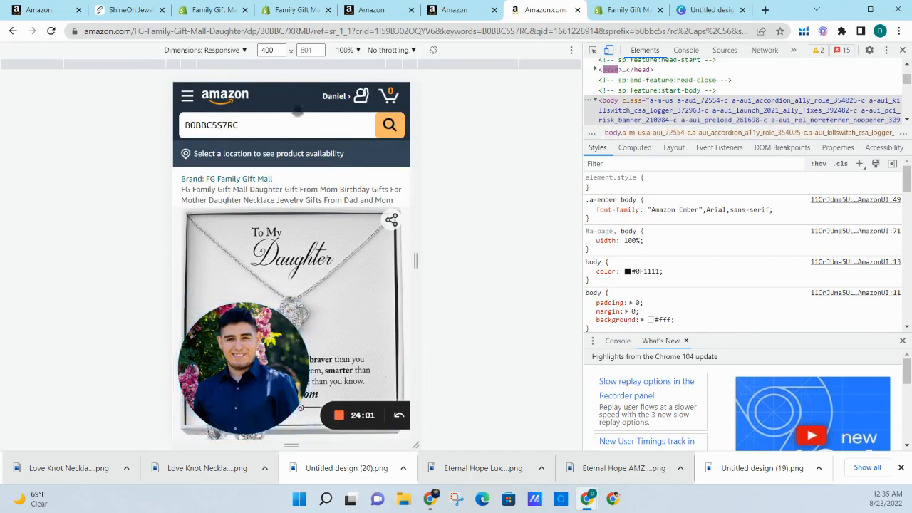
Compare the color variations in the mobile listing by selecting Red Breathing Eternal and switching back to Plain Braver Love Knot
{"action": "scroll", "coordinate": [326, 118], "scroll_direction": "down", "scroll_amount": 5}
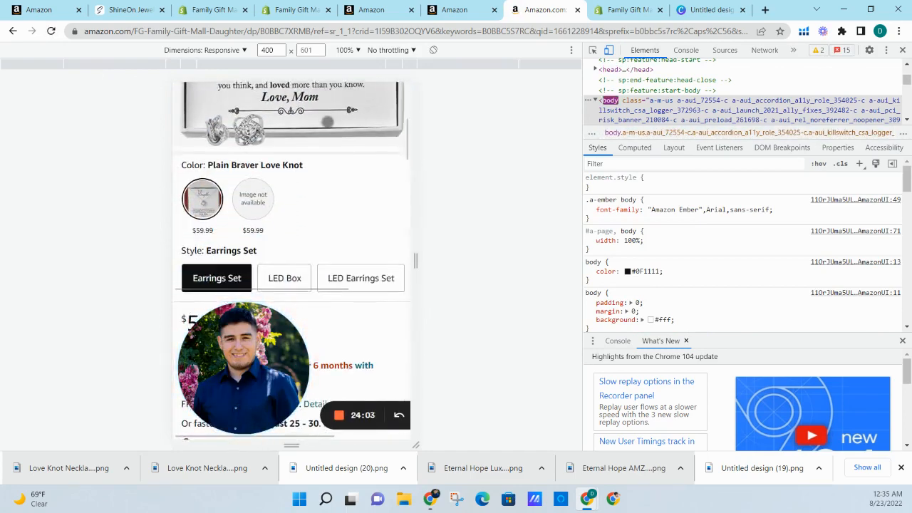
{"action": "left_click", "coordinate": [259, 203]}
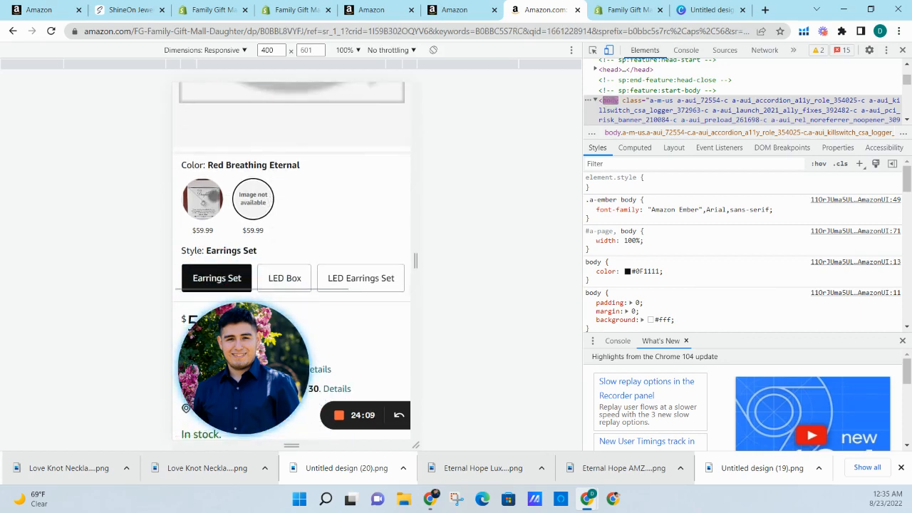
{"action": "left_click", "coordinate": [214, 197]}
{"action": "left_click_drag", "start_coordinate": [265, 362], "coordinate": [547, 367]}
{"action": "left_click_drag", "start_coordinate": [338, 368], "coordinate": [164, 378]}
{"action": "scroll", "coordinate": [241, 254], "scroll_direction": "down", "scroll_amount": 1}
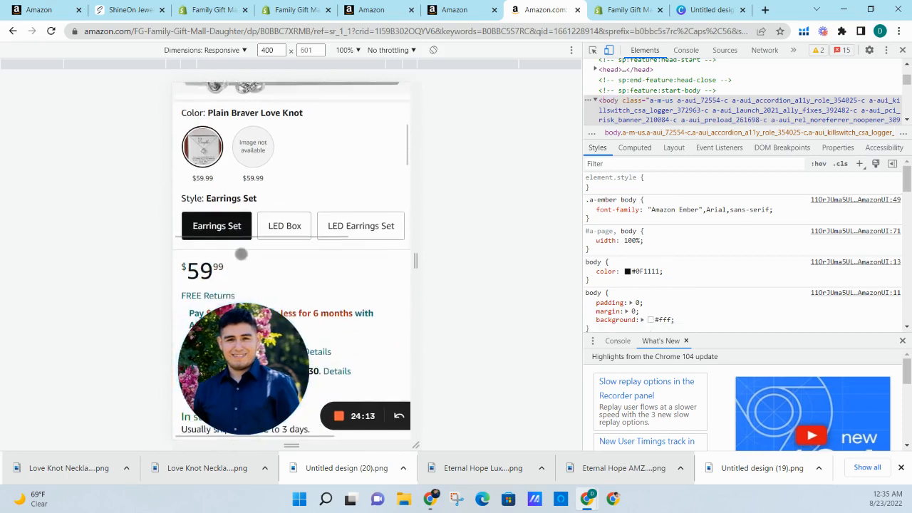
{"action": "scroll", "coordinate": [241, 254], "scroll_direction": "up", "scroll_amount": 1}
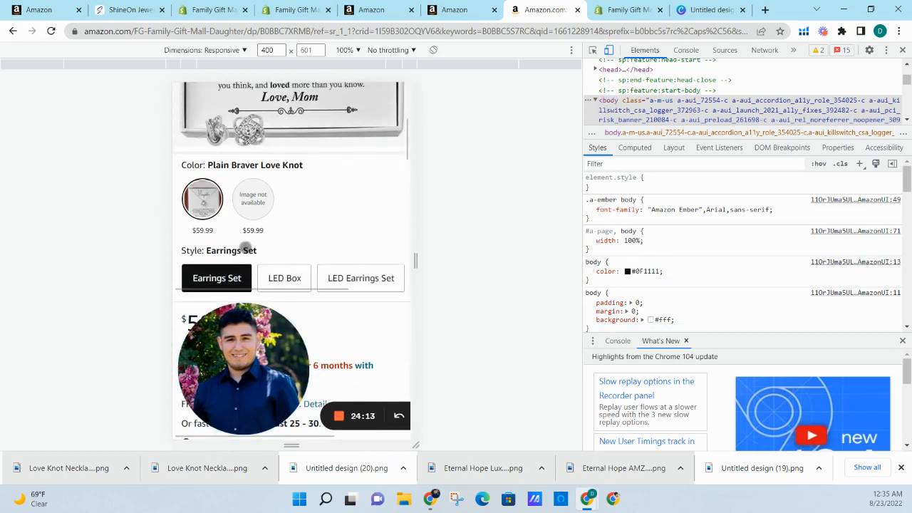
Select the Standard Box style in the mobile listing and review the whole product page, from the images to the customer questions
{"action": "left_click", "coordinate": [350, 281]}
{"action": "left_click", "coordinate": [383, 285]}
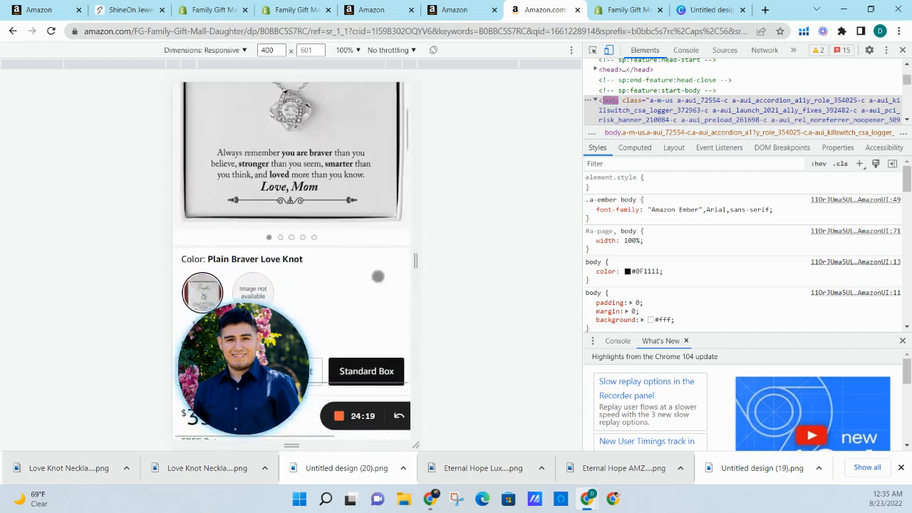
{"action": "scroll", "coordinate": [378, 276], "scroll_direction": "down", "scroll_amount": 5}
{"action": "scroll", "coordinate": [378, 276], "scroll_direction": "down", "scroll_amount": 2}
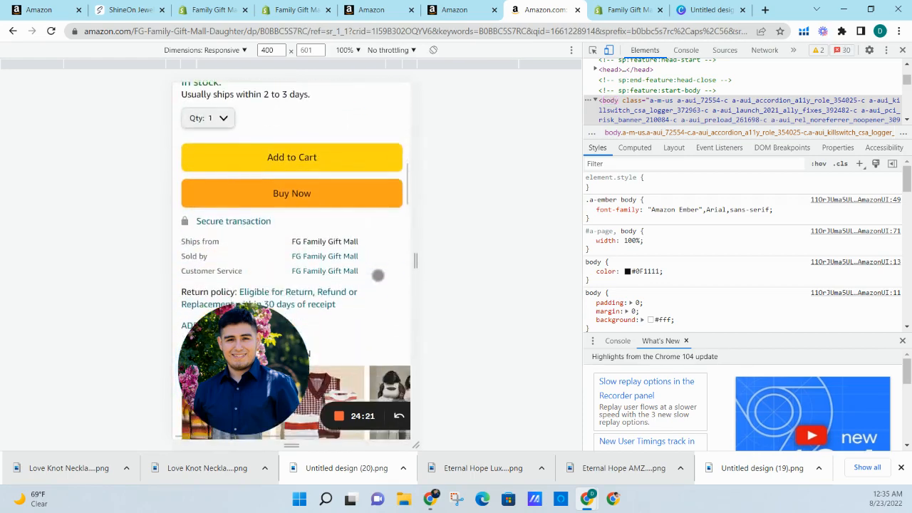
{"action": "scroll", "coordinate": [377, 275], "scroll_direction": "up", "scroll_amount": 10}
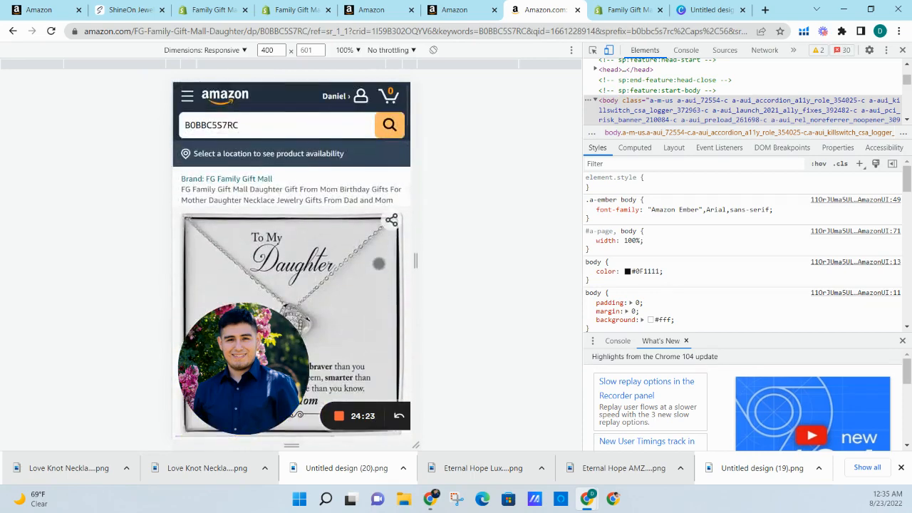
{"action": "scroll", "coordinate": [379, 264], "scroll_direction": "down", "scroll_amount": 4}
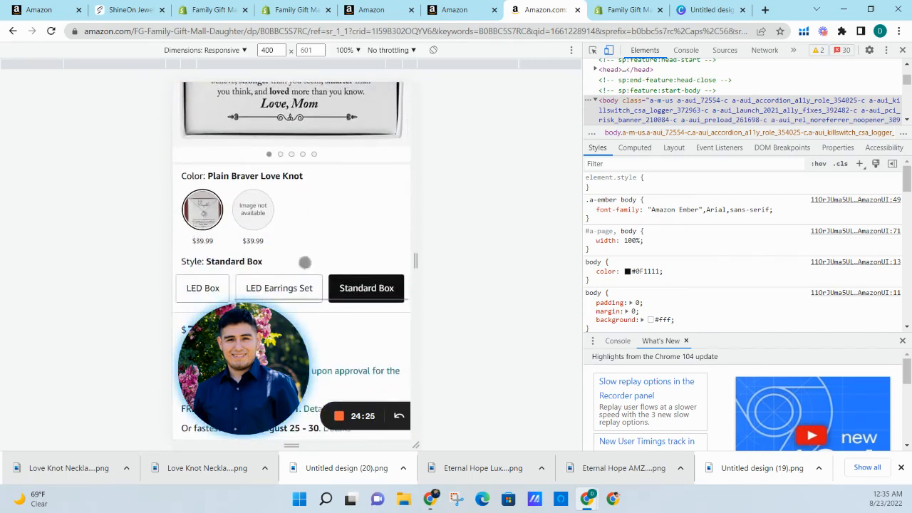
{"action": "scroll", "coordinate": [215, 243], "scroll_direction": "down", "scroll_amount": 10}
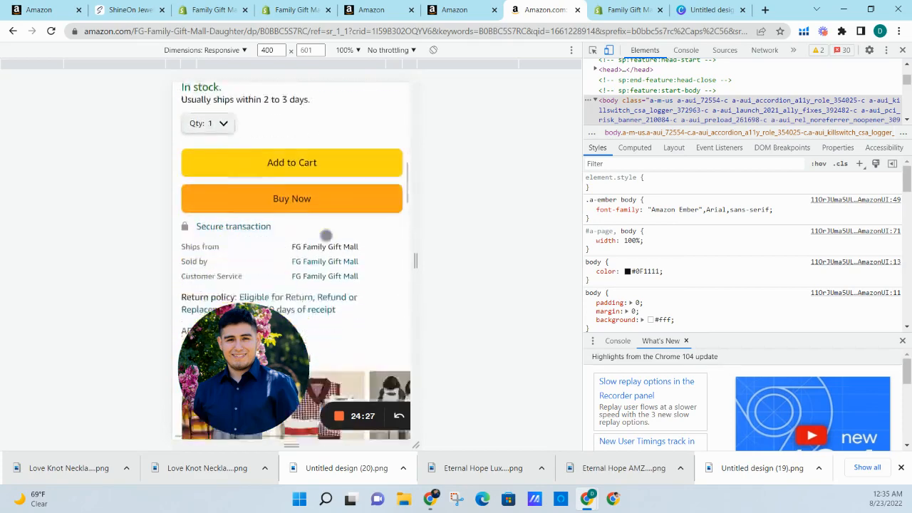
{"action": "scroll", "coordinate": [326, 235], "scroll_direction": "down", "scroll_amount": 10}
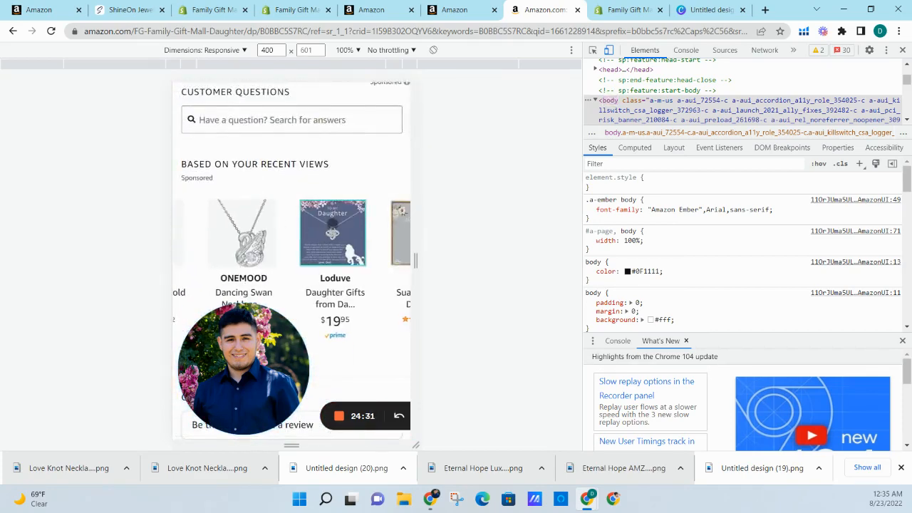
{"action": "scroll", "coordinate": [346, 202], "scroll_direction": "up", "scroll_amount": 20}
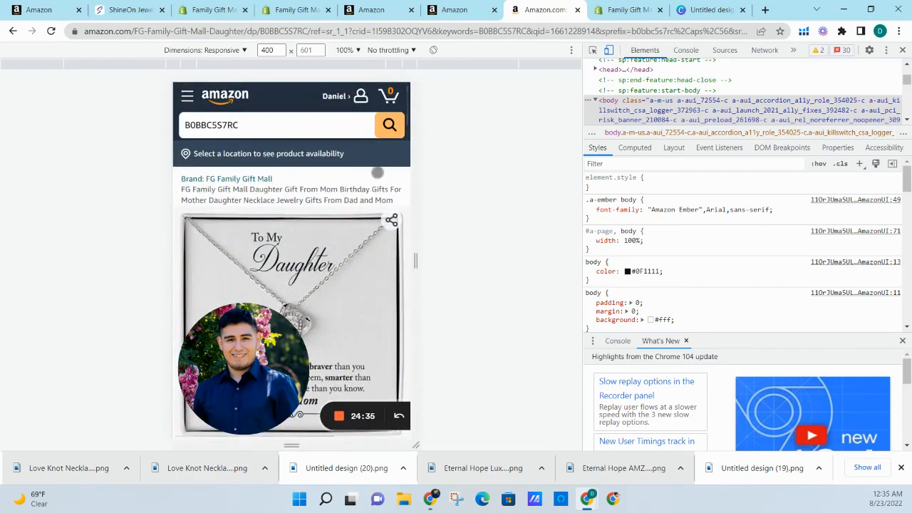
Switch to Manage Inventory in Seller Central, repeat the ASIN search for B0BBC79BFV, expand its variations and review the child listings
{"action": "left_click", "coordinate": [403, 13]}
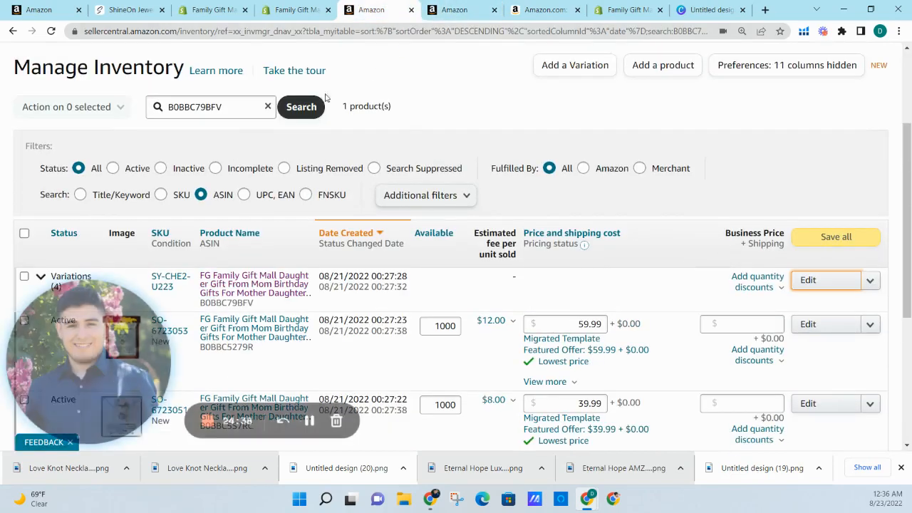
{"action": "left_click", "coordinate": [322, 101]}
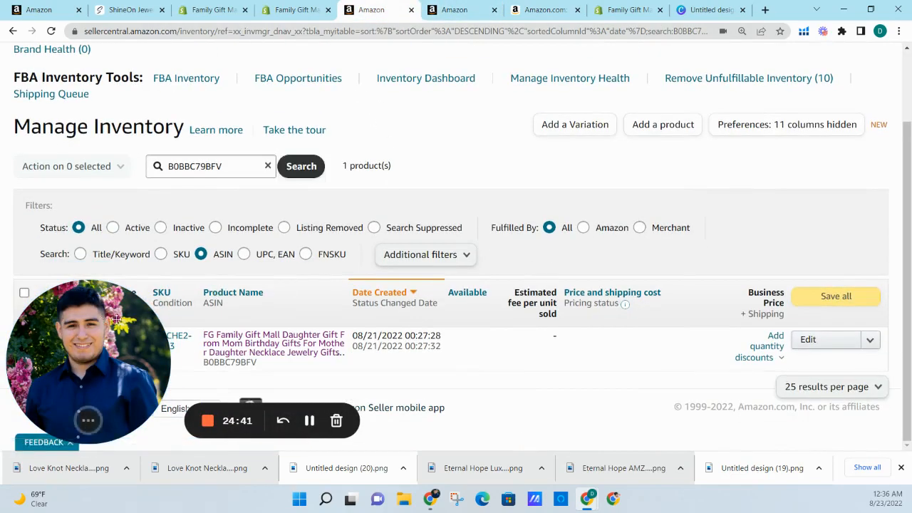
{"action": "left_click_drag", "start_coordinate": [117, 320], "coordinate": [326, 367]}
{"action": "left_click", "coordinate": [41, 335]}
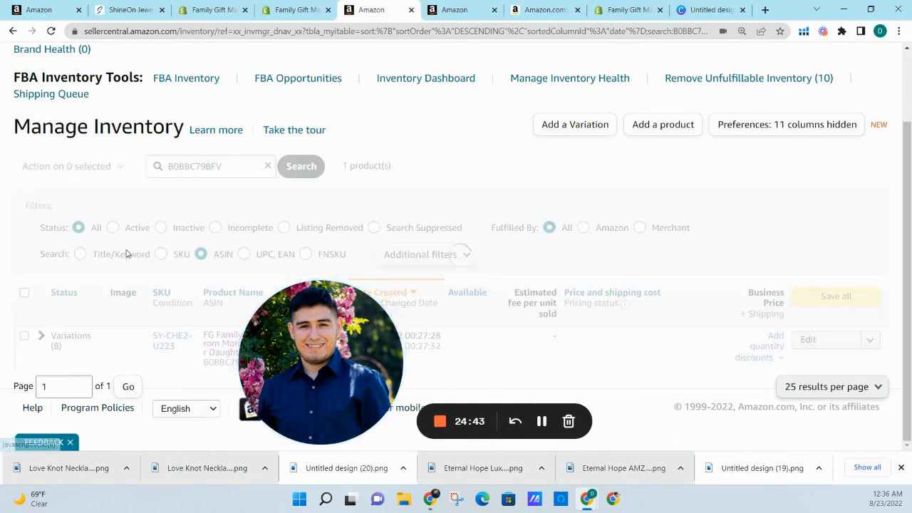
{"action": "scroll", "coordinate": [150, 248], "scroll_direction": "down", "scroll_amount": 2}
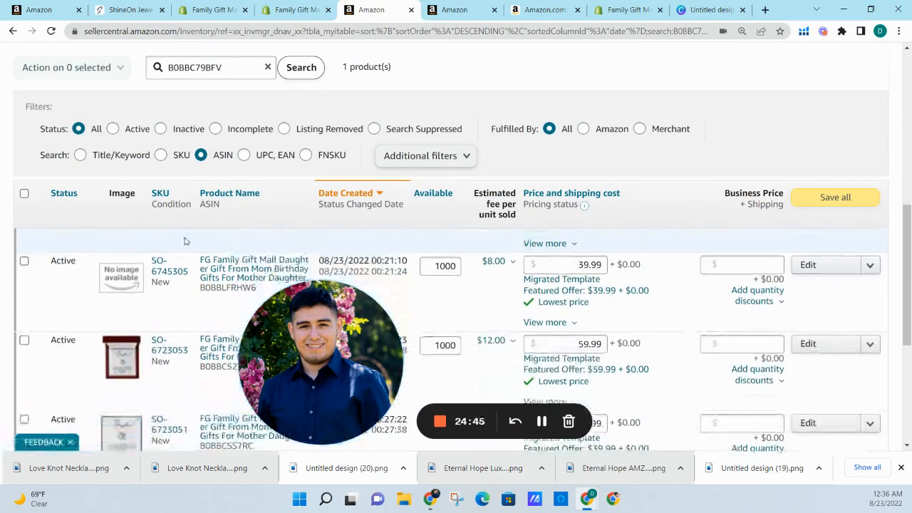
{"action": "scroll", "coordinate": [184, 241], "scroll_direction": "down", "scroll_amount": 5}
{"action": "left_click_drag", "start_coordinate": [298, 365], "coordinate": [106, 364]}
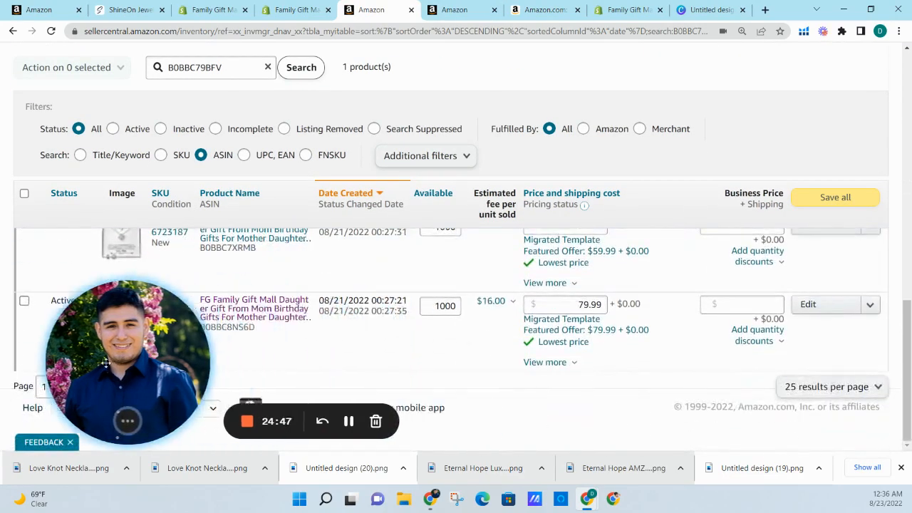
{"action": "scroll", "coordinate": [356, 216], "scroll_direction": "up", "scroll_amount": 6}
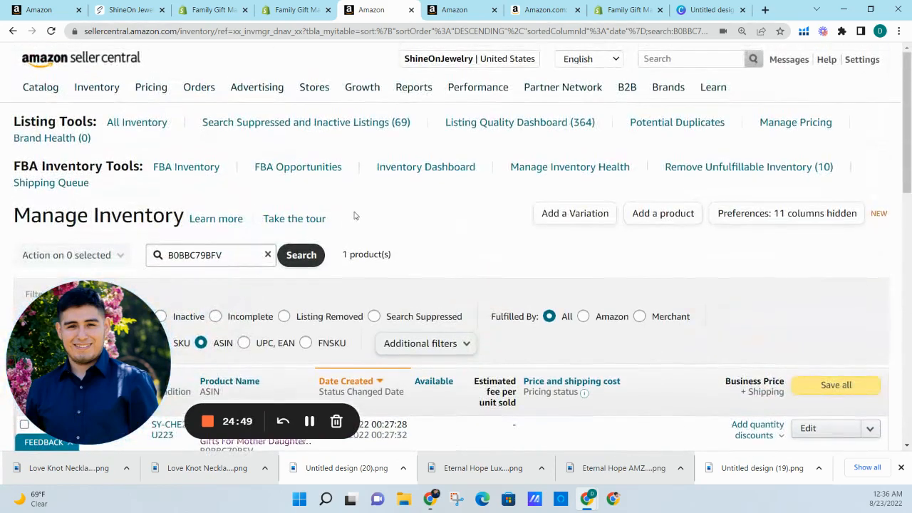